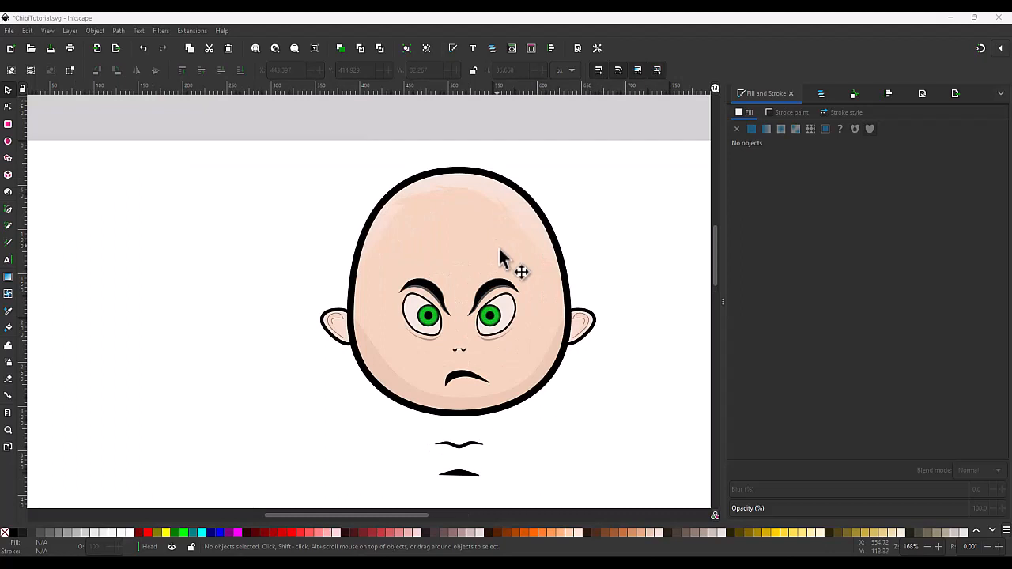
Draw three small ovals of about 5.5×7.1, 3.8×4.6 and 3.8×2.9 px on the upper forehead, converting each to a path
{"action": "scroll", "coordinate": [522, 293], "scroll_direction": "up", "scroll_amount": 1, "text": "ctrl"}
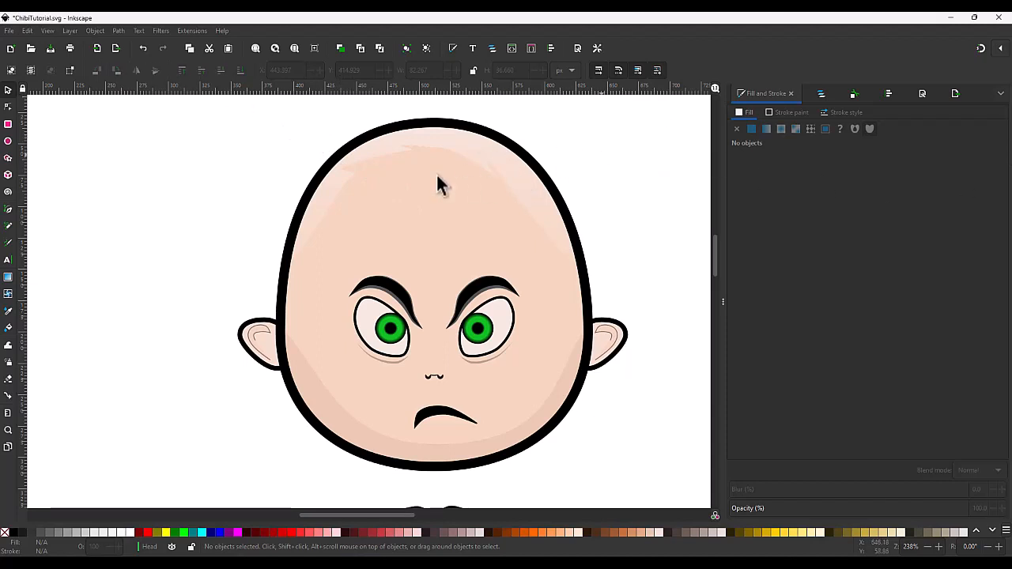
{"action": "key", "text": "e"}
{"action": "left_click_drag", "start_coordinate": [391, 182], "coordinate": [397, 190]}
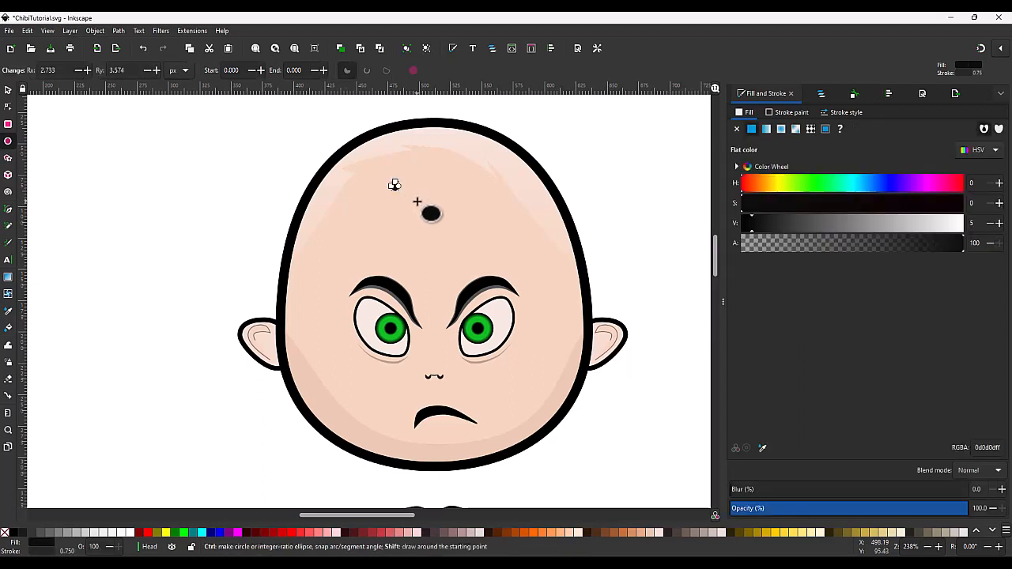
{"action": "key", "text": "ctrl+shift+c"}
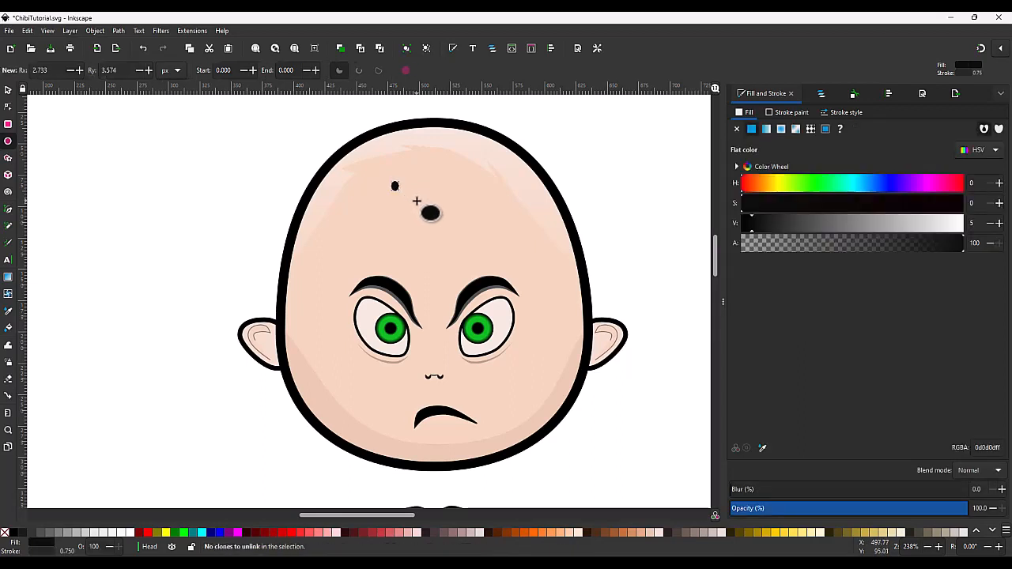
{"action": "left_click_drag", "start_coordinate": [415, 199], "coordinate": [421, 207]}
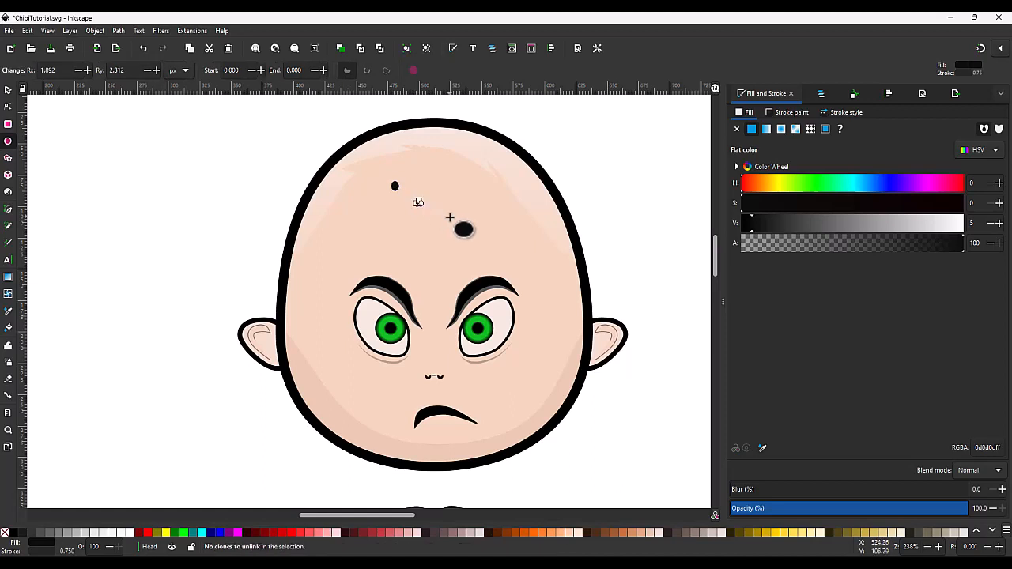
{"action": "key", "text": "ctrl+shift+c"}
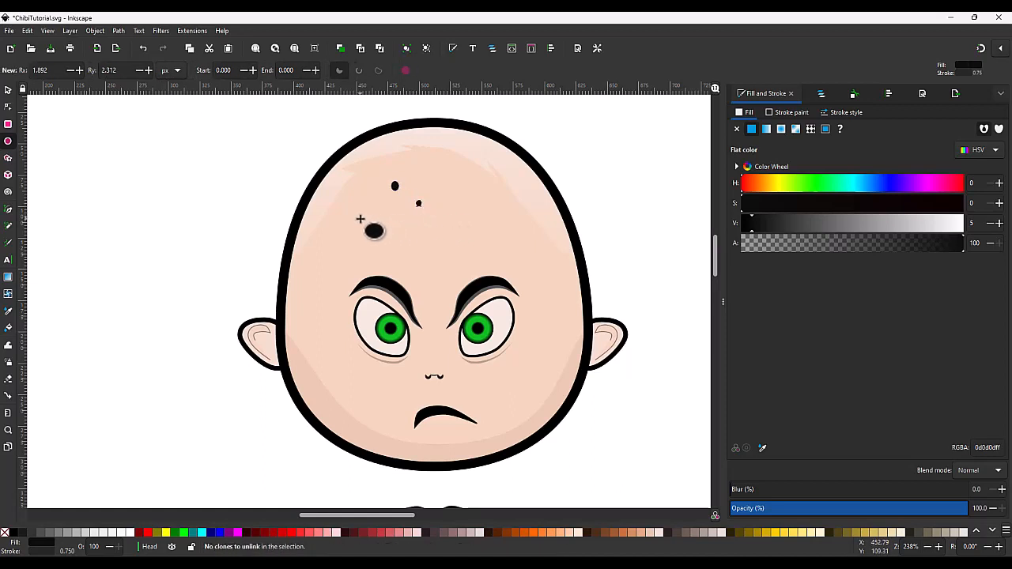
{"action": "left_click_drag", "start_coordinate": [361, 219], "coordinate": [363, 220]}
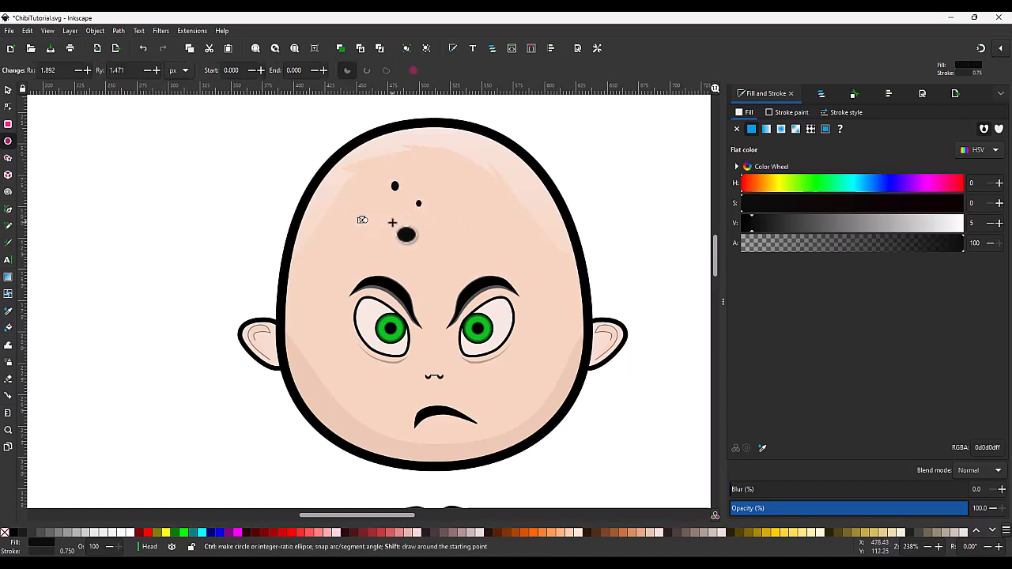
{"action": "key", "text": "ctrl+shift+c"}
Select all three forehead ovals and fill them with the skin color f4d4bd sampled from the face
{"action": "scroll", "coordinate": [392, 206], "scroll_direction": "up", "scroll_amount": 2}
{"action": "key", "text": "s"}
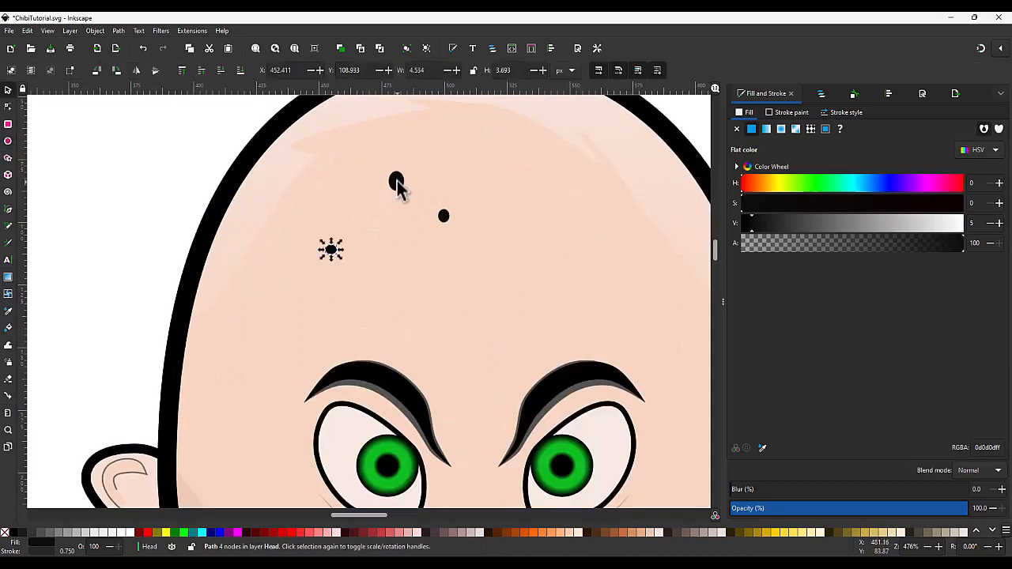
{"action": "left_click", "coordinate": [396, 182]}
{"action": "left_click", "coordinate": [443, 217], "text": "shift"}
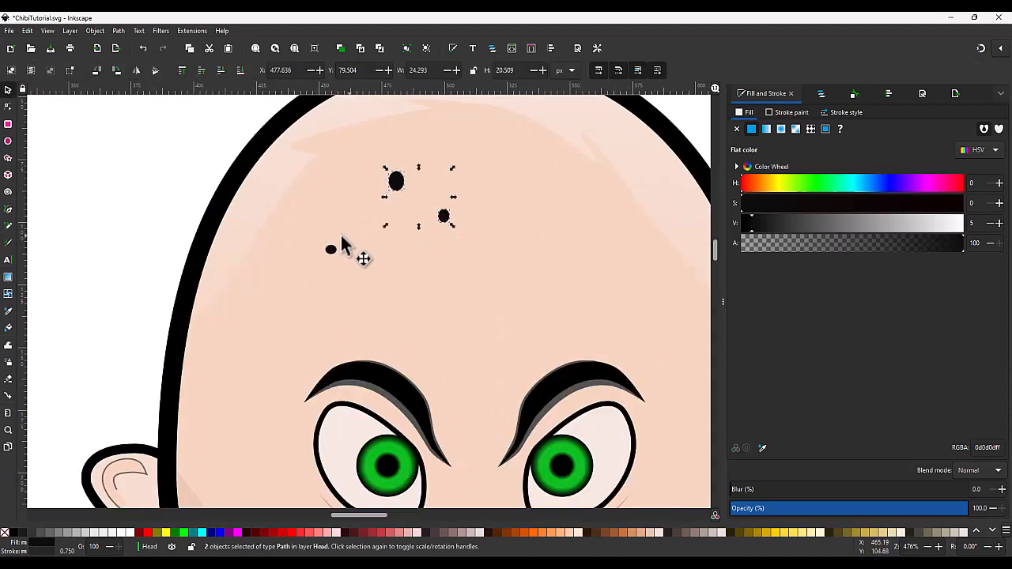
{"action": "left_click", "coordinate": [330, 249], "text": "shift"}
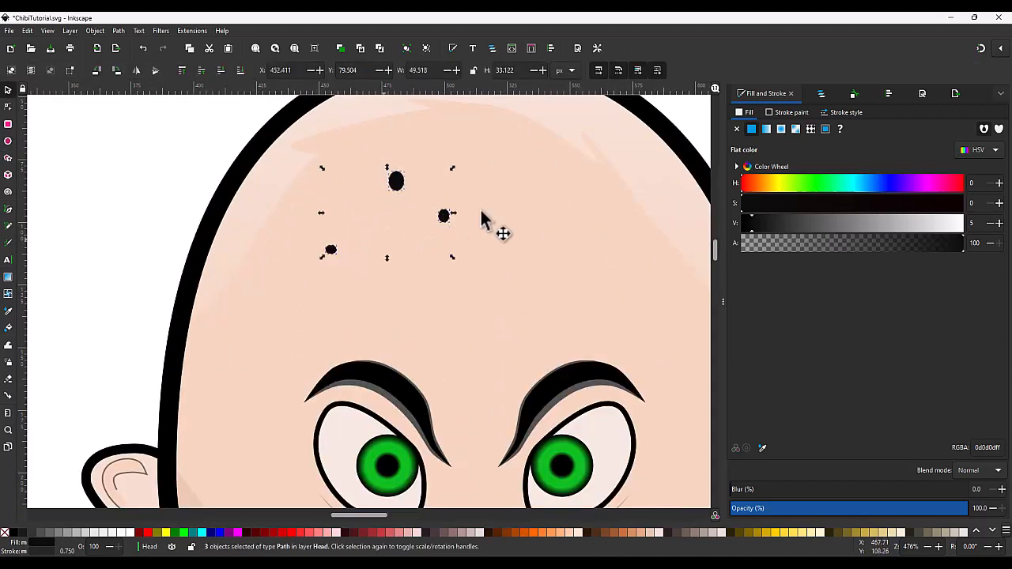
{"action": "left_click", "coordinate": [762, 447]}
{"action": "left_click", "coordinate": [602, 307]}
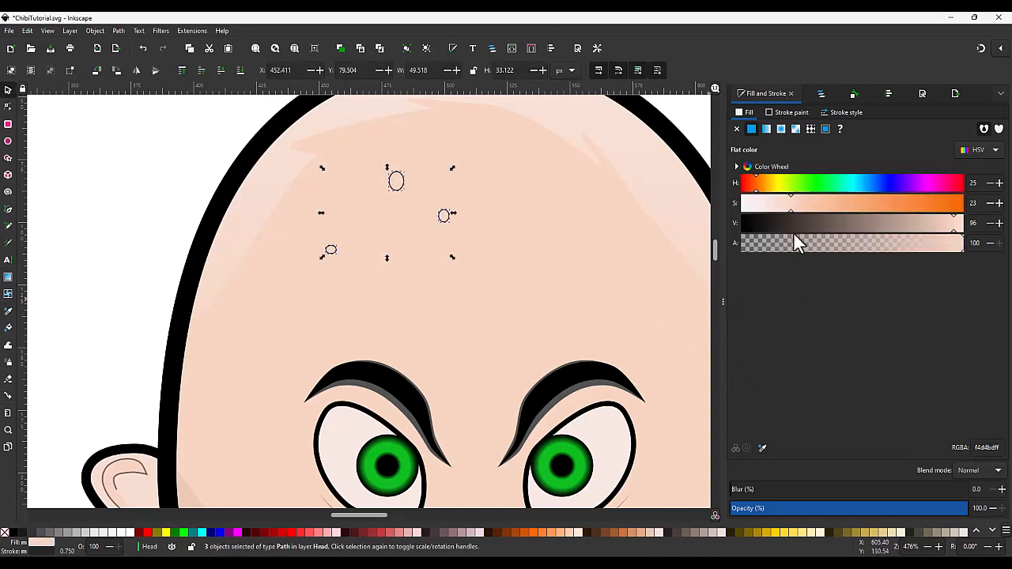
Vary the ovals' fills: saturation 33 for the right one, saturation 41 for the top one, and hue 8 for the lower-left one
{"action": "key", "text": "ctrl+g"}
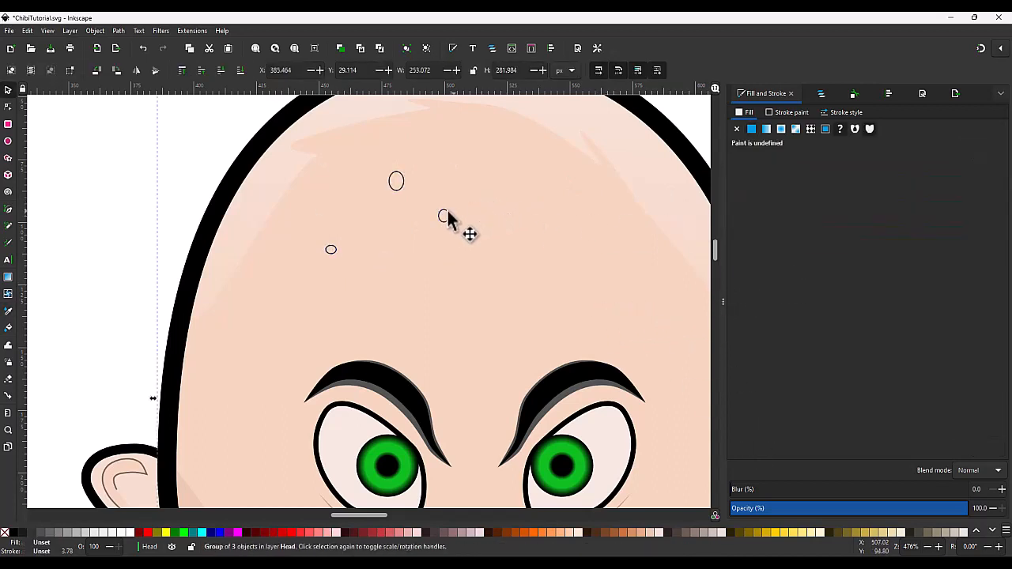
{"action": "left_click", "coordinate": [443, 217], "text": "ctrl"}
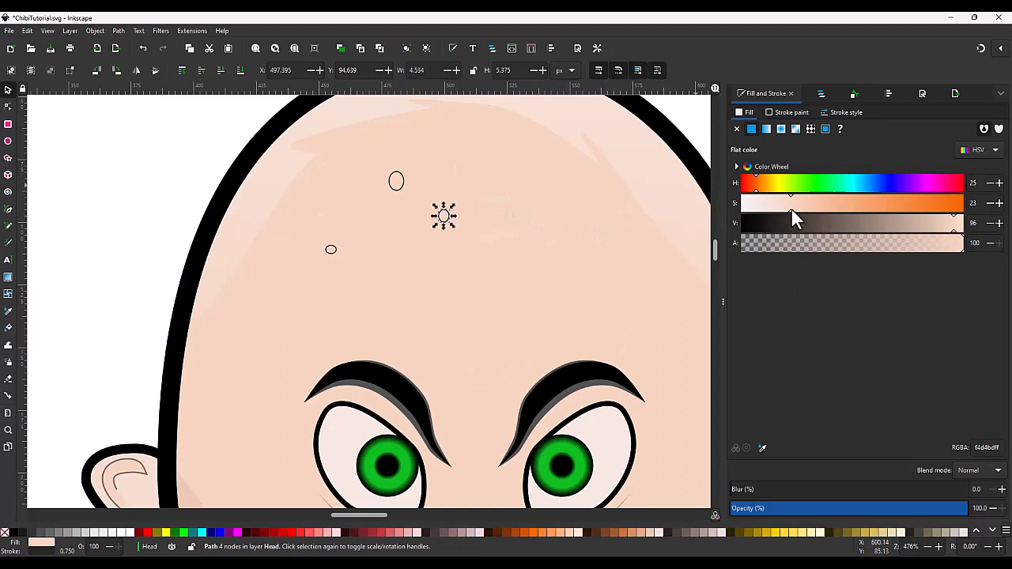
{"action": "left_click_drag", "start_coordinate": [808, 207], "coordinate": [814, 207]}
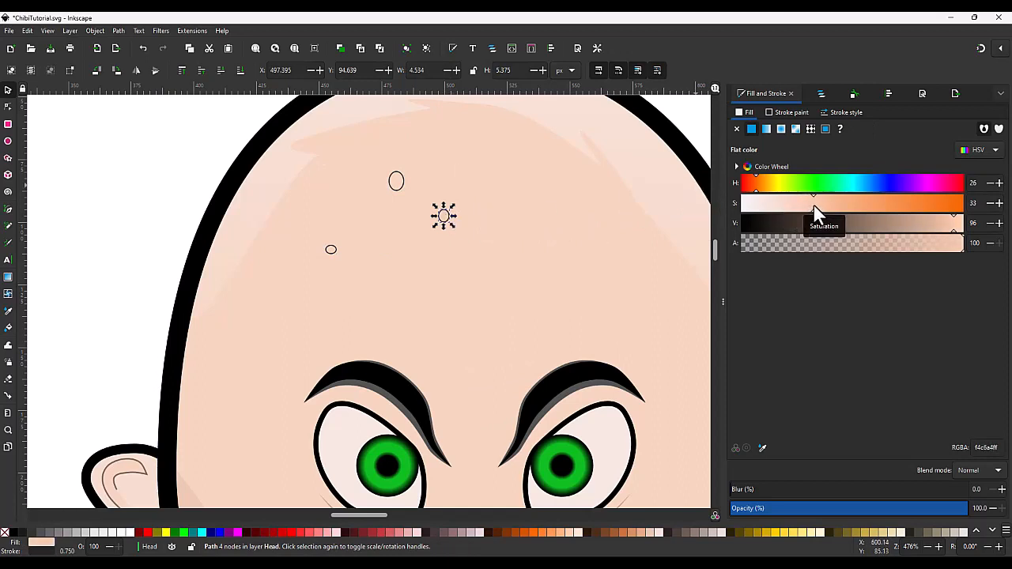
{"action": "left_click", "coordinate": [396, 181], "text": "ctrl"}
{"action": "left_click_drag", "start_coordinate": [791, 208], "coordinate": [832, 203]}
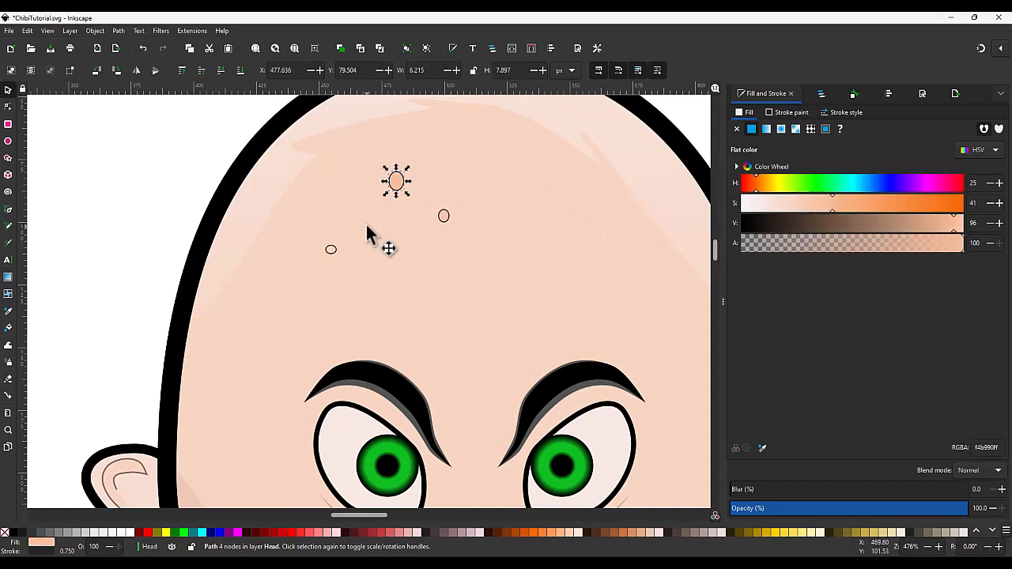
{"action": "left_click", "coordinate": [332, 250]}
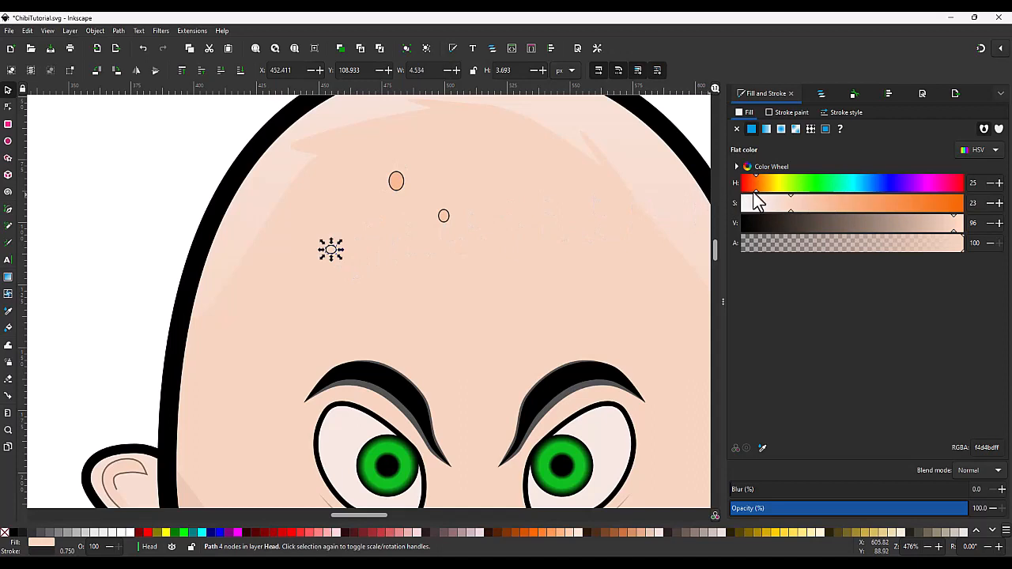
{"action": "left_click_drag", "start_coordinate": [755, 190], "coordinate": [745, 190]}
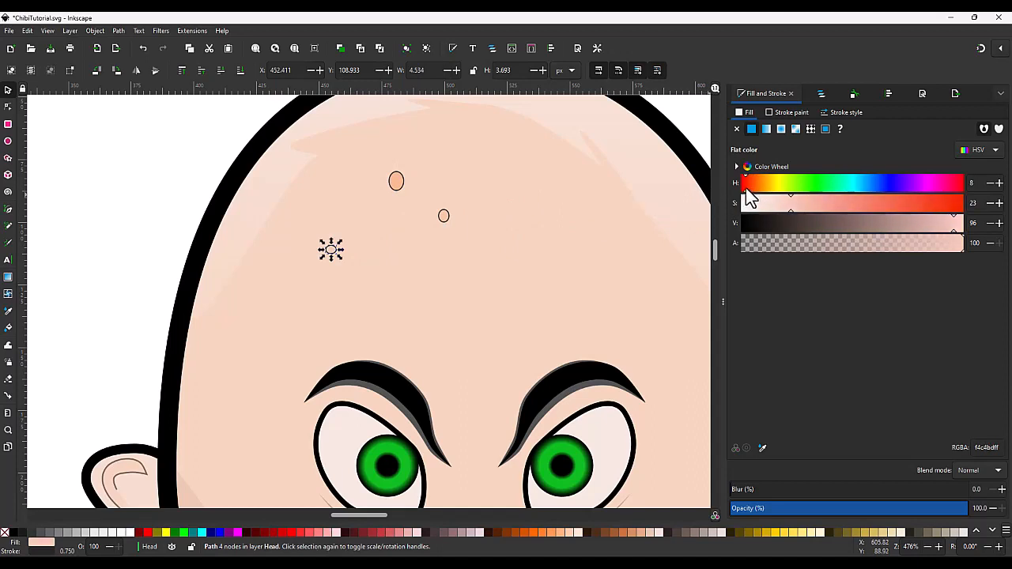
Remove the stroke from all three forehead ovals
{"action": "left_click", "coordinate": [443, 216], "text": "shift"}
{"action": "left_click", "coordinate": [396, 181], "text": "shift"}
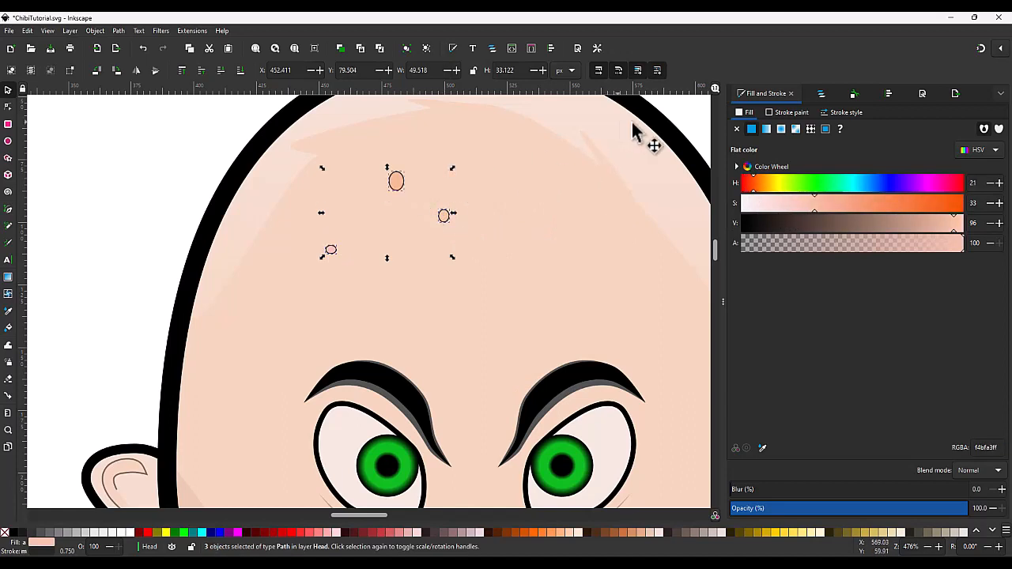
{"action": "left_click", "coordinate": [785, 112]}
{"action": "left_click", "coordinate": [737, 129]}
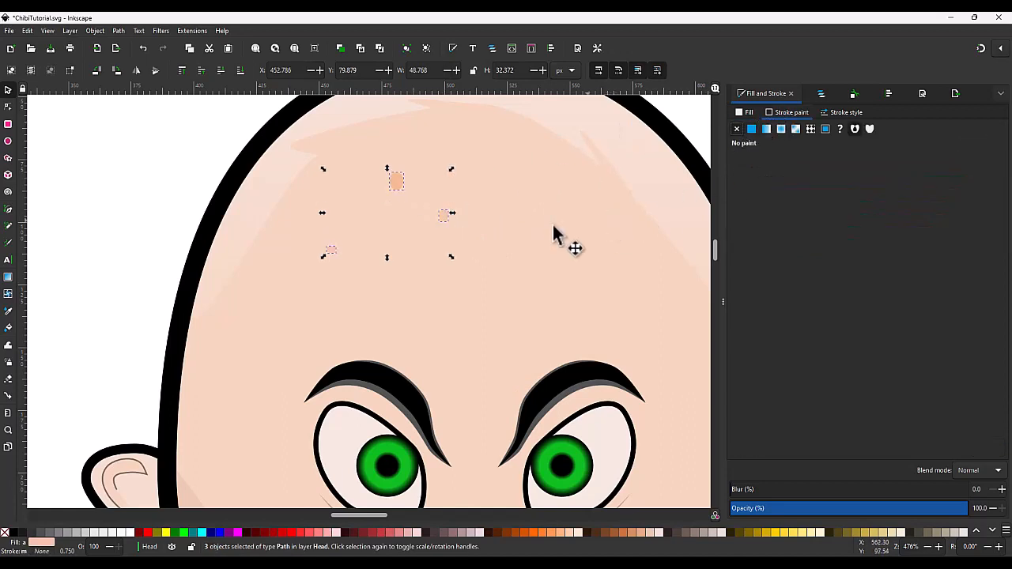
{"action": "key", "text": "ctrl+g"}
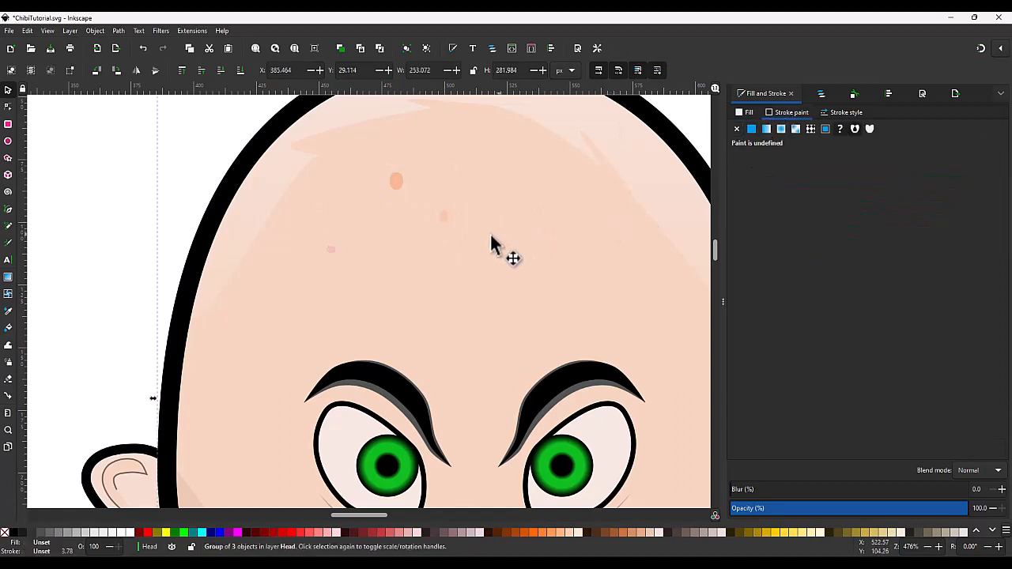
Duplicate the top oval, move the copy just above the gap between the eyebrows, and shrink it to about 2.9×3.8 px
{"action": "left_click", "coordinate": [397, 184], "text": "ctrl"}
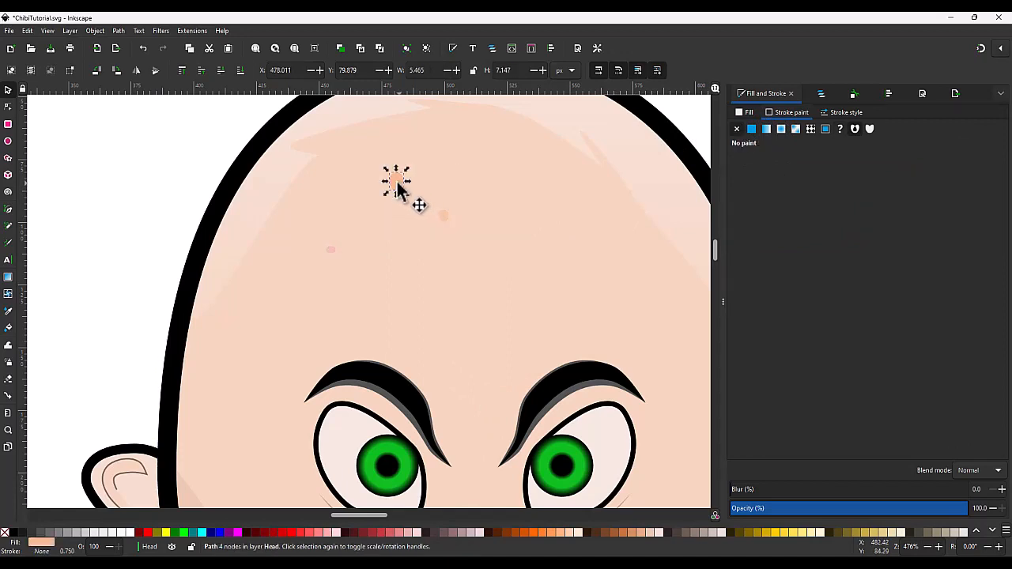
{"action": "key", "text": "ctrl+d"}
{"action": "left_click_drag", "start_coordinate": [397, 187], "coordinate": [467, 343]}
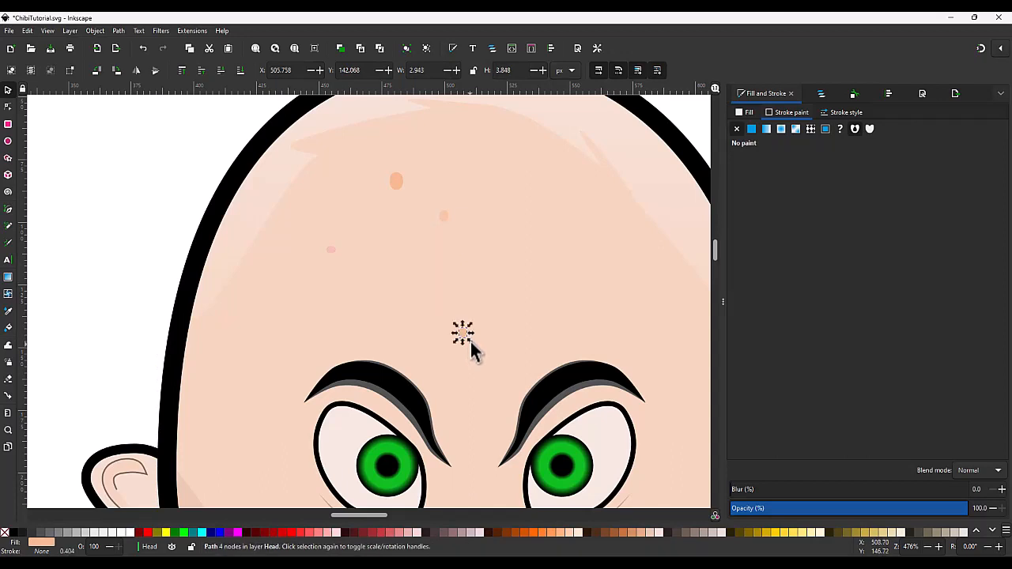
Reshape the small copied oval into a crescent about 1.8 px wide by pulling its right node inward
{"action": "scroll", "coordinate": [470, 342], "scroll_direction": "up", "scroll_amount": 3}
{"action": "key", "text": "n"}
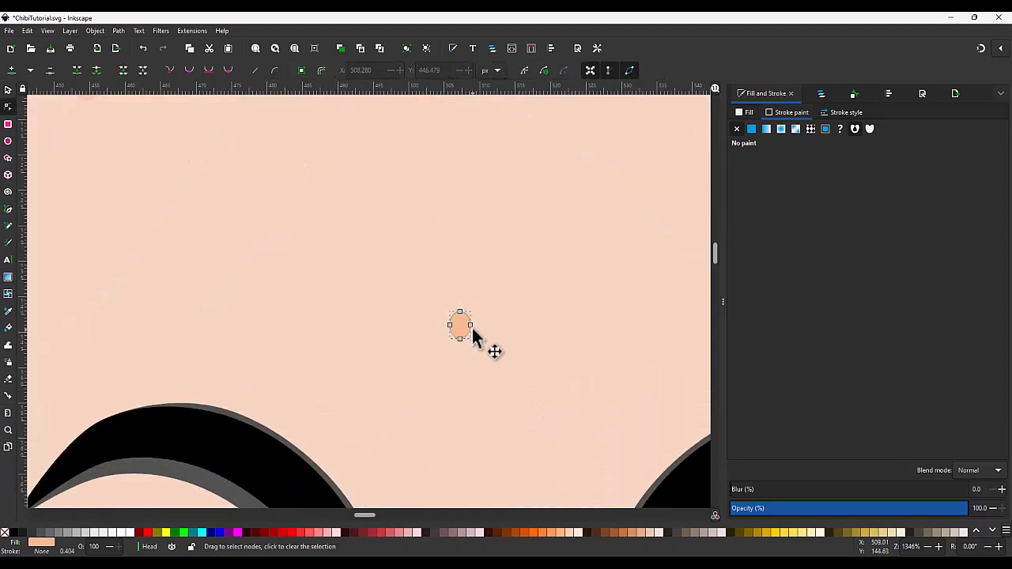
{"action": "left_click_drag", "start_coordinate": [474, 333], "coordinate": [461, 325]}
{"action": "scroll", "coordinate": [477, 327], "scroll_direction": "down", "scroll_amount": 2}
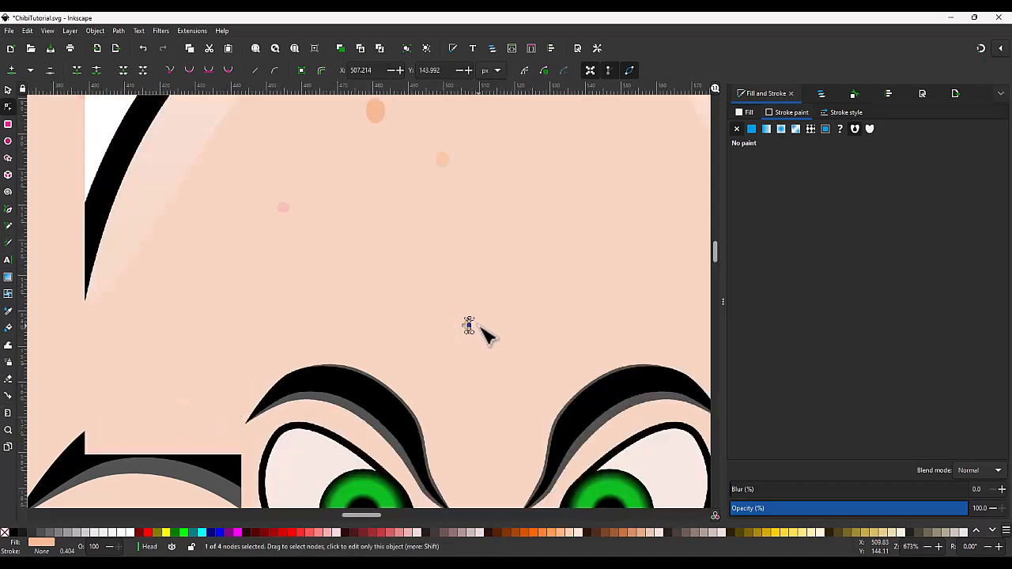
{"action": "key", "text": "s"}
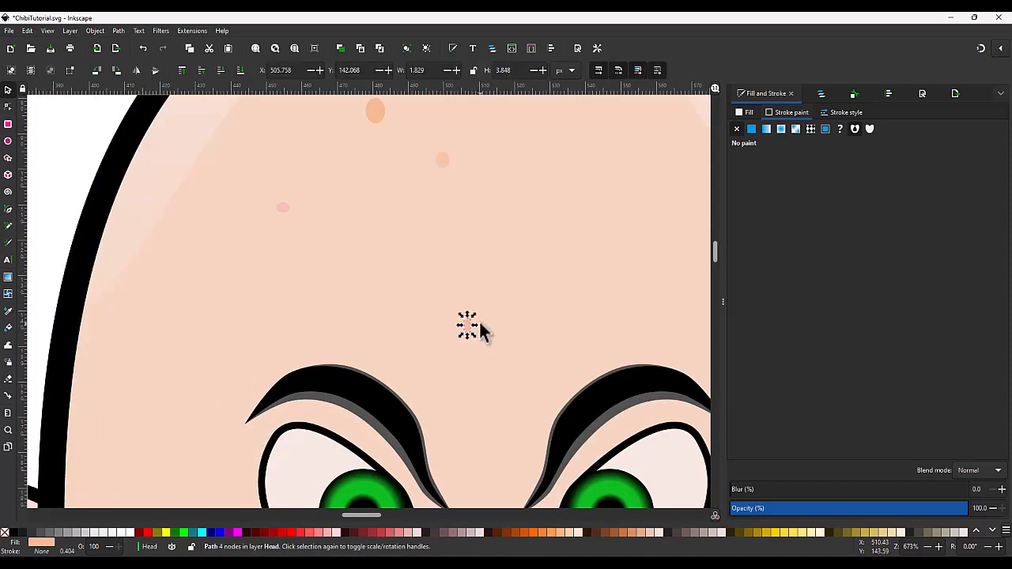
{"action": "left_click_drag", "start_coordinate": [468, 325], "coordinate": [489, 325]}
{"action": "left_click", "coordinate": [507, 327]}
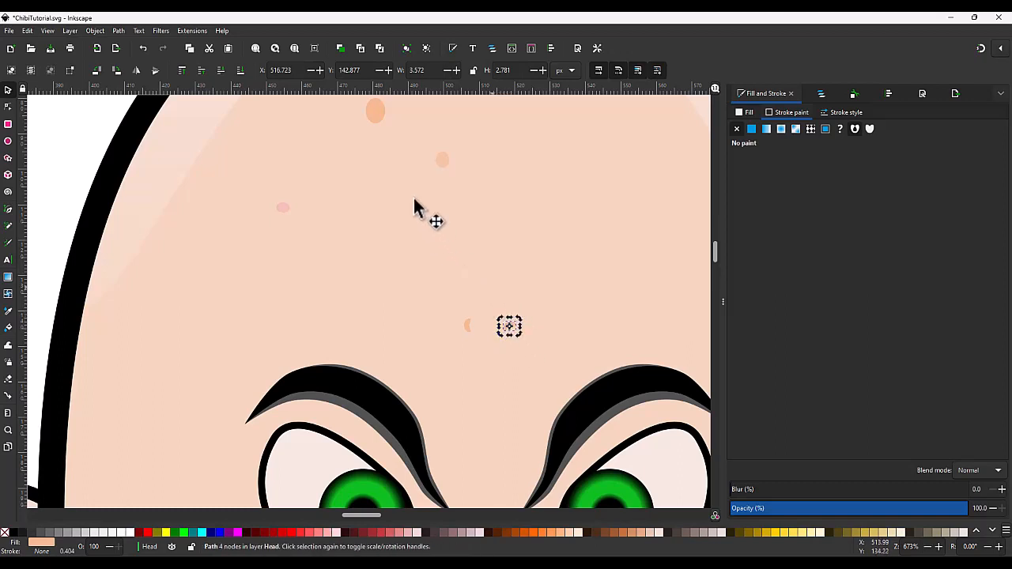
{"action": "key", "text": "Escape"}
Place a copy of the right forehead oval beside the crescent, and a copy of the crescent rotated 90° above that oval
{"action": "left_click_drag", "start_coordinate": [443, 167], "coordinate": [494, 315]}
{"action": "left_click", "coordinate": [466, 326]}
{"action": "left_click", "coordinate": [490, 316]}
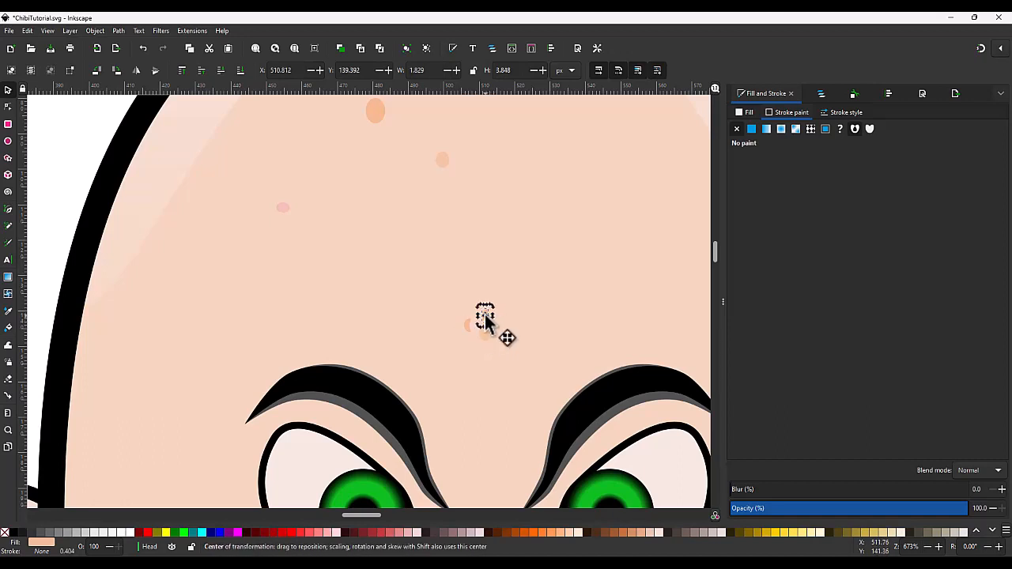
{"action": "left_click_drag", "start_coordinate": [492, 306], "coordinate": [497, 313]}
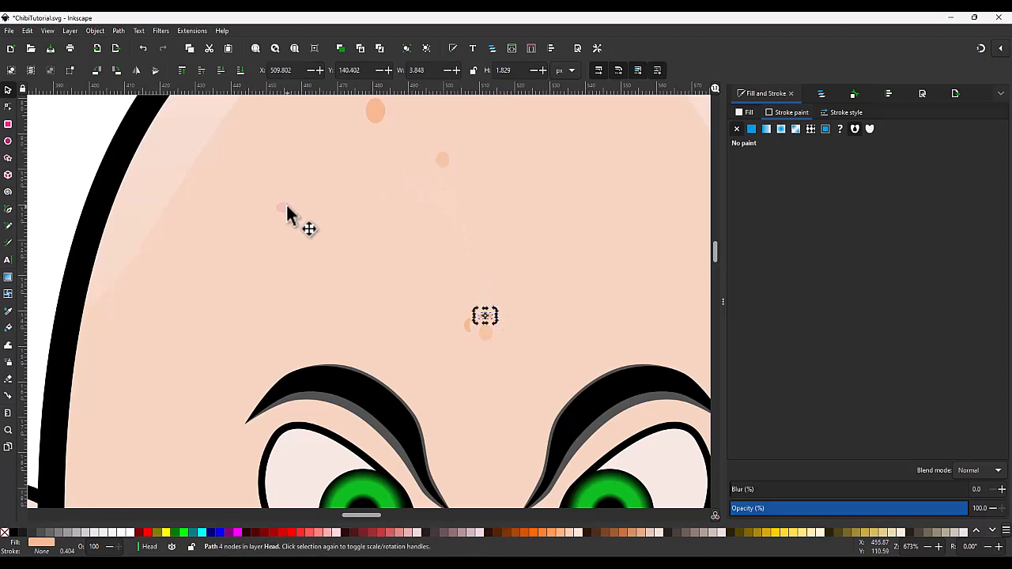
Place a smaller copy of the pink oval between the upright crescent and the copied oval
{"action": "left_click", "coordinate": [283, 208]}
{"action": "left_click_drag", "start_coordinate": [283, 208], "coordinate": [478, 318]}
{"action": "scroll", "coordinate": [475, 344], "scroll_direction": "up", "scroll_amount": 2}
{"action": "left_click", "coordinate": [498, 352]}
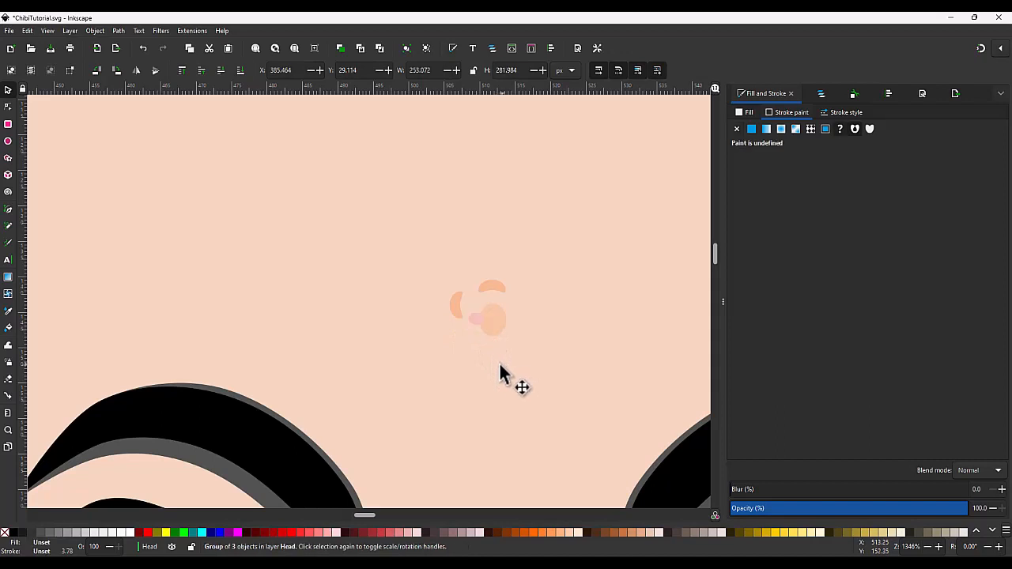
Add a copy of the right forehead oval beside the cluster, scaled to about 0.94×1.14 px, and show the layers and objects list
{"action": "scroll", "coordinate": [493, 353], "scroll_direction": "down", "scroll_amount": 2}
{"action": "scroll", "coordinate": [492, 353], "scroll_direction": "down", "scroll_amount": 2}
{"action": "scroll", "coordinate": [518, 333], "scroll_direction": "up", "scroll_amount": 1}
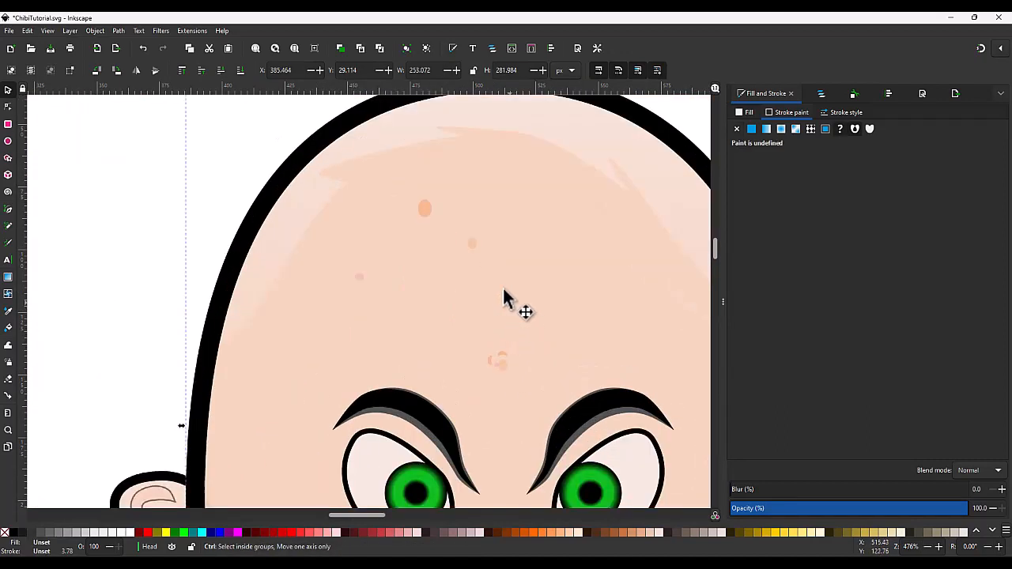
{"action": "left_click", "coordinate": [472, 243], "text": "ctrl"}
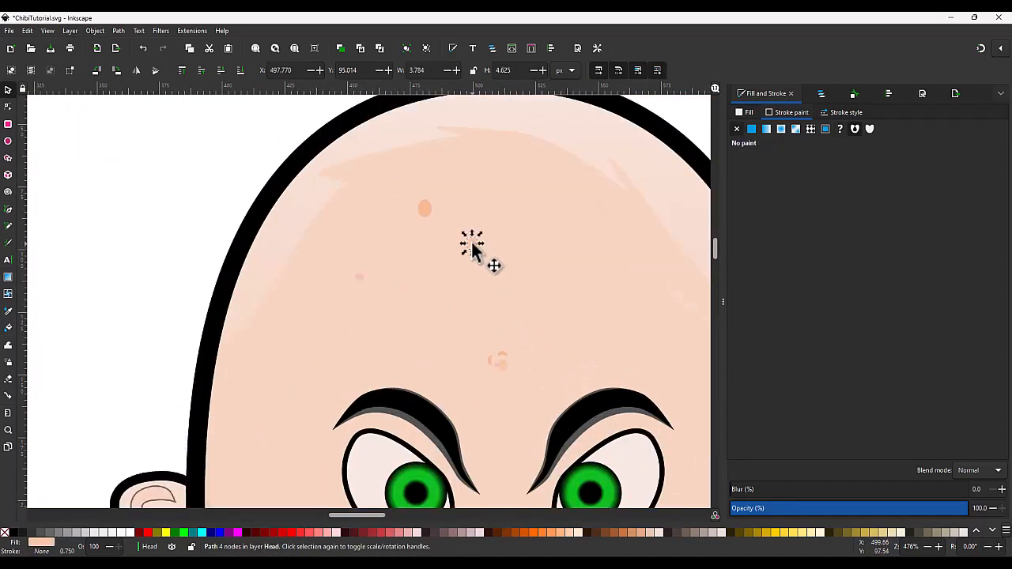
{"action": "left_click_drag", "start_coordinate": [472, 243], "coordinate": [522, 366]}
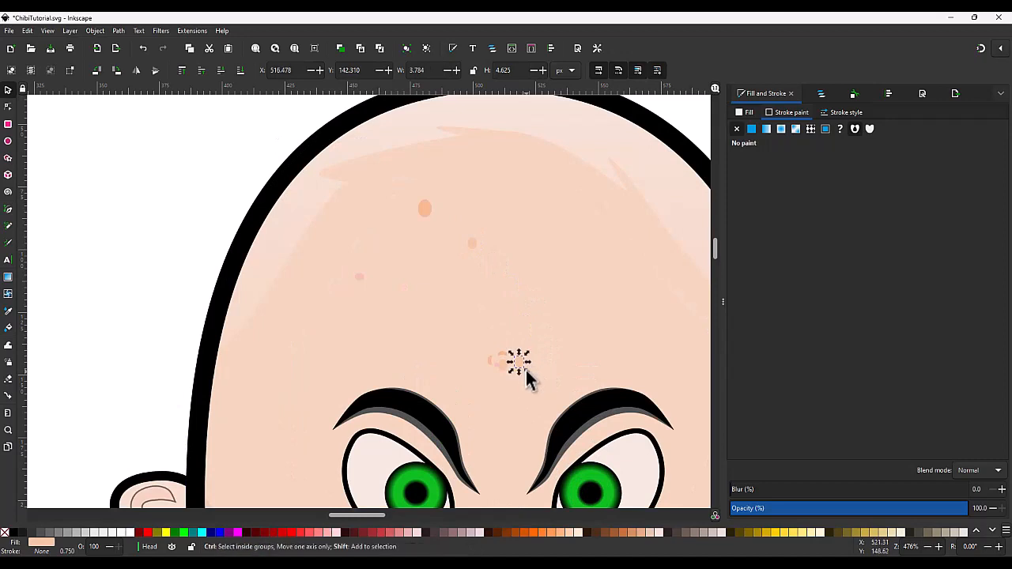
{"action": "scroll", "coordinate": [523, 368], "scroll_direction": "up", "scroll_amount": 4}
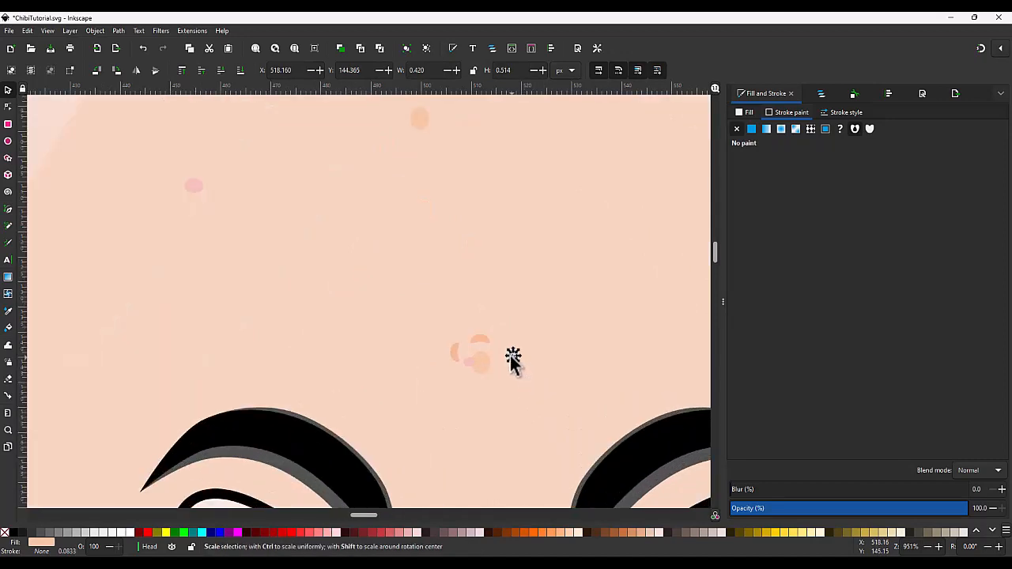
{"action": "left_click", "coordinate": [522, 373]}
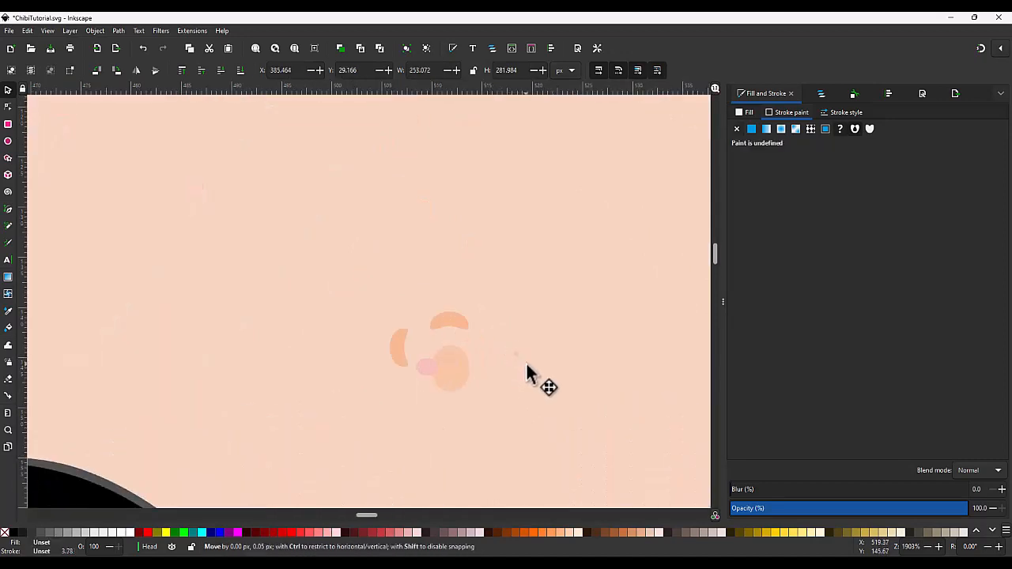
{"action": "left_click", "coordinate": [518, 361], "text": "ctrl"}
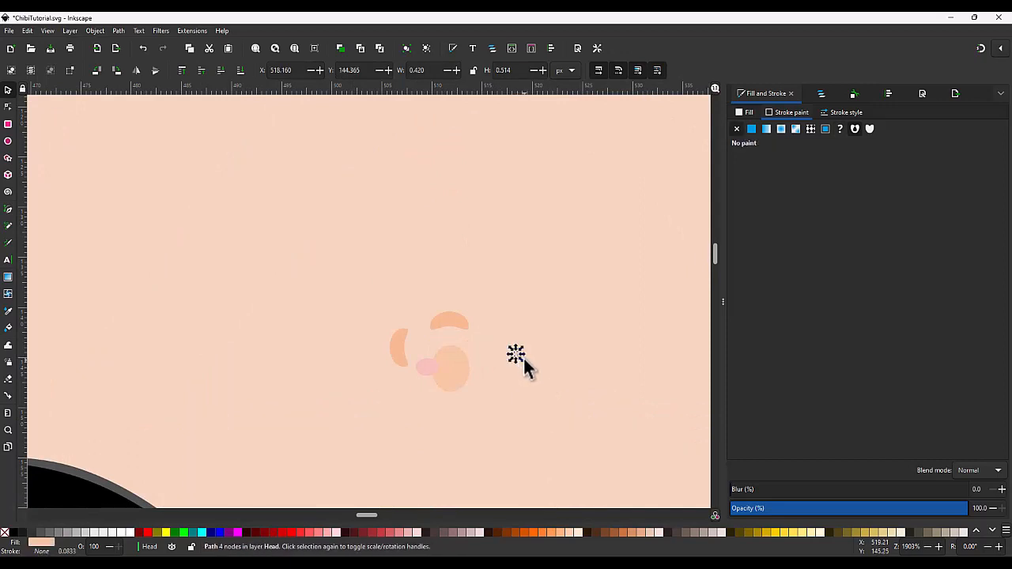
{"action": "left_click", "coordinate": [525, 360], "text": "ctrl"}
{"action": "left_click", "coordinate": [819, 93]}
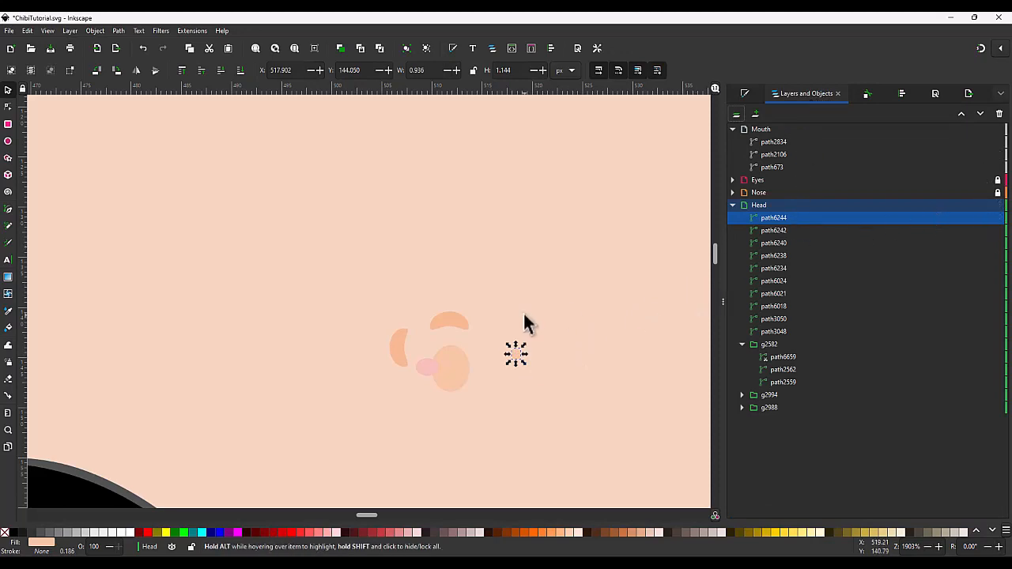
Add a layer named Freckles and move it to the top of the layer stack, above Mouth
{"action": "scroll", "coordinate": [523, 320], "scroll_direction": "down", "scroll_amount": 8}
{"action": "scroll", "coordinate": [533, 335], "scroll_direction": "up", "scroll_amount": 2}
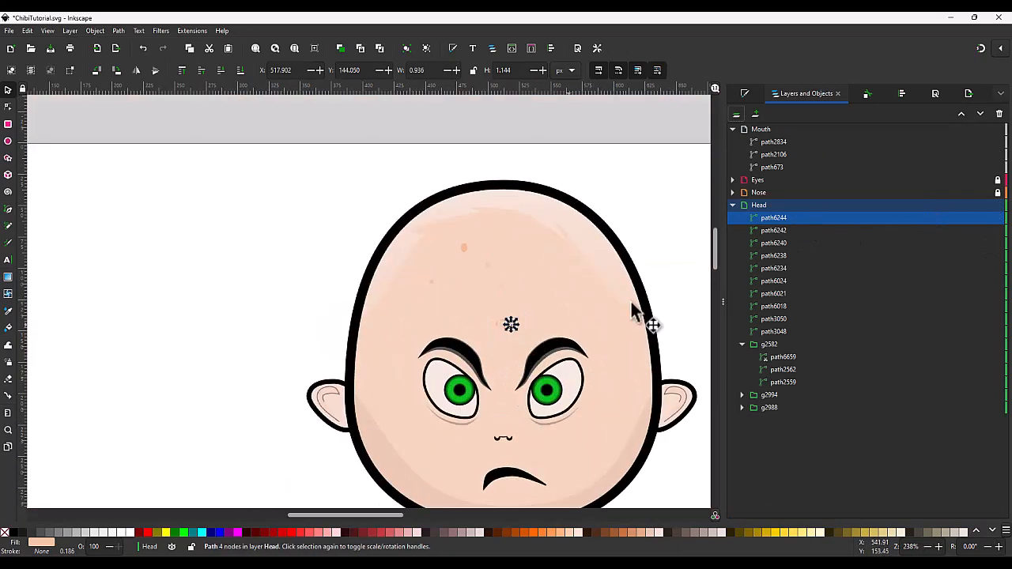
{"action": "left_click", "coordinate": [785, 230], "text": "shift"}
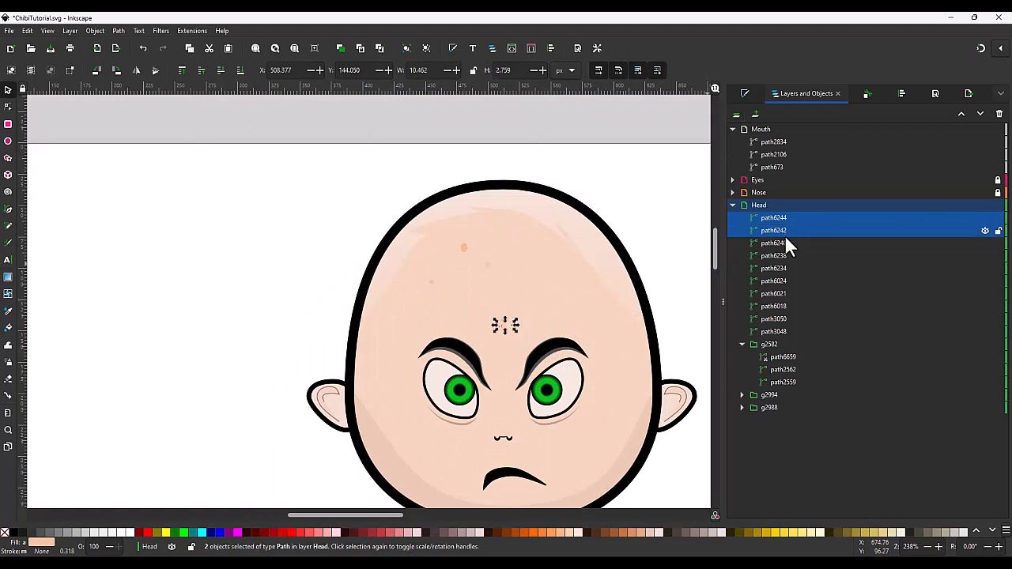
{"action": "left_click", "coordinate": [784, 244], "text": "shift"}
{"action": "left_click", "coordinate": [784, 256], "text": "shift"}
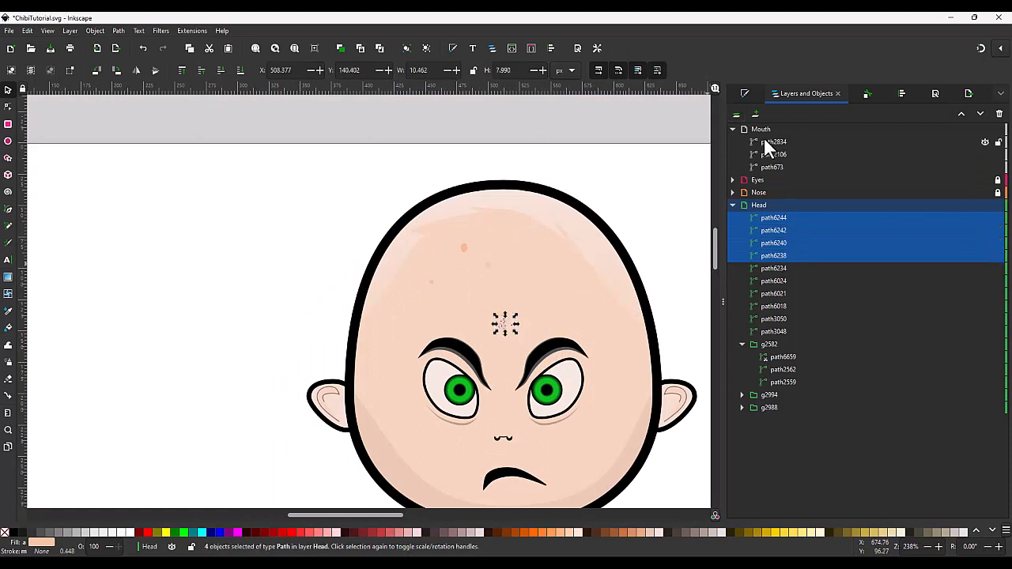
{"action": "left_click", "coordinate": [755, 114]}
{"action": "type", "text": "F"}
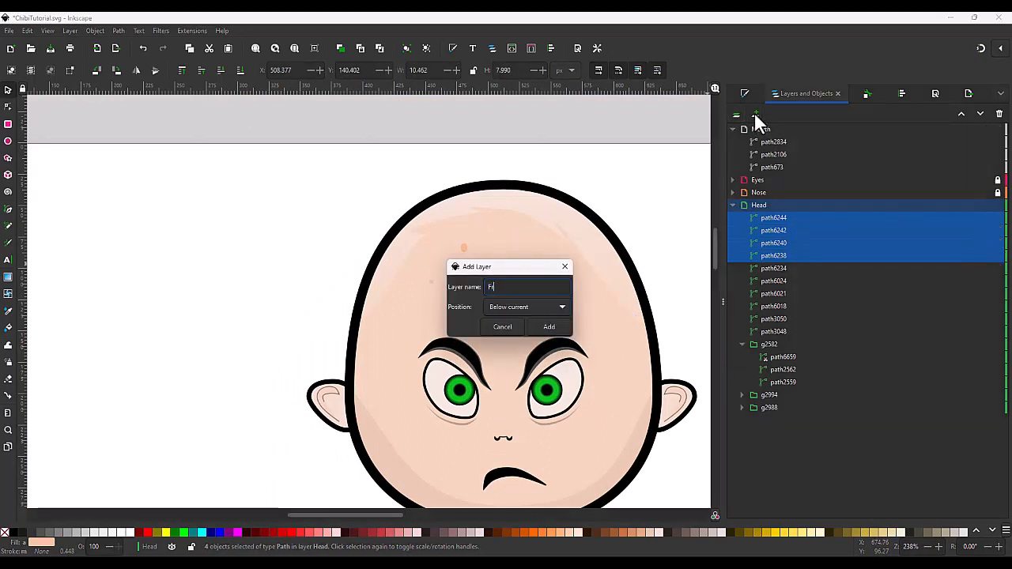
{"action": "type", "text": "reckles"}
{"action": "key", "text": "Return"}
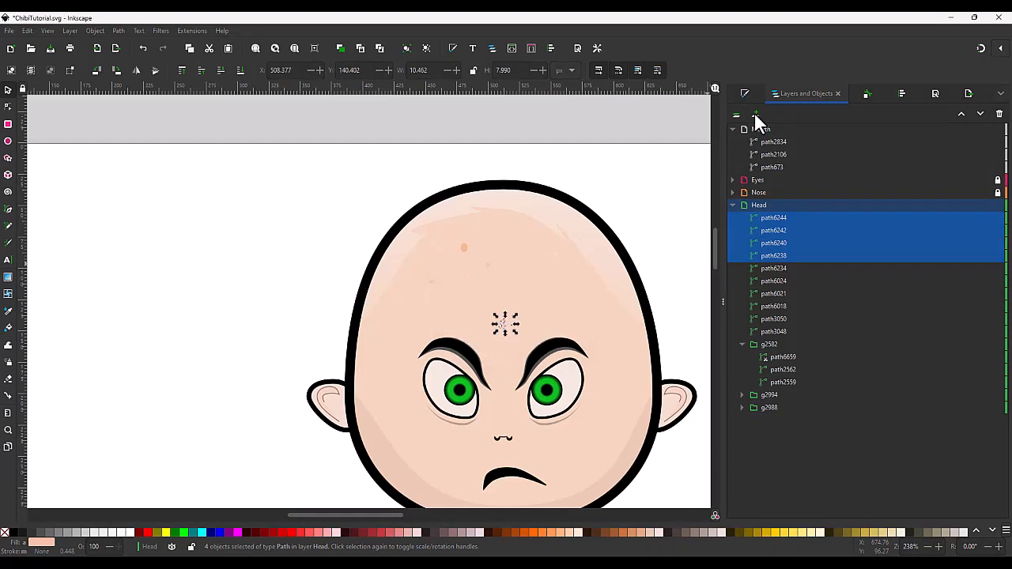
{"action": "left_click_drag", "start_coordinate": [771, 421], "coordinate": [786, 135]}
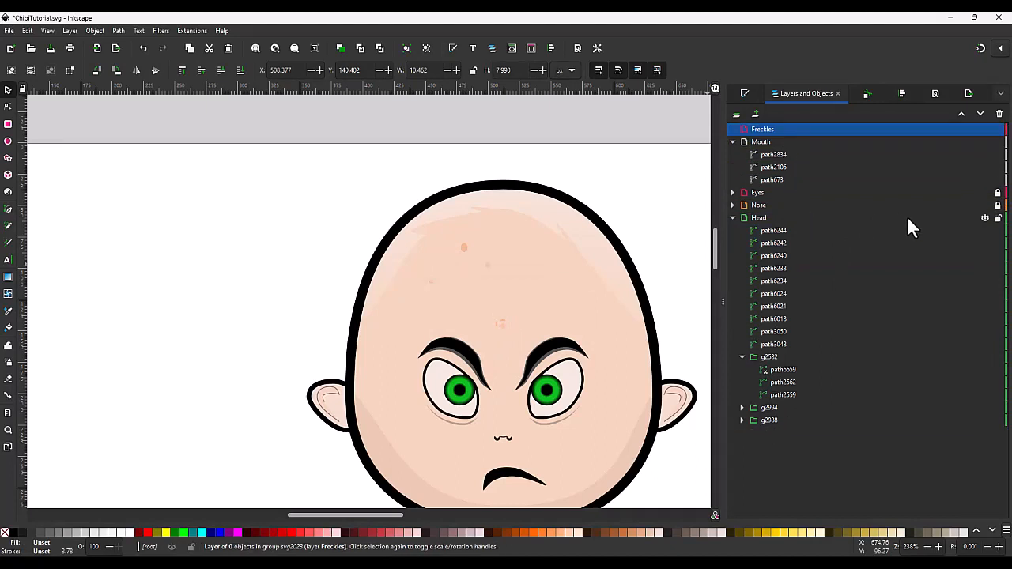
Move the seven small spot paths, path6244 through path6021, from the Head layer into Freckles and hide that layer
{"action": "left_click", "coordinate": [782, 231]}
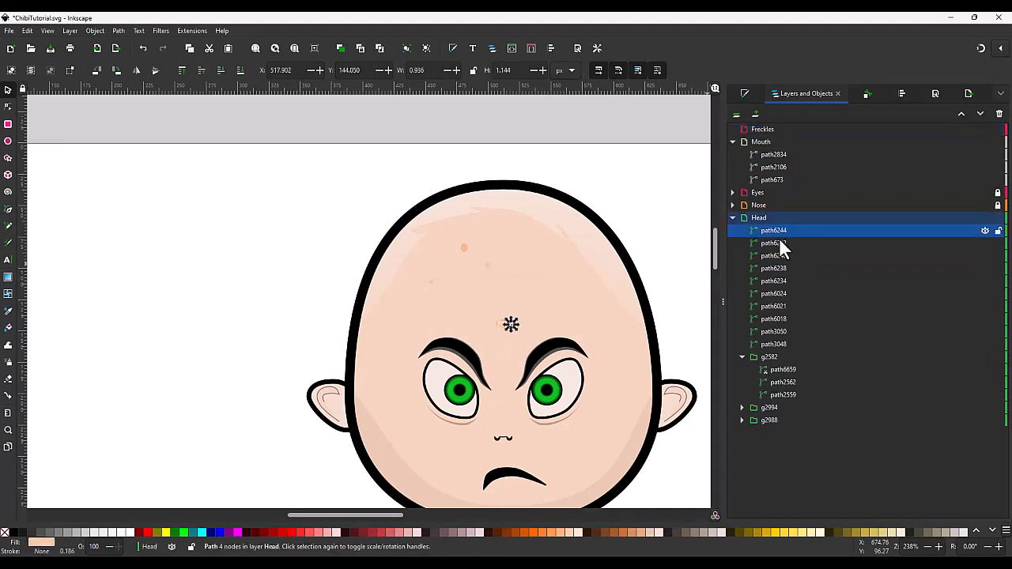
{"action": "left_click", "coordinate": [780, 306], "text": "shift"}
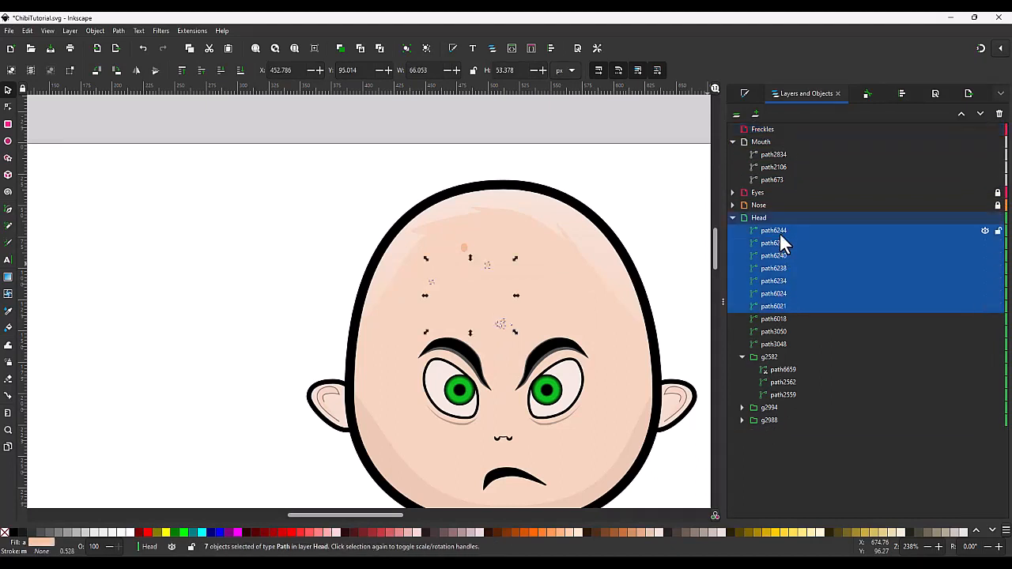
{"action": "left_click_drag", "start_coordinate": [779, 232], "coordinate": [807, 131]}
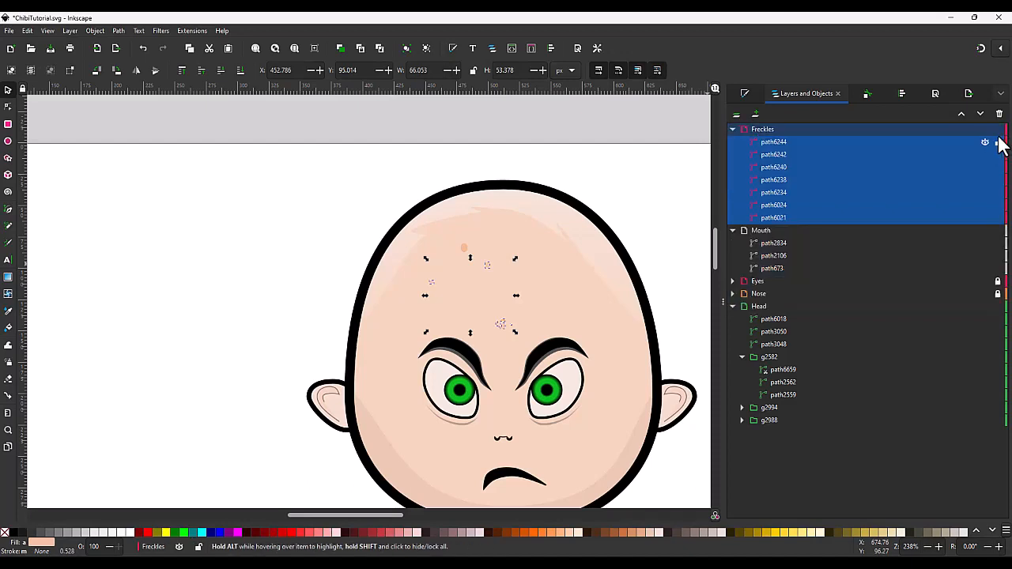
{"action": "left_click", "coordinate": [984, 130]}
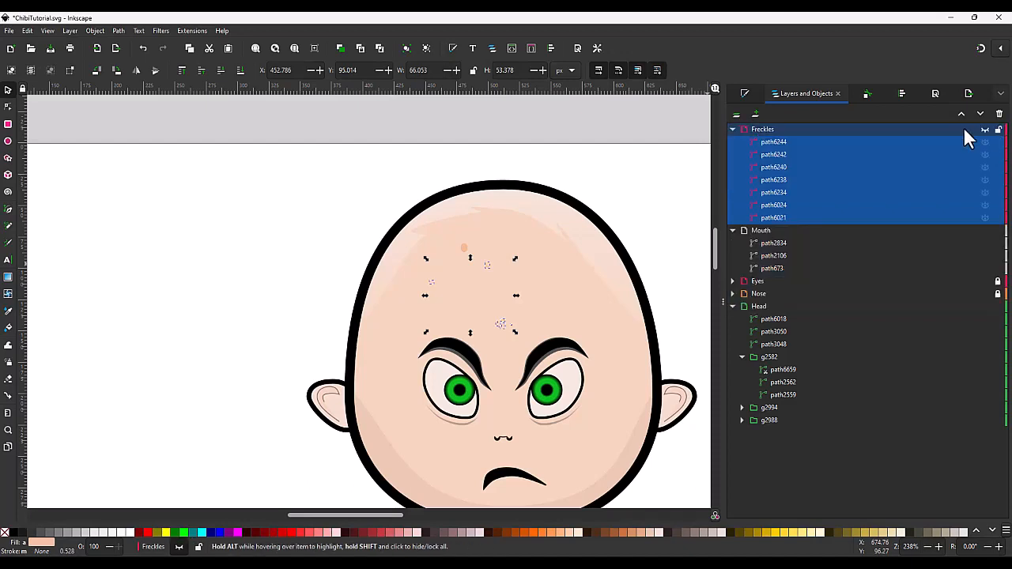
Move the remaining orange forehead oval, path6018, from the Head layer into the Freckles layer
{"action": "left_click", "coordinate": [775, 319]}
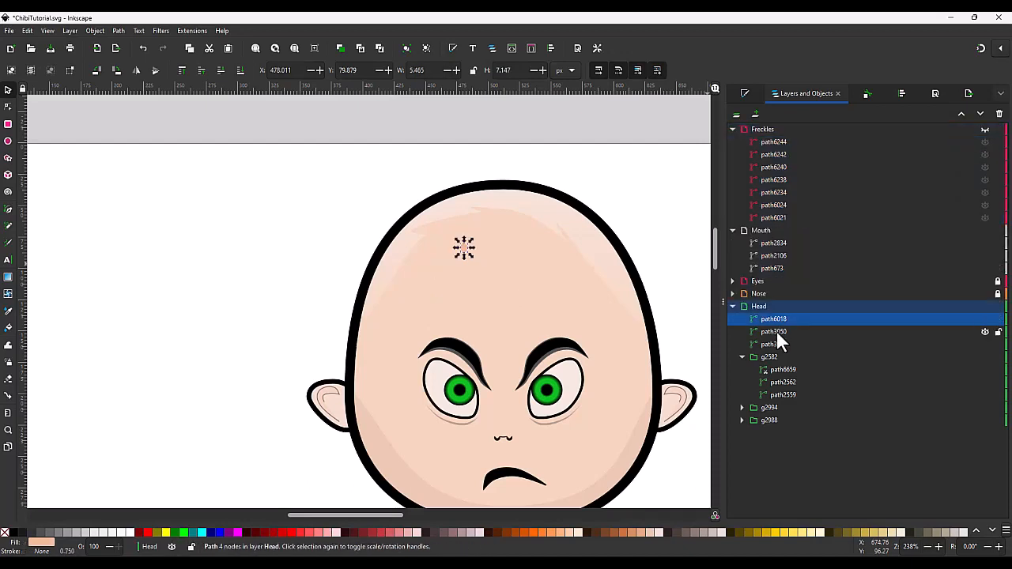
{"action": "left_click", "coordinate": [776, 330], "text": "shift"}
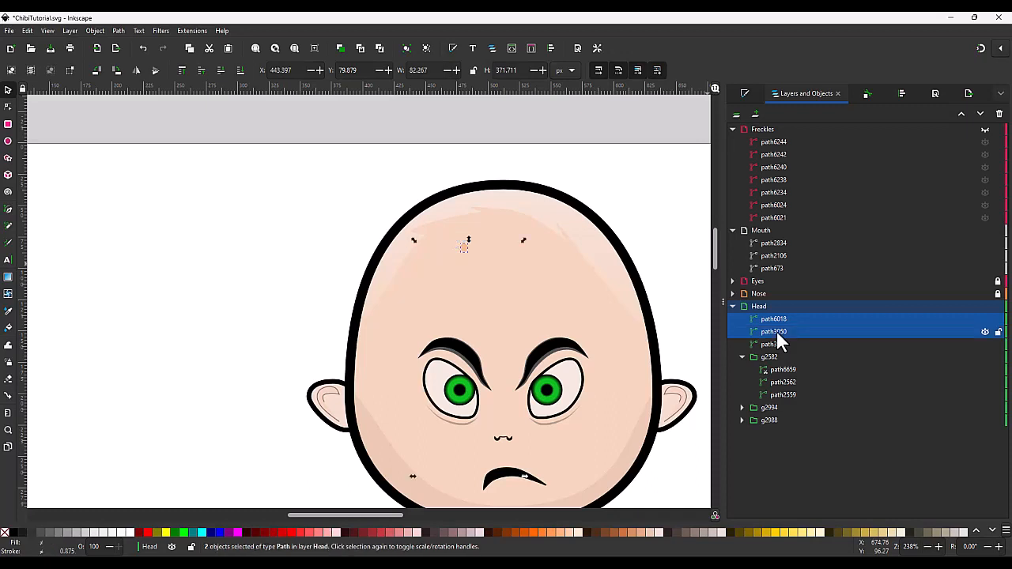
{"action": "left_click_drag", "start_coordinate": [776, 320], "coordinate": [813, 132]}
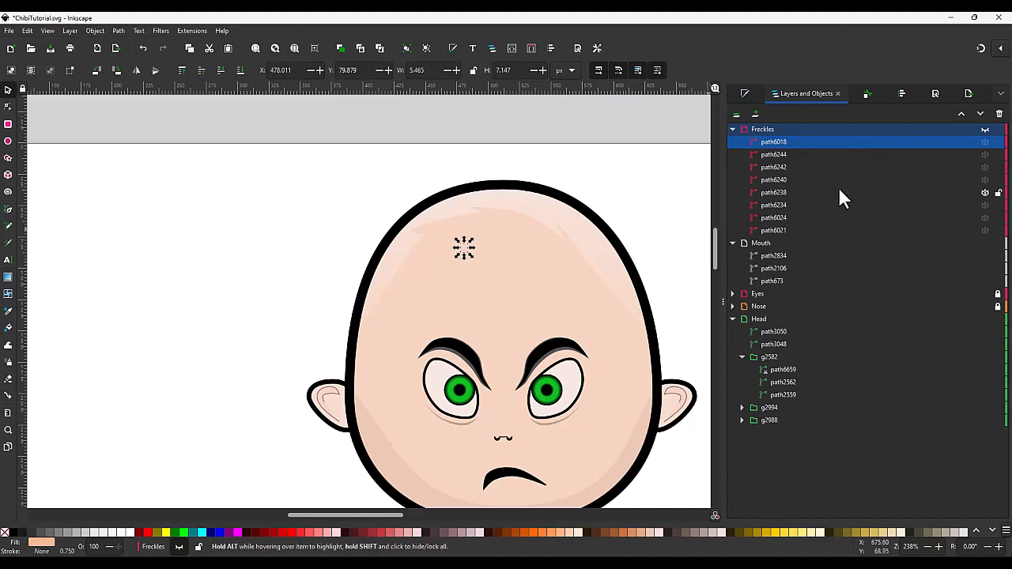
Collapse and lock the Head and Mouth layers, clear the selection, and make the Freckles layer visible again
{"action": "left_click", "coordinate": [732, 318]}
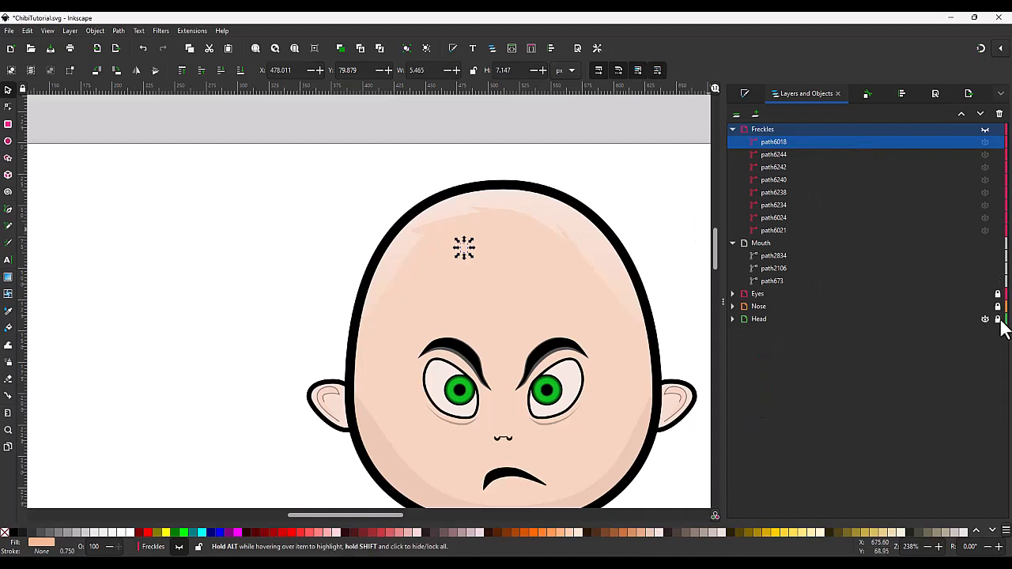
{"action": "left_click", "coordinate": [732, 242]}
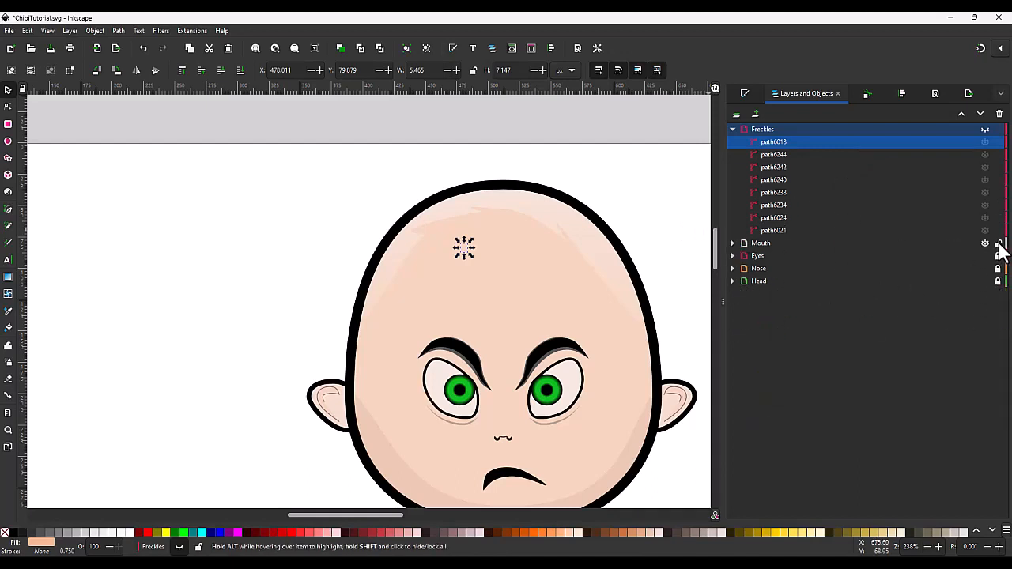
{"action": "left_click", "coordinate": [670, 201]}
{"action": "left_click", "coordinate": [985, 130]}
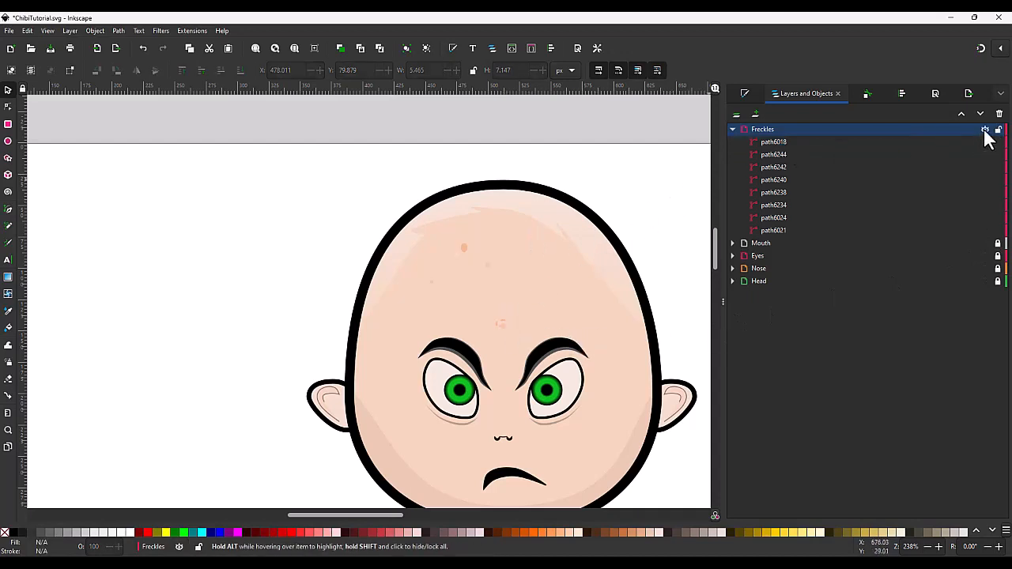
Scatter three more copies of the tiny oval around the forehead cluster and delete the crescent above its larger oval
{"action": "scroll", "coordinate": [503, 320], "scroll_direction": "up", "scroll_amount": 3}
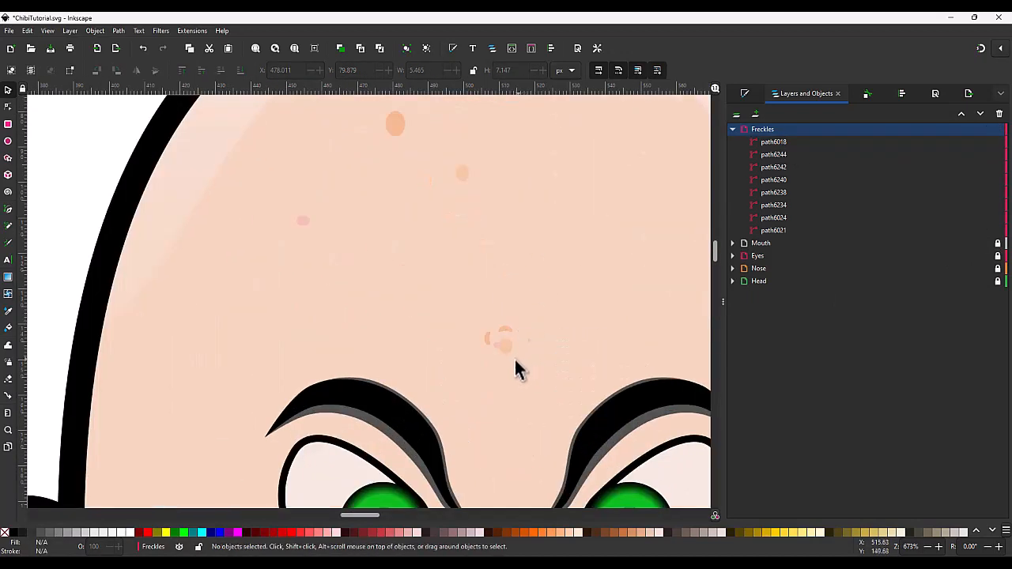
{"action": "scroll", "coordinate": [542, 336], "scroll_direction": "up", "scroll_amount": 2}
{"action": "key", "text": "ctrl+v"}
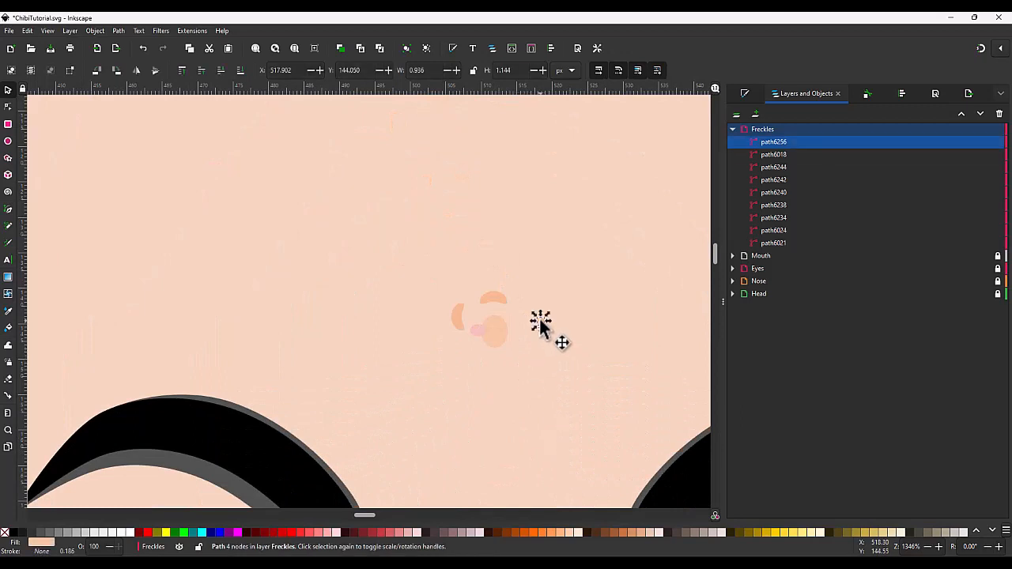
{"action": "left_click_drag", "start_coordinate": [542, 323], "coordinate": [461, 288]}
{"action": "key", "text": "ctrl+v"}
{"action": "key", "text": "ctrl+v"}
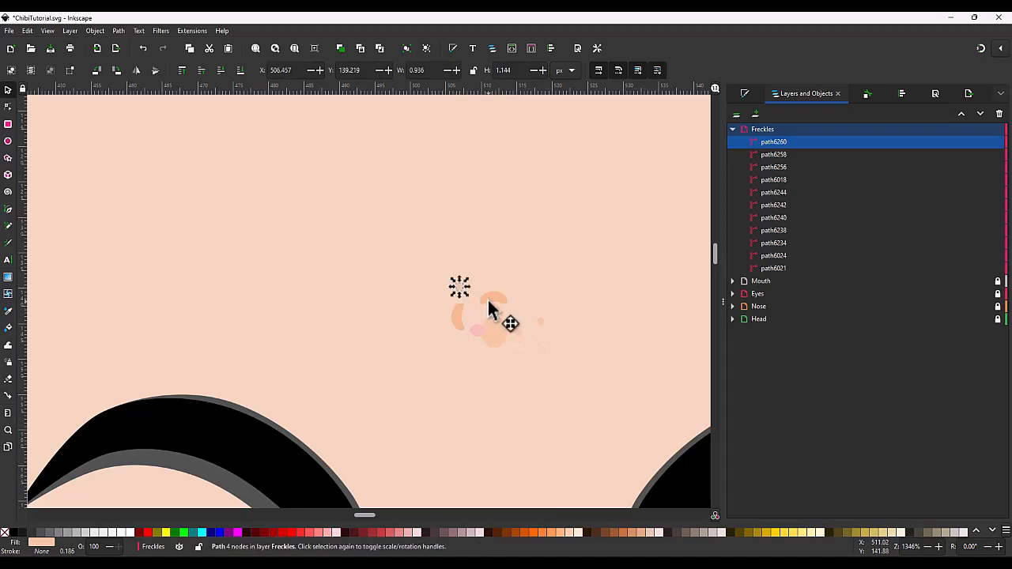
{"action": "left_click", "coordinate": [487, 298]}
{"action": "key", "text": "Delete"}
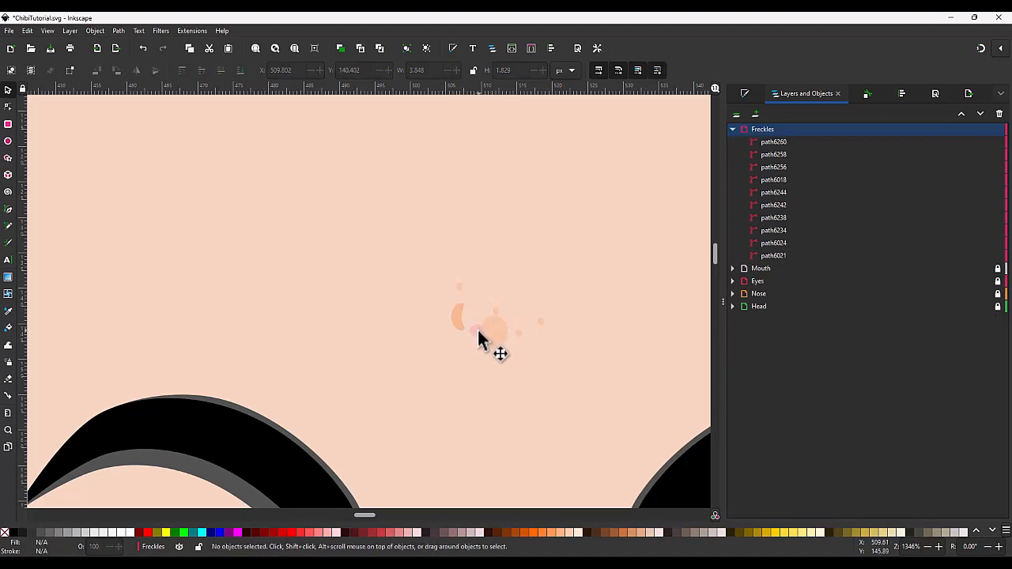
Place copies of the small pink oval to the upper right and lower left of the cluster, and a tiny oval copy below the crescent
{"action": "left_click", "coordinate": [479, 335]}
{"action": "left_click_drag", "start_coordinate": [484, 340], "coordinate": [445, 394]}
{"action": "key", "text": "ctrl+d"}
{"action": "key", "text": "ctrl+d"}
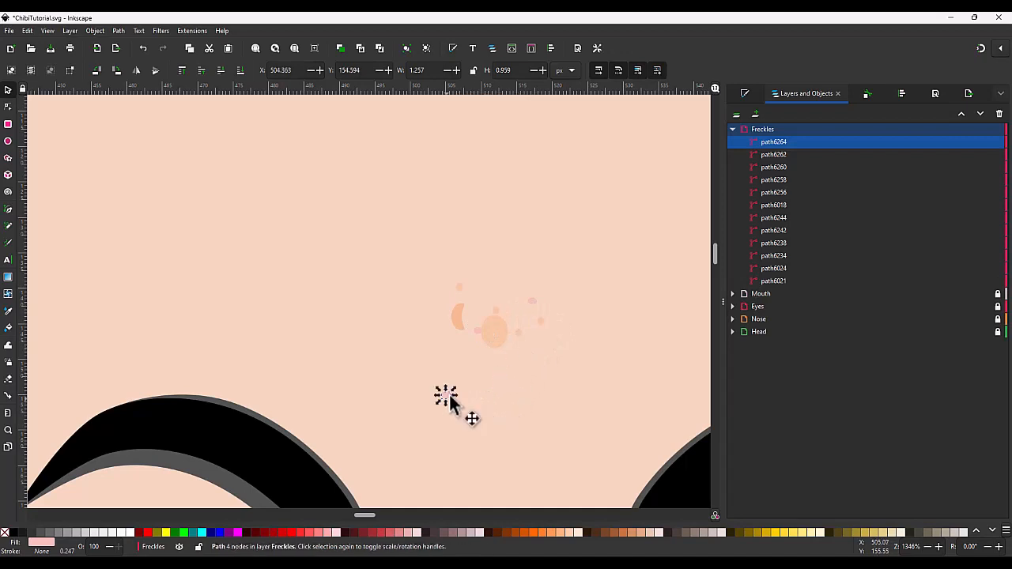
{"action": "left_click", "coordinate": [519, 332]}
{"action": "key", "text": "ctrl+d"}
{"action": "left_click_drag", "start_coordinate": [519, 333], "coordinate": [463, 340]}
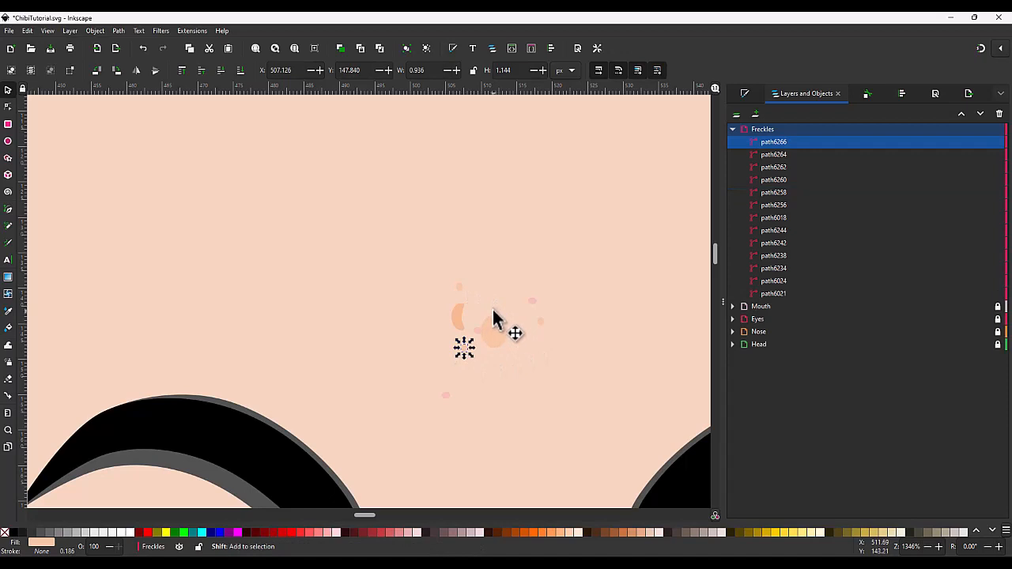
Darken the fill of the tiny ovals above the cluster's larger oval and below the crescent, lowering the HSV value to about 90
{"action": "left_click", "coordinate": [494, 315], "text": "shift"}
{"action": "left_click", "coordinate": [745, 94]}
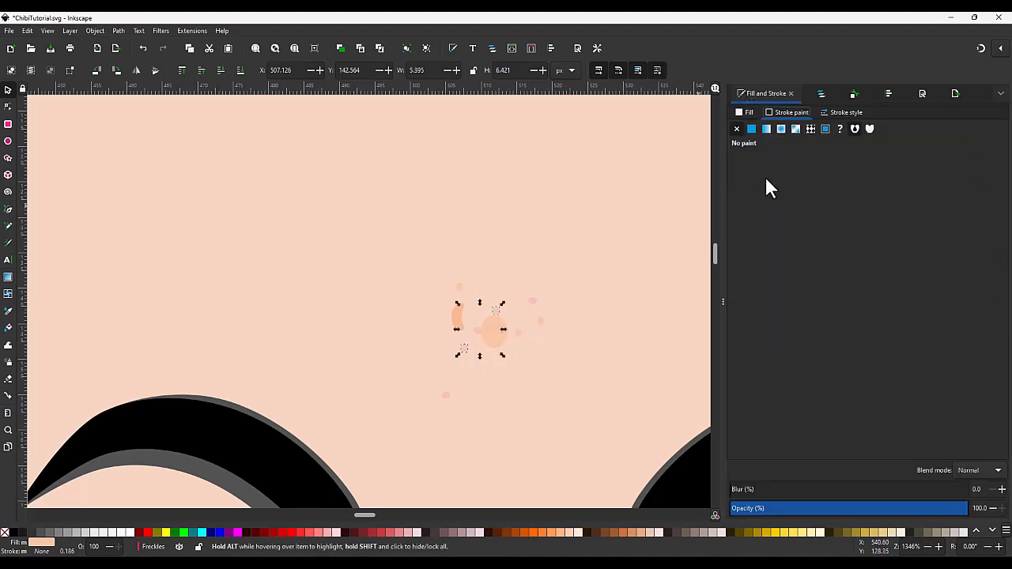
{"action": "left_click", "coordinate": [746, 112]}
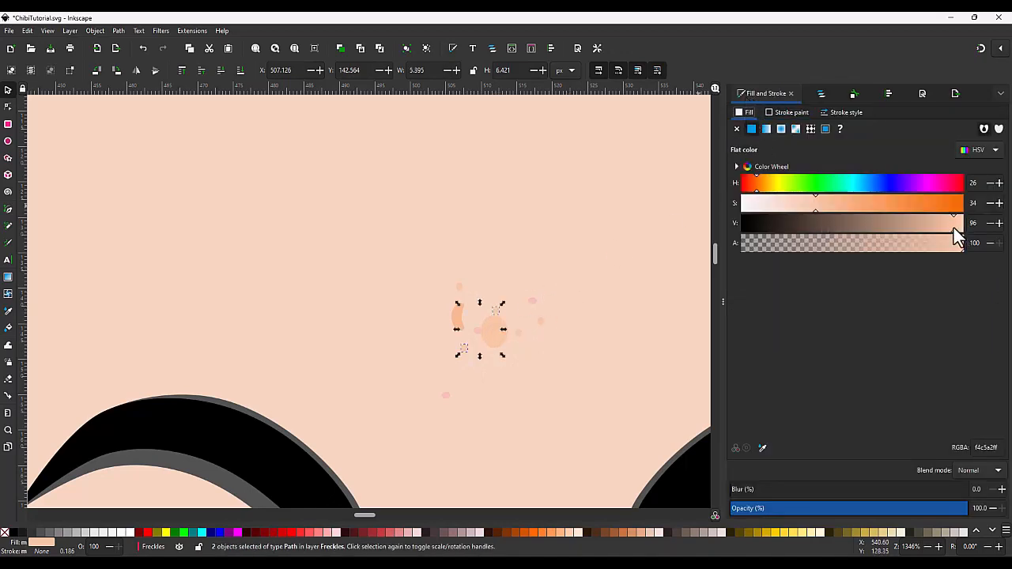
{"action": "left_click_drag", "start_coordinate": [954, 227], "coordinate": [950, 230]}
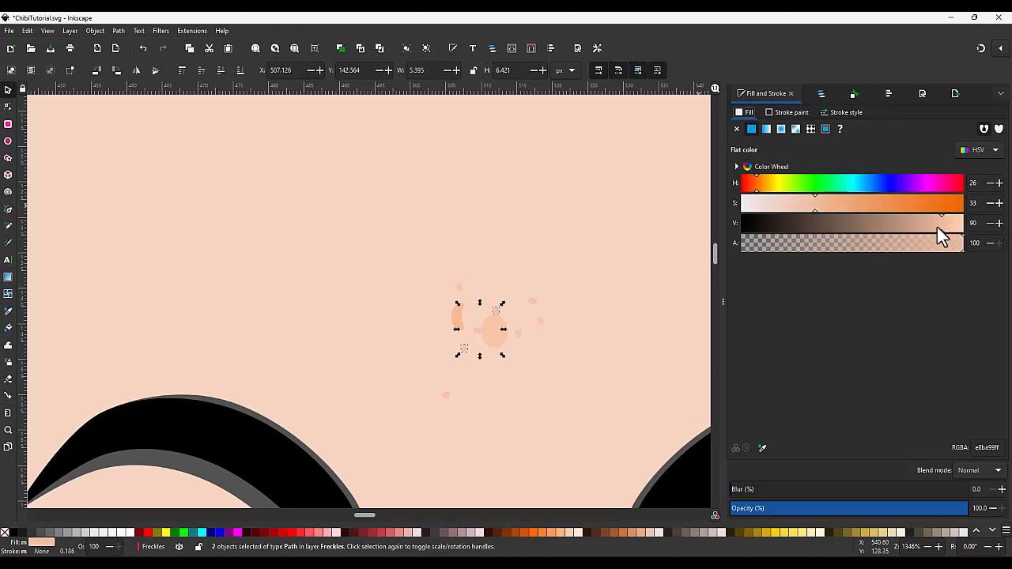
{"action": "key", "text": "Escape"}
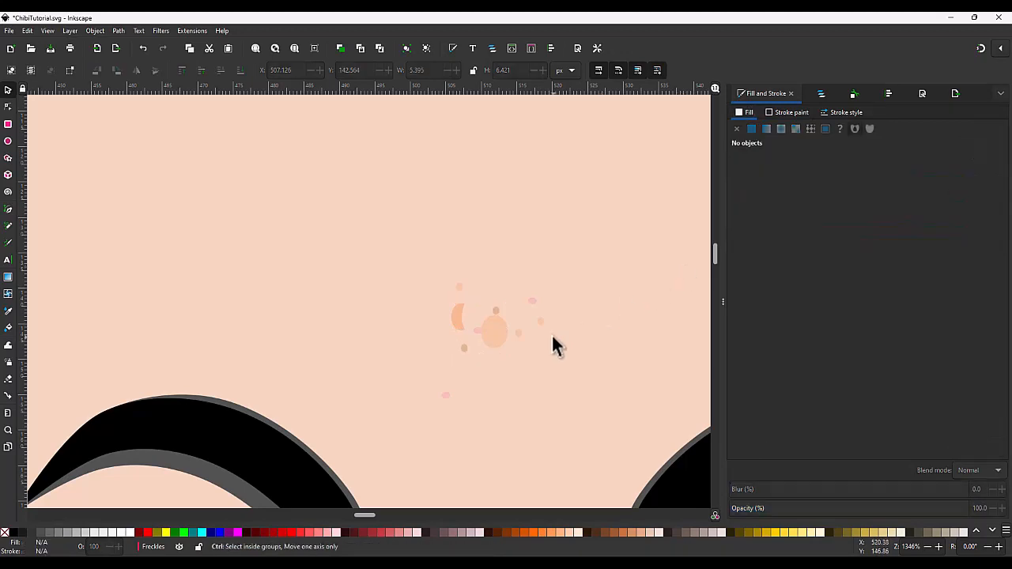
Move the large orange forehead oval up near the head's upper-left edge and rotate it until it lies nearly horizontal
{"action": "scroll", "coordinate": [551, 334], "scroll_direction": "down", "scroll_amount": 6}
{"action": "scroll", "coordinate": [572, 314], "scroll_direction": "up", "scroll_amount": 1}
{"action": "scroll", "coordinate": [583, 321], "scroll_direction": "up", "scroll_amount": 1}
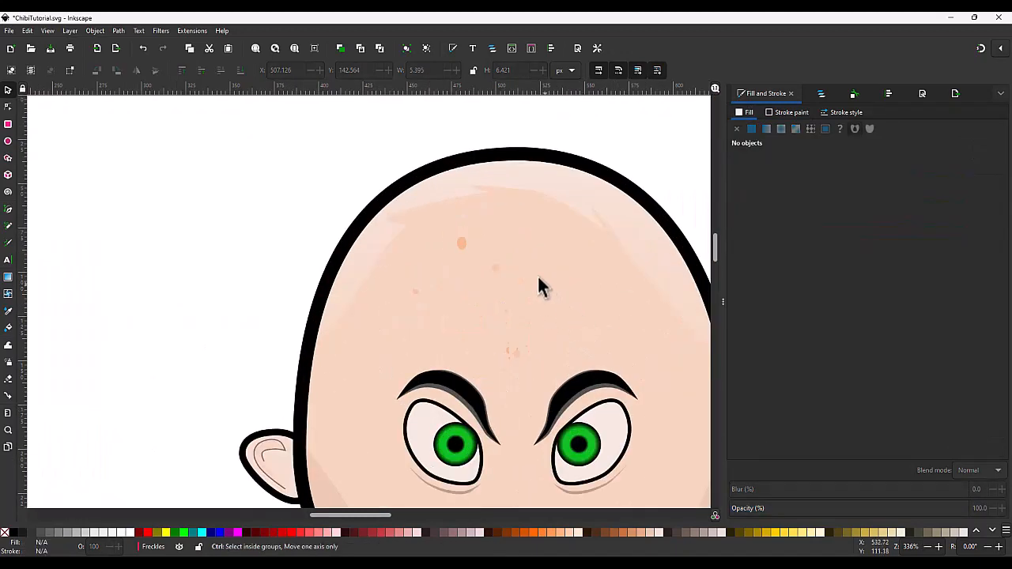
{"action": "left_click", "coordinate": [465, 243]}
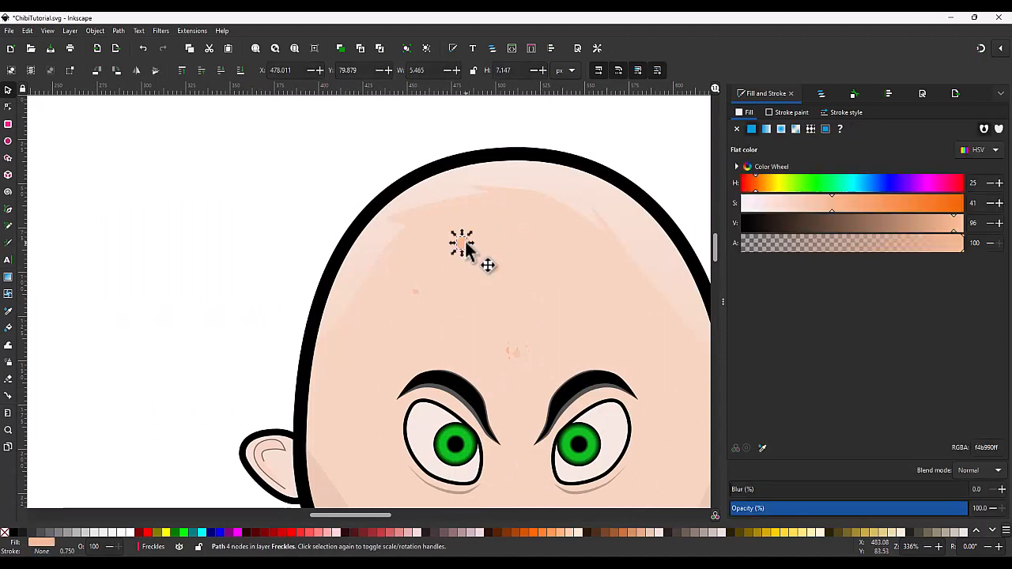
{"action": "left_click_drag", "start_coordinate": [467, 245], "coordinate": [451, 198]}
{"action": "left_click", "coordinate": [447, 184]}
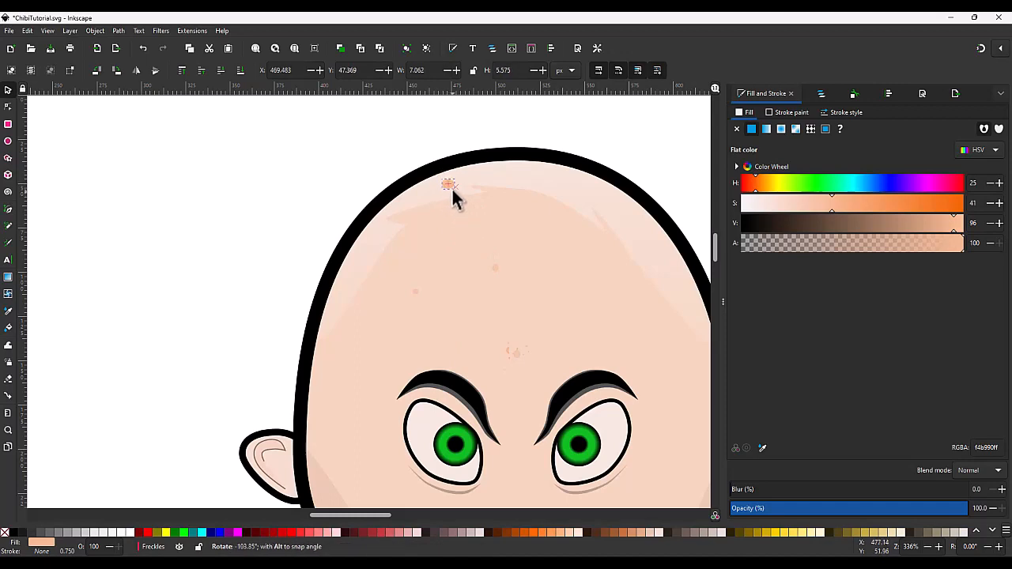
Place a rotated copy of the right forehead oval near the head's upper-right edge, and flatten the orange oval at the upper left
{"action": "left_click", "coordinate": [493, 265]}
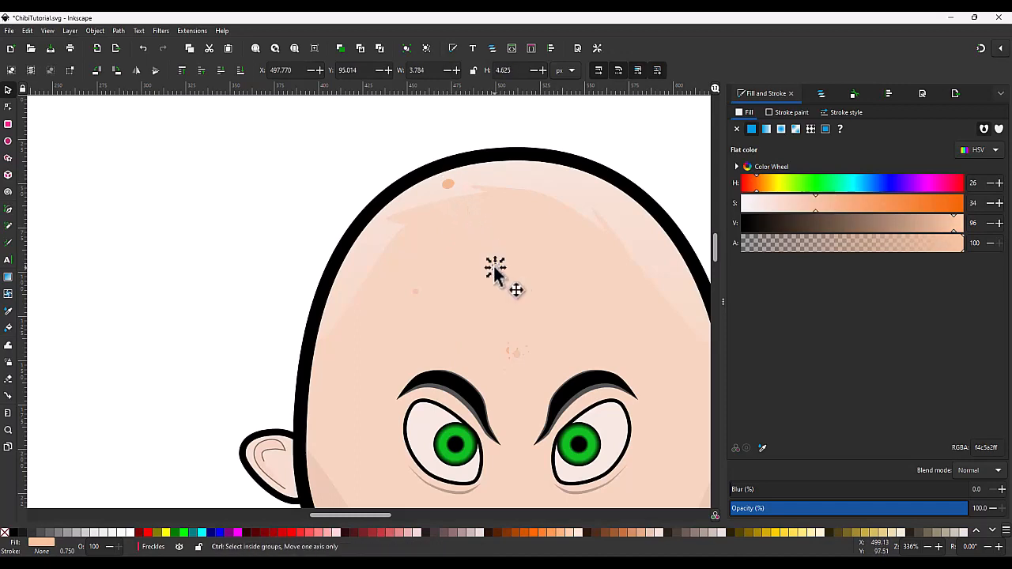
{"action": "left_click_drag", "start_coordinate": [494, 268], "coordinate": [580, 196]}
{"action": "left_click", "coordinate": [583, 192]}
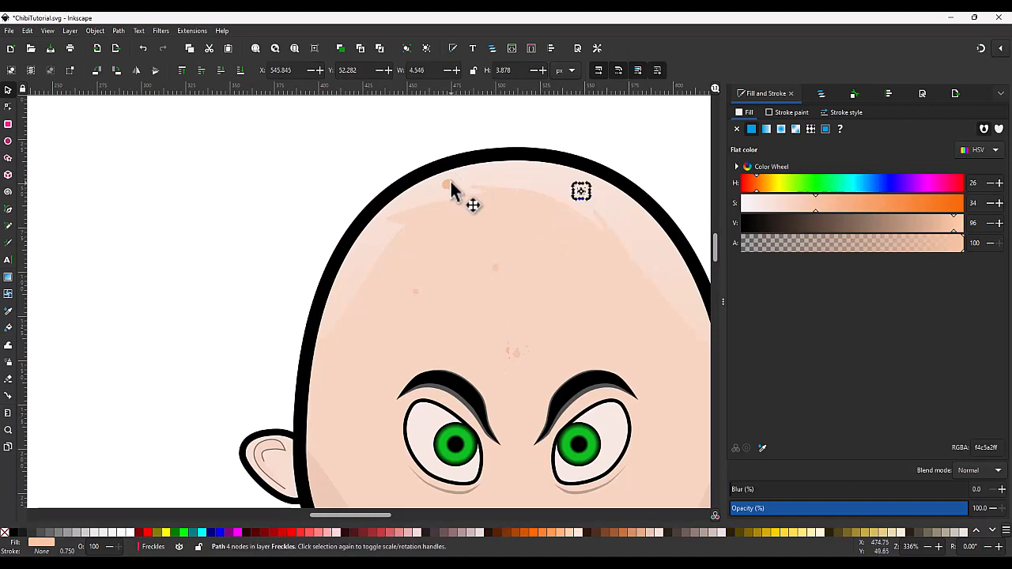
{"action": "left_click", "coordinate": [448, 186]}
{"action": "left_click_drag", "start_coordinate": [448, 194], "coordinate": [448, 188]}
Place copies of the pink forehead oval near the head's upper-left edge and on the cheek below the right-hand eye
{"action": "left_click", "coordinate": [416, 290]}
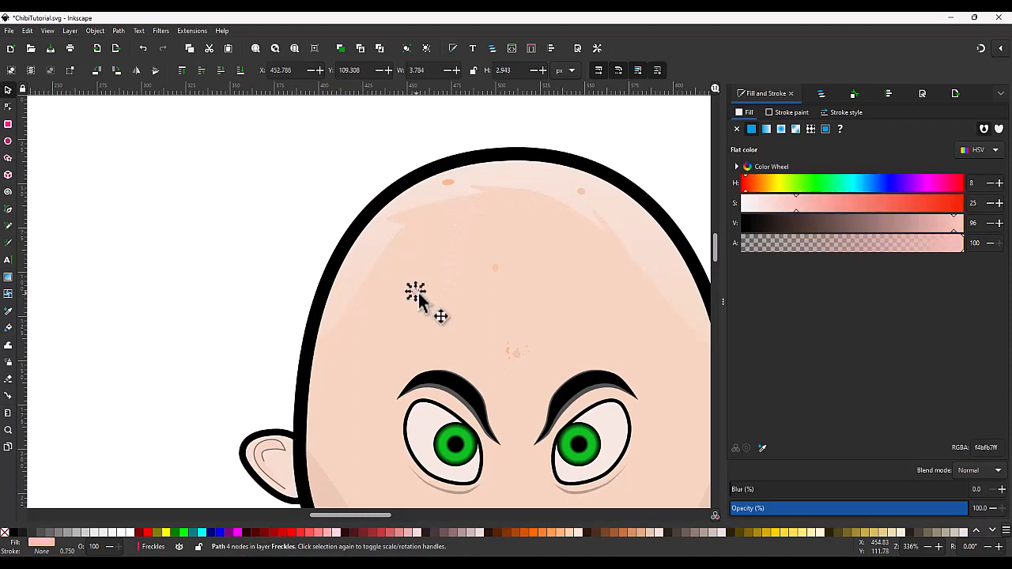
{"action": "left_click_drag", "start_coordinate": [415, 290], "coordinate": [396, 220]}
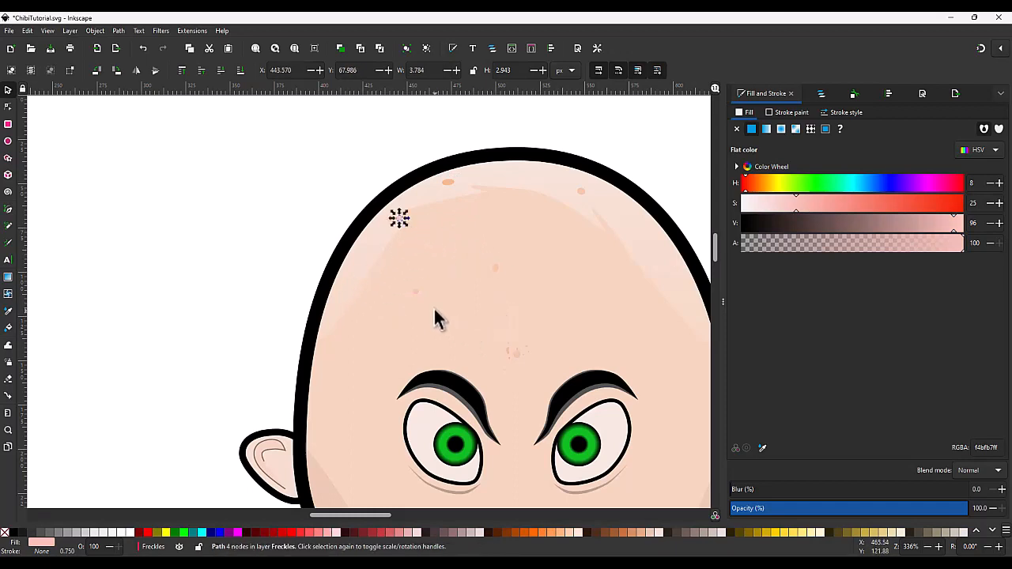
{"action": "scroll", "coordinate": [471, 353], "scroll_direction": "down", "scroll_amount": 4}
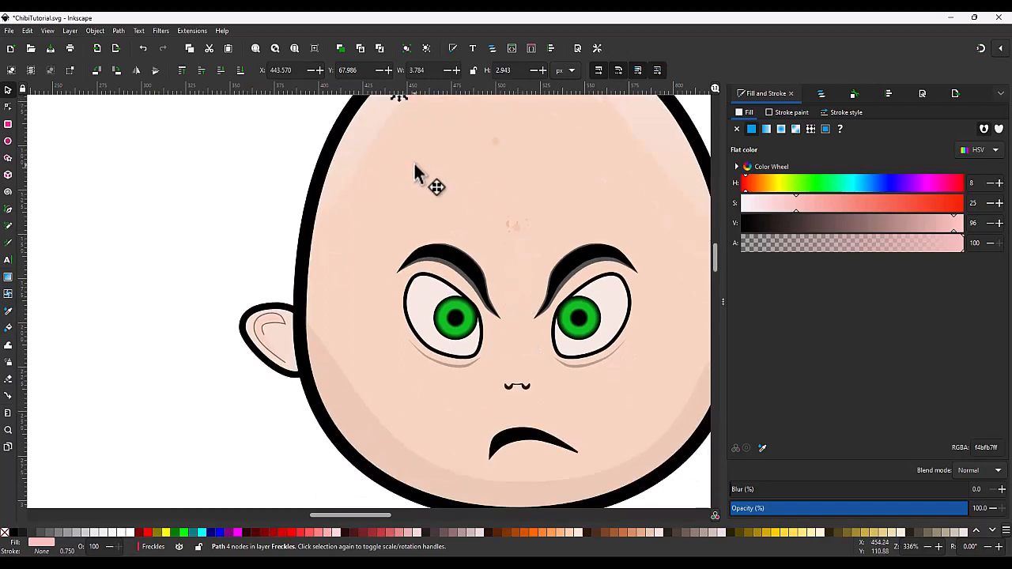
{"action": "left_click_drag", "start_coordinate": [414, 164], "coordinate": [634, 377]}
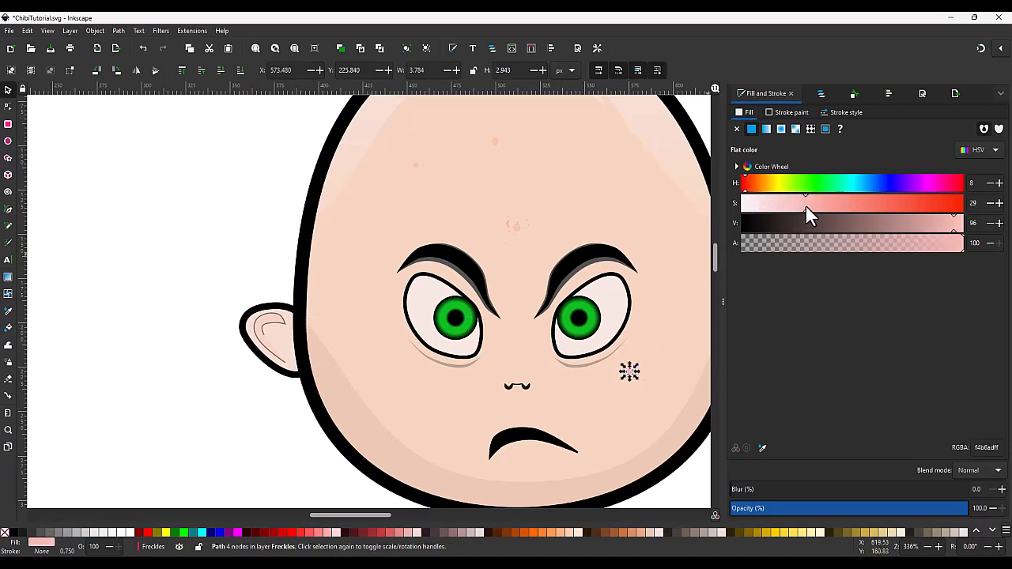
Raise the fill saturation of the small pink oval on the cheek below the right-hand eye to about 35
{"action": "left_click_drag", "start_coordinate": [812, 208], "coordinate": [819, 210]}
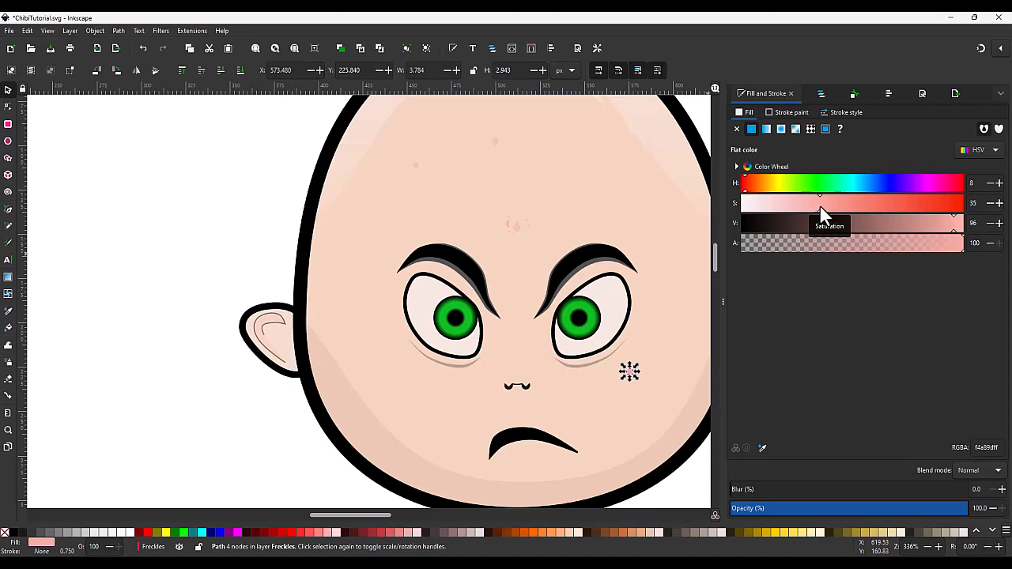
{"action": "key", "text": "Escape"}
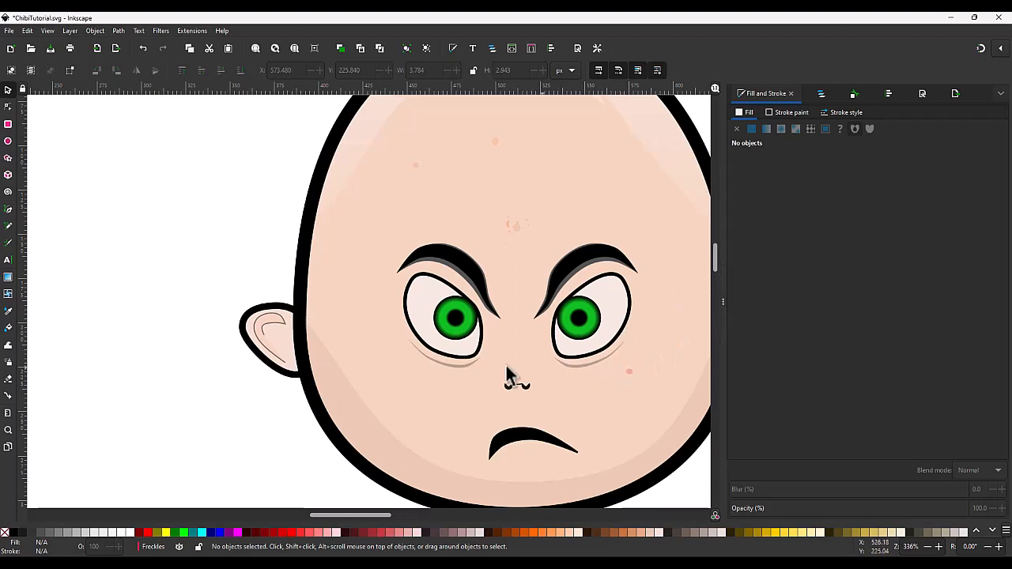
Place a copy of the pale orange mid-forehead oval farther right near the head's upper-right side, and rotate it
{"action": "scroll", "coordinate": [522, 260], "scroll_direction": "up", "scroll_amount": 3}
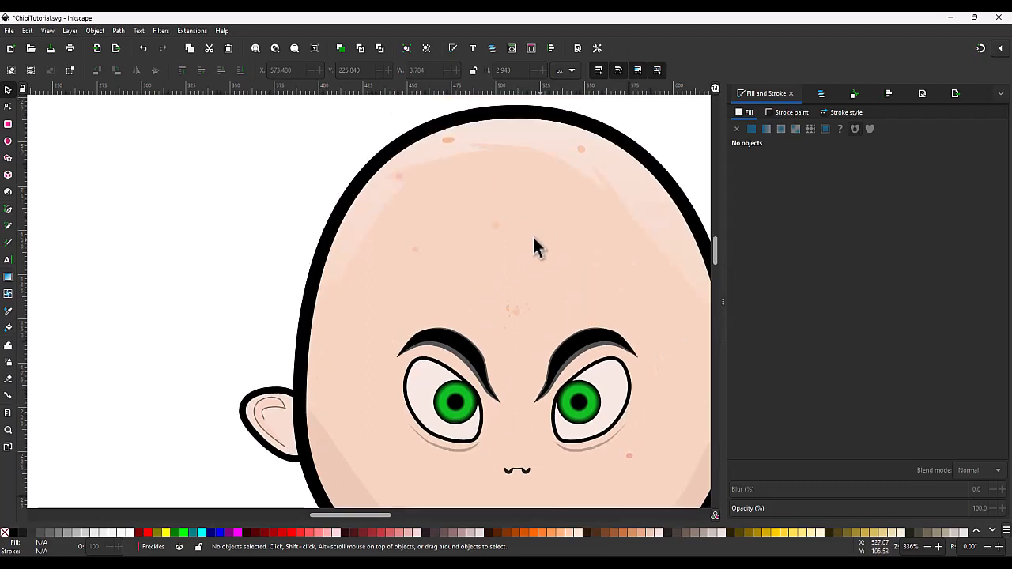
{"action": "left_click", "coordinate": [497, 228]}
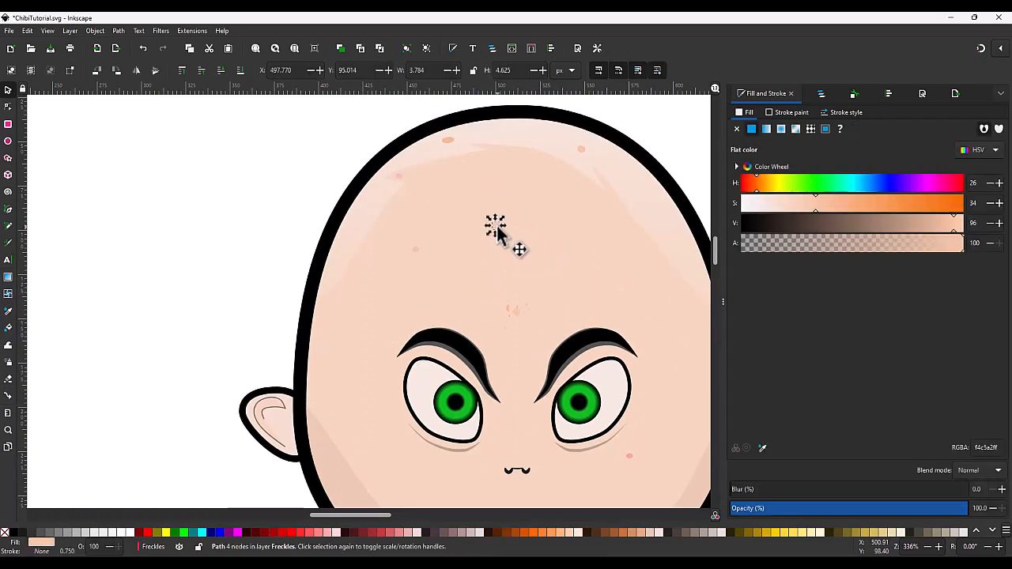
{"action": "left_click_drag", "start_coordinate": [497, 228], "coordinate": [608, 226]}
{"action": "left_click", "coordinate": [606, 213]}
Draw an ellipse about 44 by 20 px on the cheek below the left-hand eye and convert it to a path
{"action": "scroll", "coordinate": [544, 287], "scroll_direction": "down", "scroll_amount": 4}
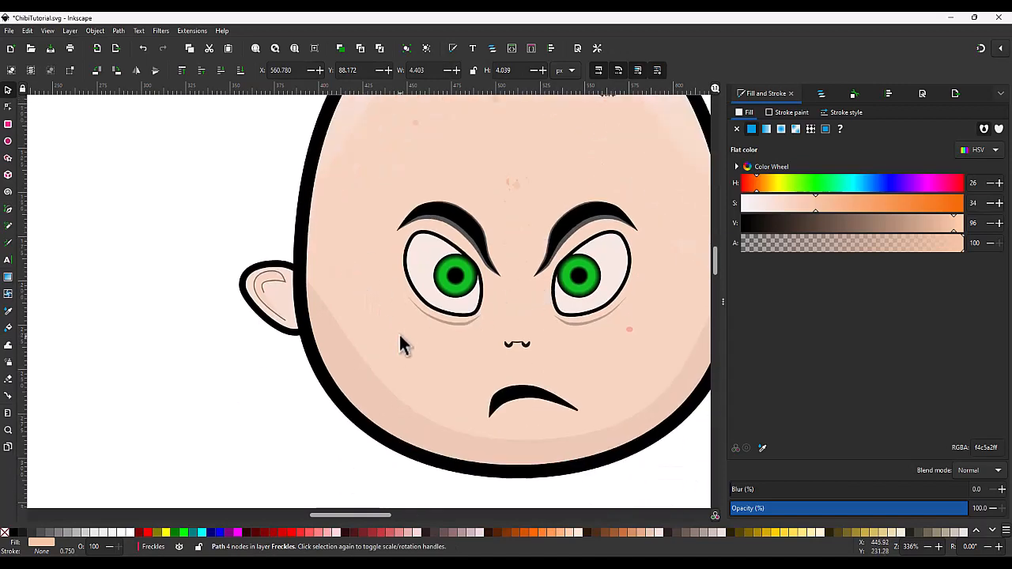
{"action": "key", "text": "e"}
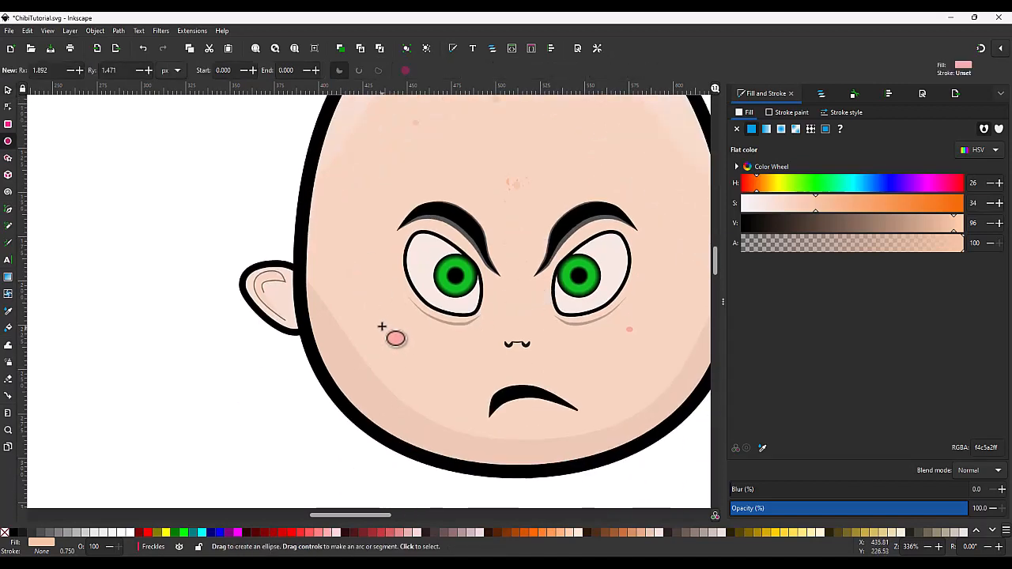
{"action": "left_click_drag", "start_coordinate": [382, 326], "coordinate": [459, 362]}
{"action": "key", "text": "s"}
{"action": "key", "text": "ctrl+shift+c"}
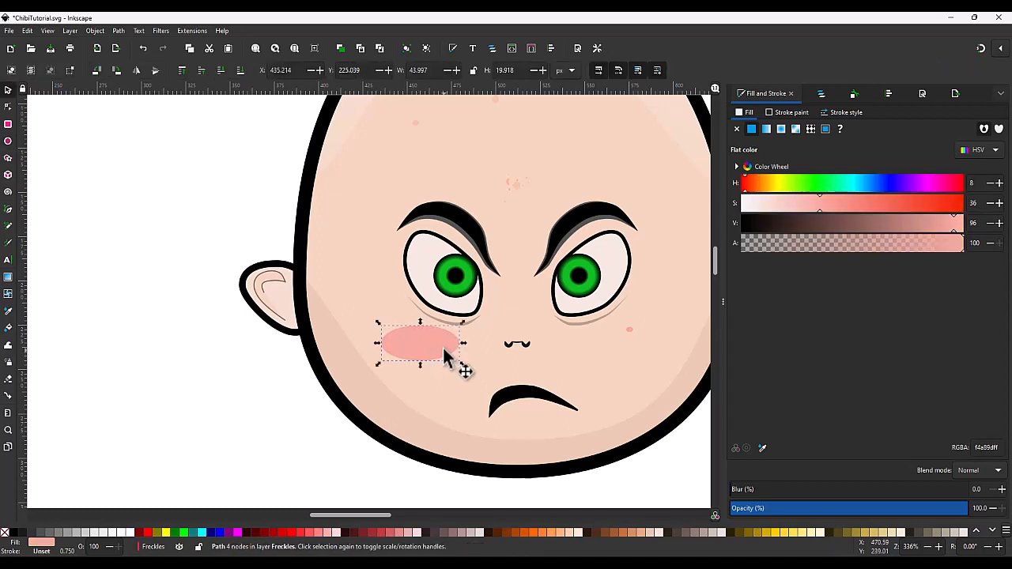
Tilt the left-hand cheek ellipse slightly clockwise and lower its fill alpha to 15
{"action": "left_click", "coordinate": [445, 347]}
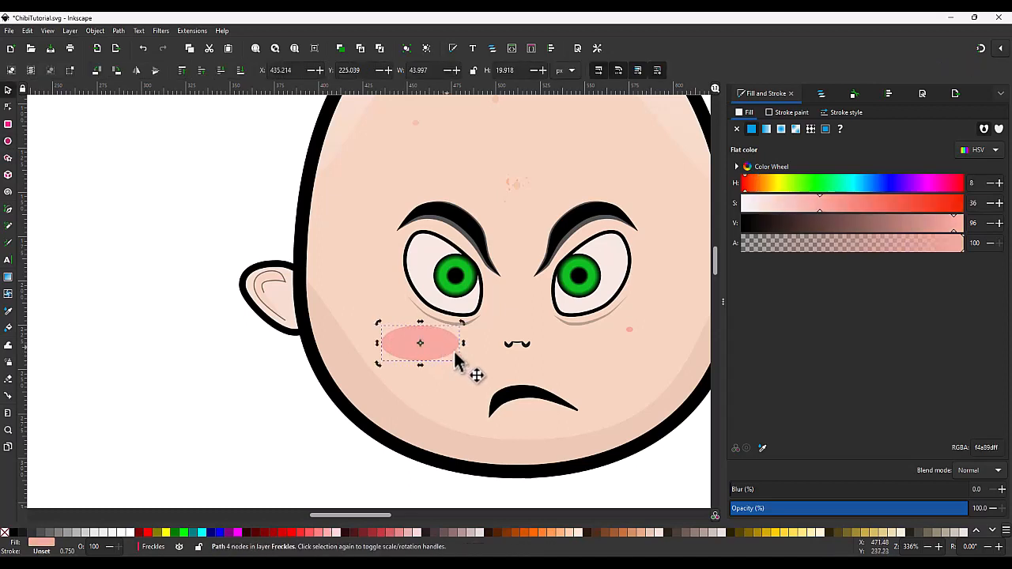
{"action": "left_click_drag", "start_coordinate": [462, 364], "coordinate": [454, 370]}
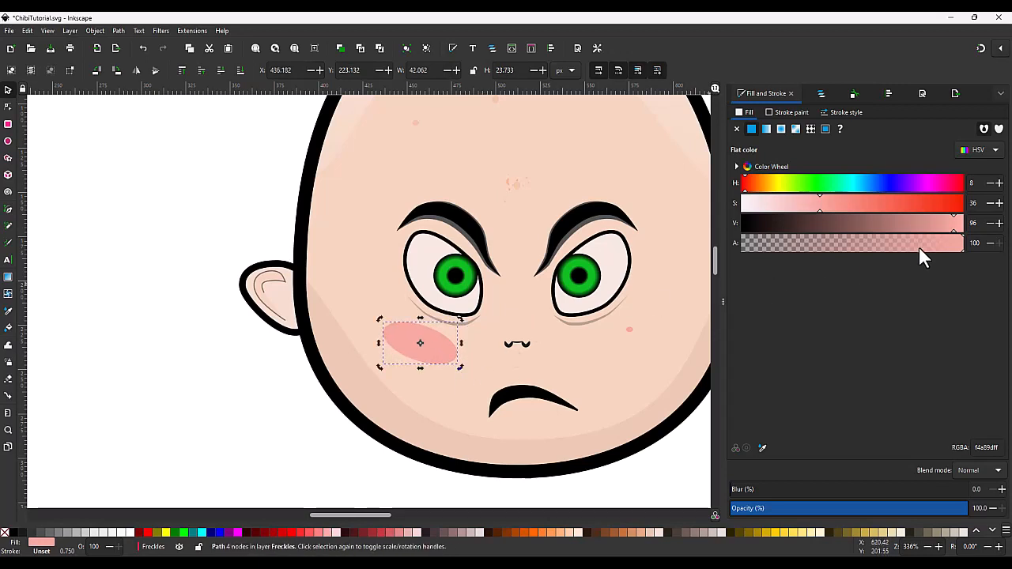
{"action": "left_click_drag", "start_coordinate": [919, 249], "coordinate": [837, 242]}
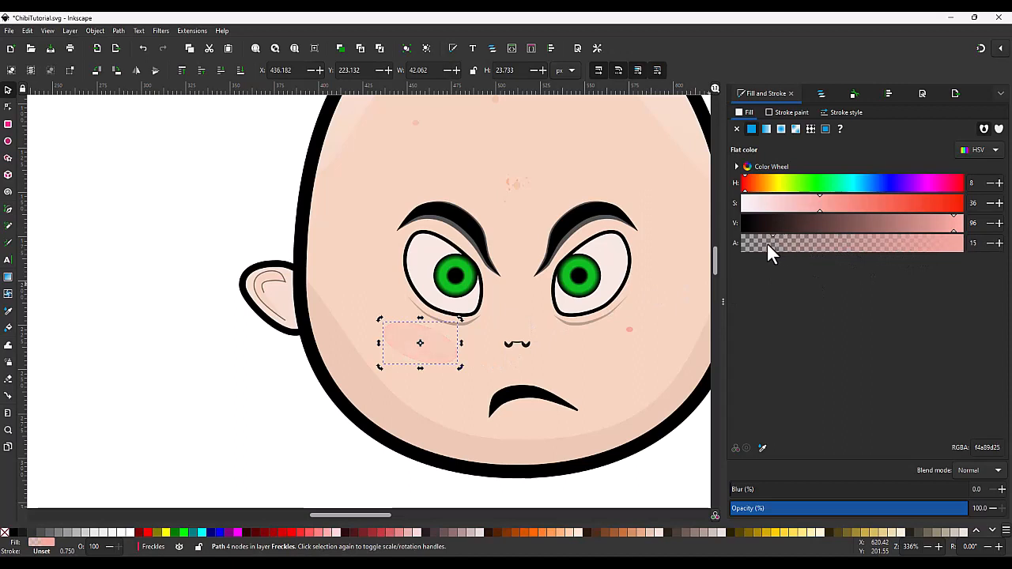
{"action": "left_click_drag", "start_coordinate": [767, 242], "coordinate": [764, 243]}
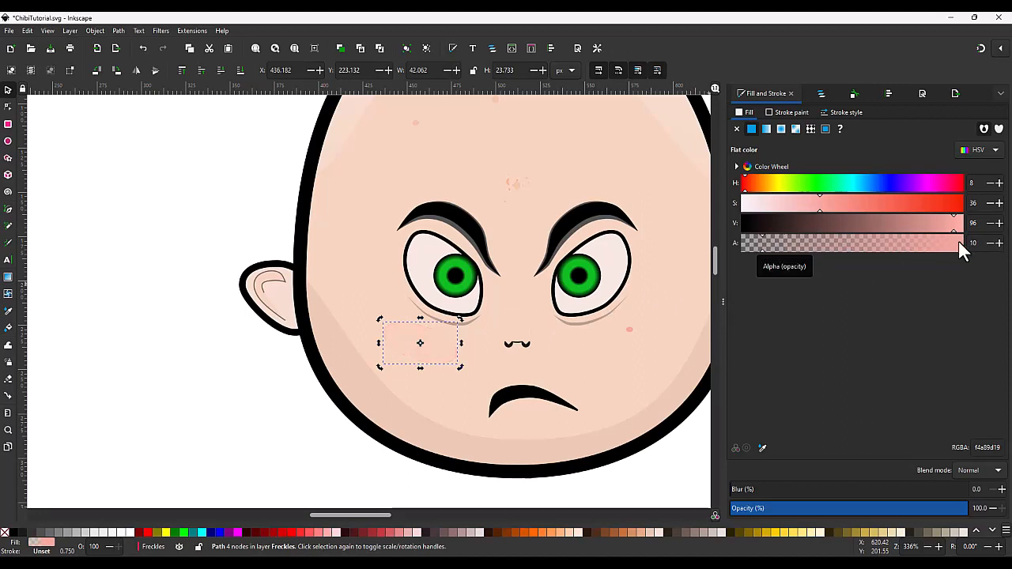
{"action": "left_click", "coordinate": [583, 489]}
{"action": "scroll", "coordinate": [487, 380], "scroll_direction": "down", "scroll_amount": 2}
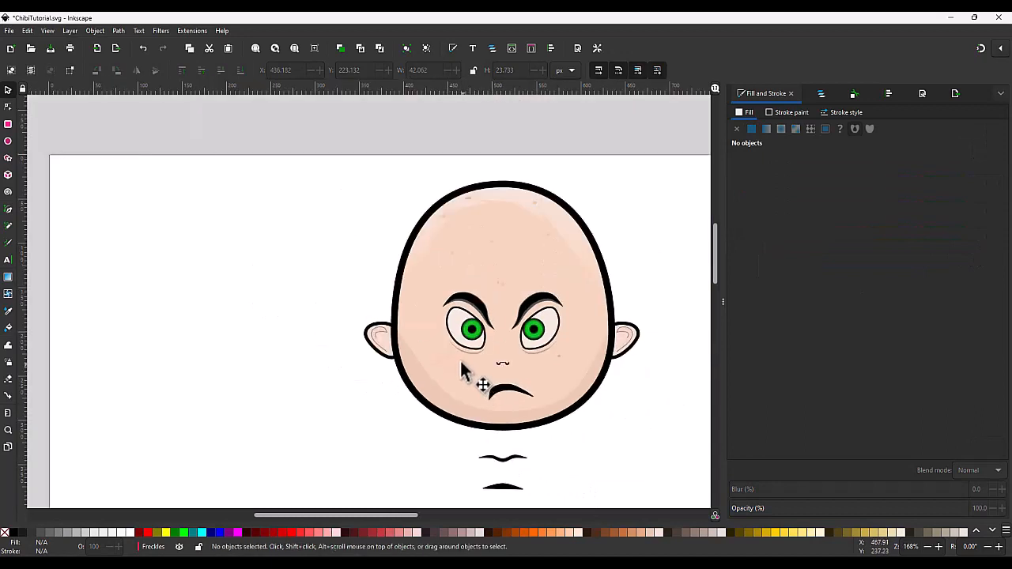
{"action": "left_click", "coordinate": [467, 367]}
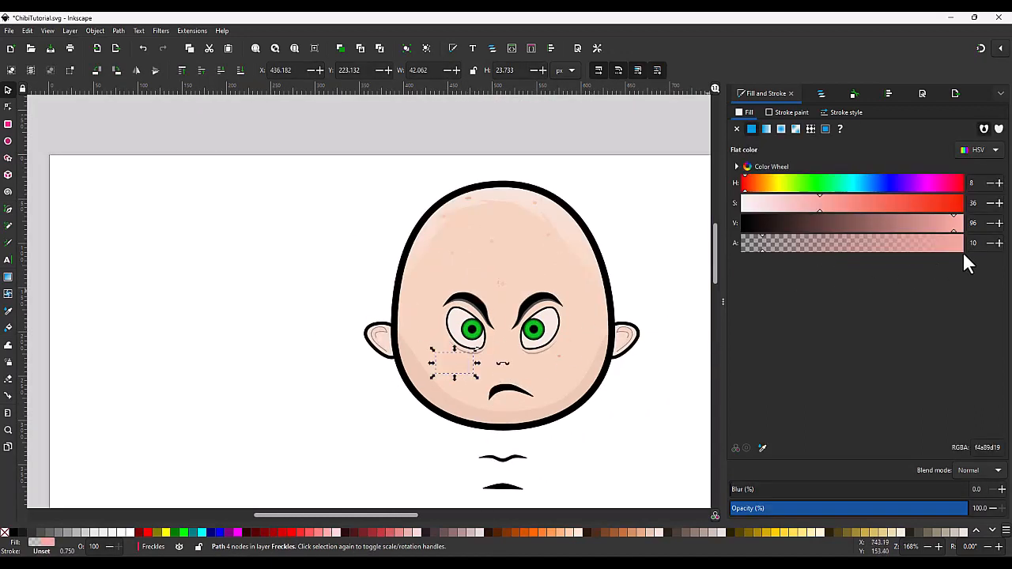
{"action": "left_click", "coordinate": [999, 244]}
{"action": "left_click", "coordinate": [622, 424]}
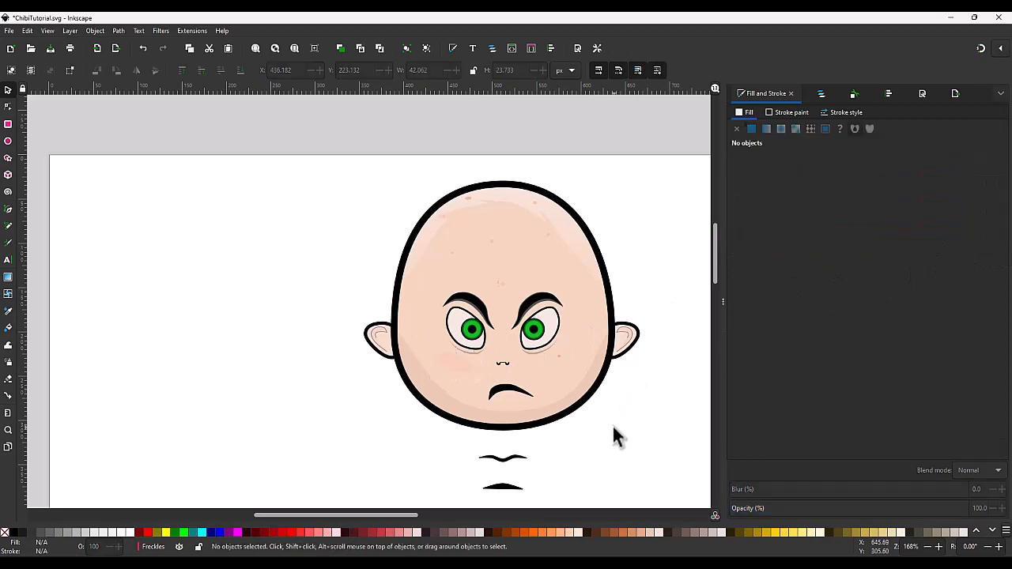
Place a copy of the faint cheek ellipse at the same height on the cheek below the right-hand eye
{"action": "left_click", "coordinate": [461, 371], "text": "ctrl"}
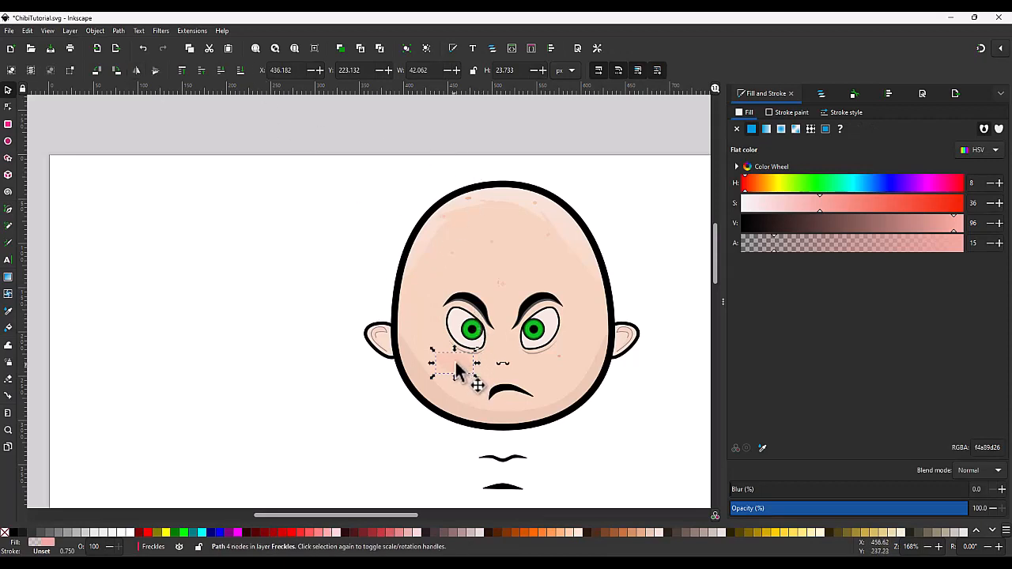
{"action": "left_click_drag", "start_coordinate": [465, 360], "coordinate": [558, 355]}
{"action": "left_click", "coordinate": [655, 396]}
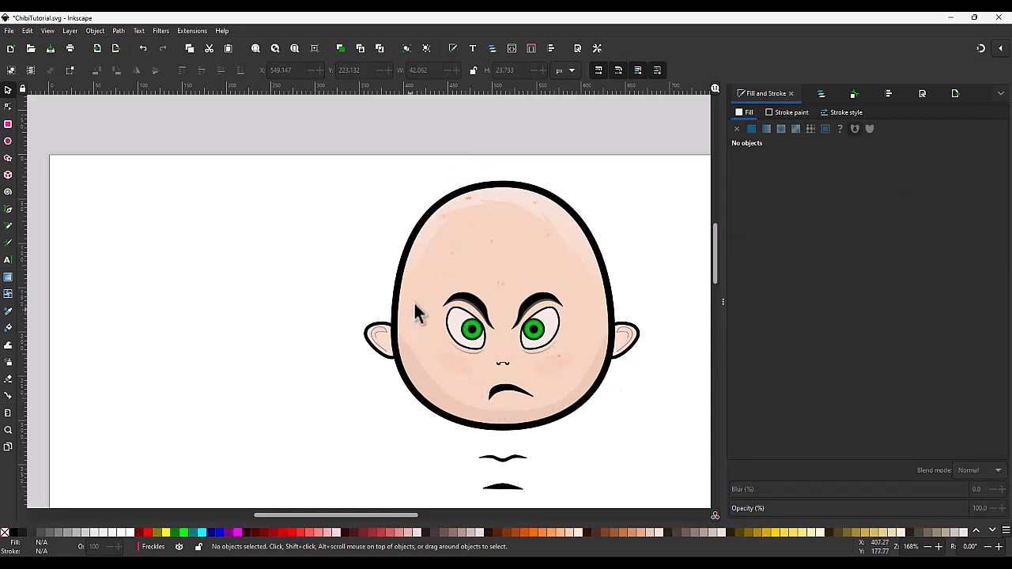
Shift the fill of both cheek ellipses toward orange, with HSV hue about 26 and saturation about 38
{"action": "key", "text": "ctrl+a"}
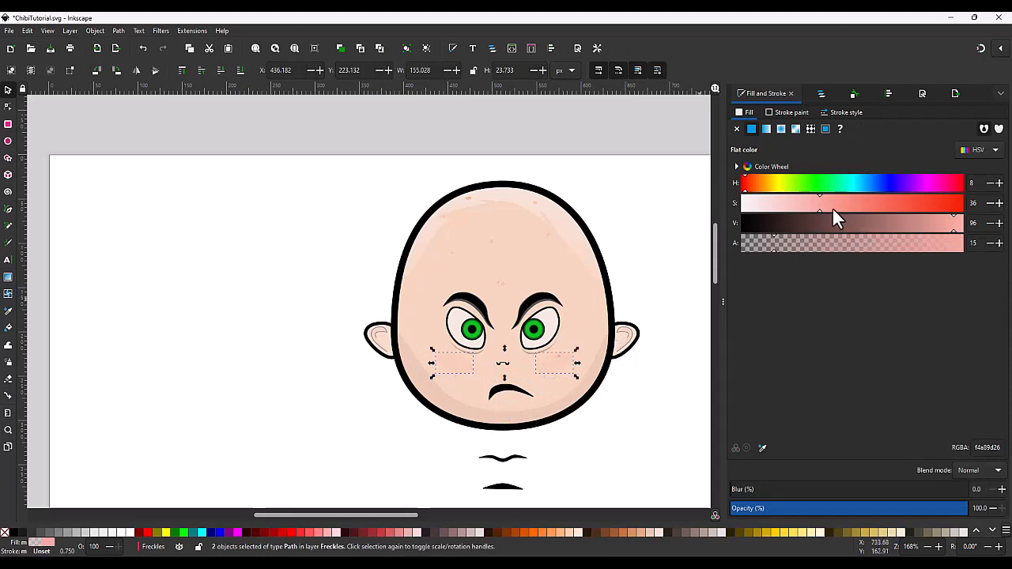
{"action": "left_click_drag", "start_coordinate": [755, 186], "coordinate": [757, 187]}
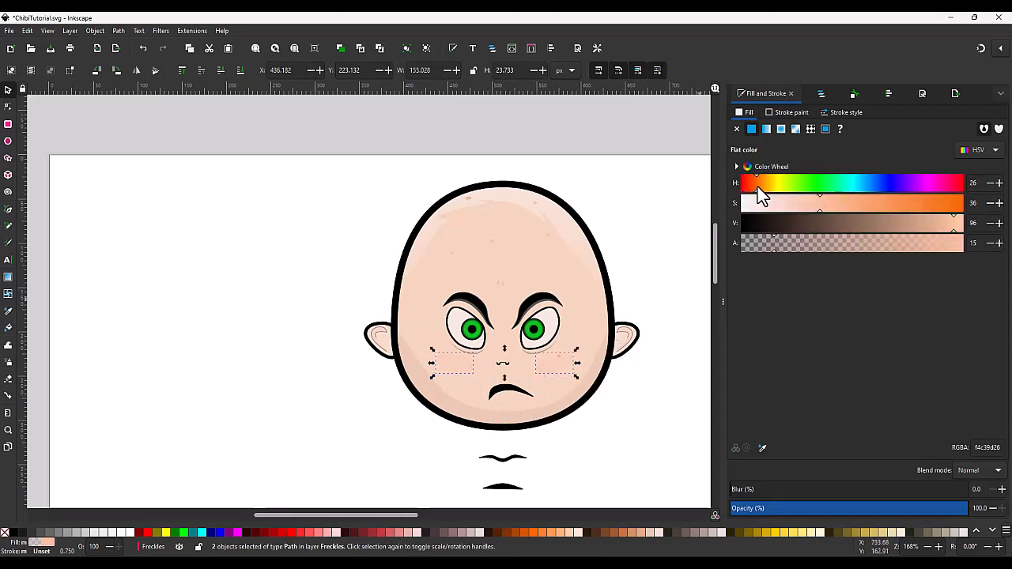
{"action": "left_click", "coordinate": [826, 206]}
{"action": "left_click", "coordinate": [652, 356]}
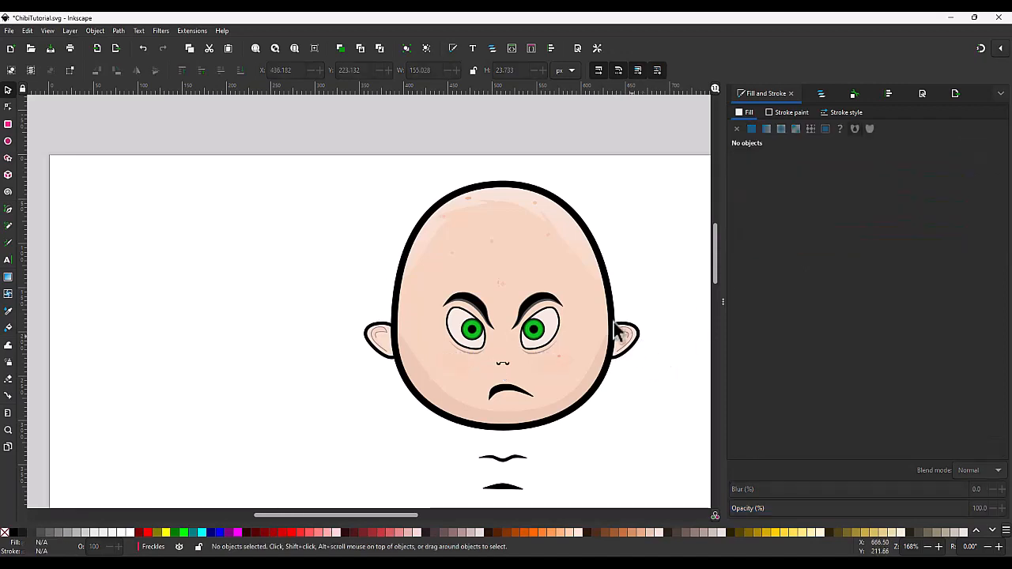
Place a copy of the left-hand cheek ellipse on the left-hand temple above the ear, with its fill alpha at 45
{"action": "left_click", "coordinate": [457, 372]}
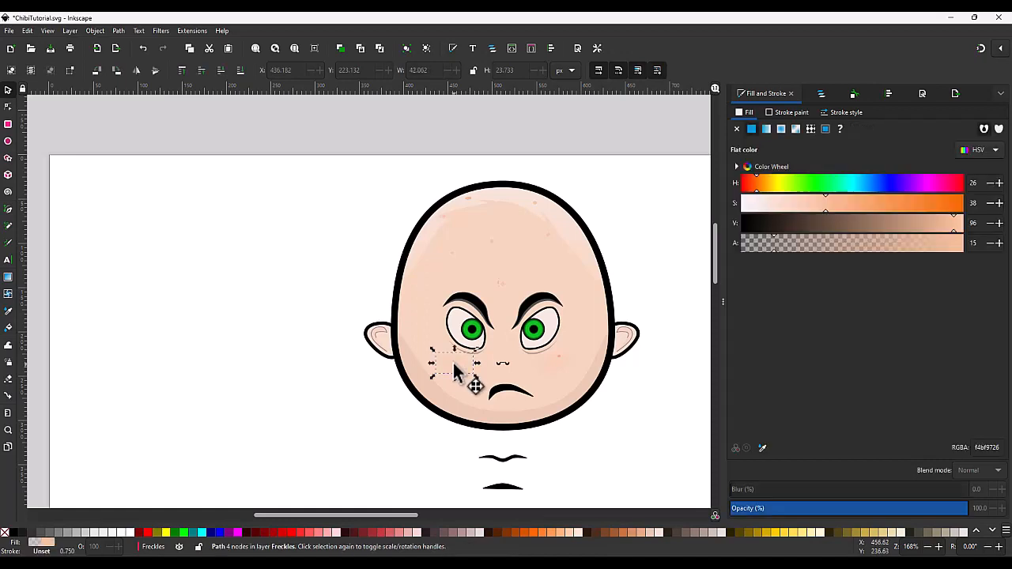
{"action": "key", "text": "ctrl"}
{"action": "left_click_drag", "start_coordinate": [463, 376], "coordinate": [422, 300]}
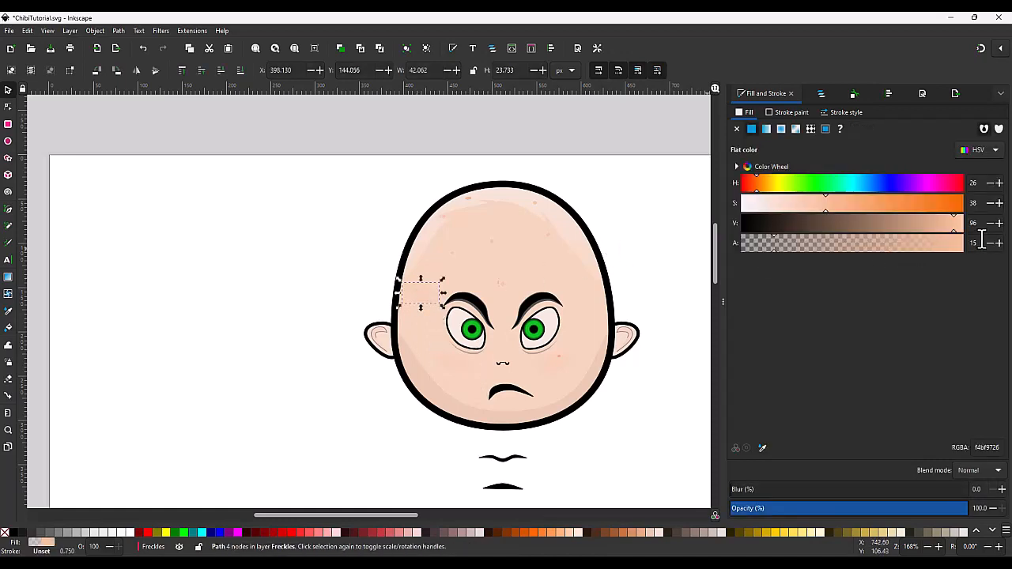
{"action": "left_click_drag", "start_coordinate": [981, 241], "coordinate": [960, 243]}
Rotate the temple ellipse until it stands nearly upright along the head outline, and move it slightly upward
{"action": "left_click", "coordinate": [426, 302]}
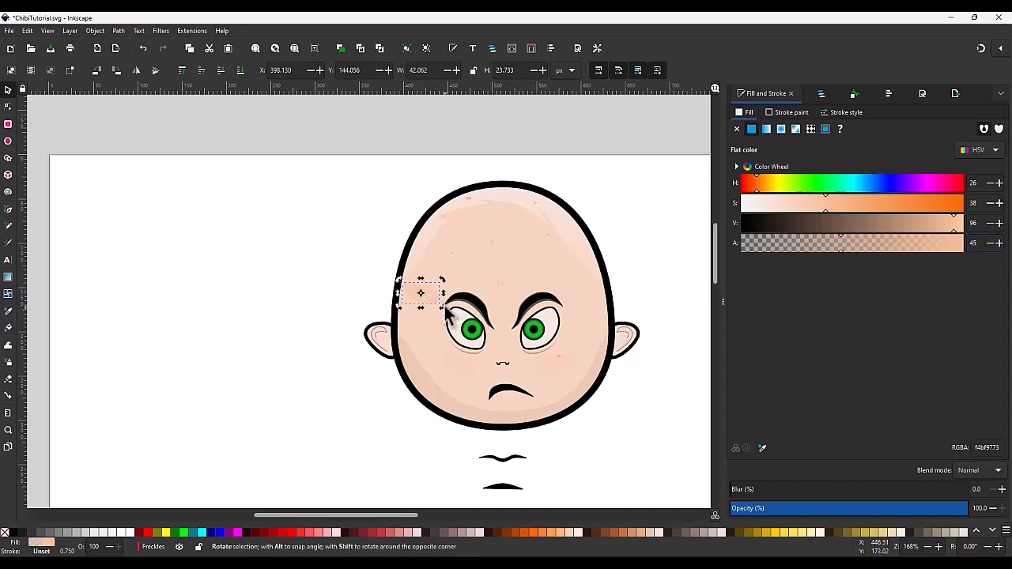
{"action": "left_click_drag", "start_coordinate": [443, 309], "coordinate": [411, 305]}
{"action": "scroll", "coordinate": [413, 303], "scroll_direction": "up", "scroll_amount": 3}
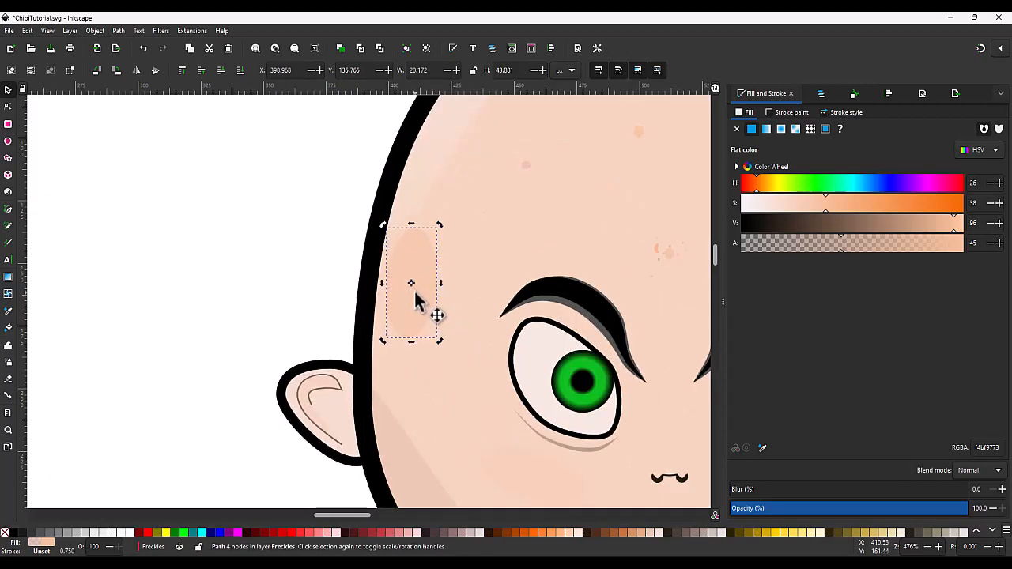
{"action": "left_click_drag", "start_coordinate": [383, 341], "coordinate": [384, 340]}
{"action": "left_click_drag", "start_coordinate": [409, 298], "coordinate": [405, 290]}
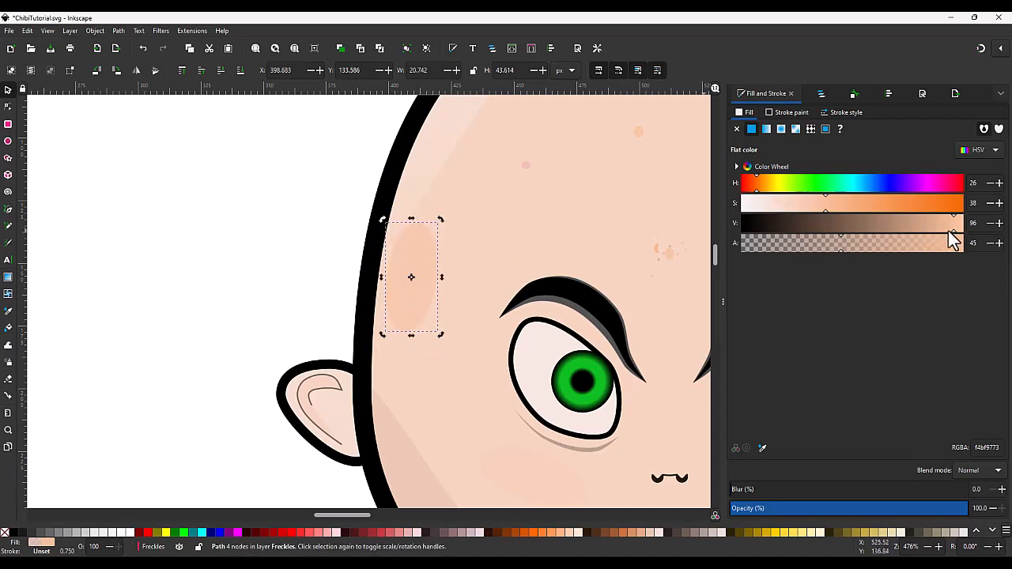
Darken the temple ellipse's fill to an HSV value of about 47 and reduce its alpha to about 11
{"action": "left_click_drag", "start_coordinate": [948, 230], "coordinate": [822, 249]}
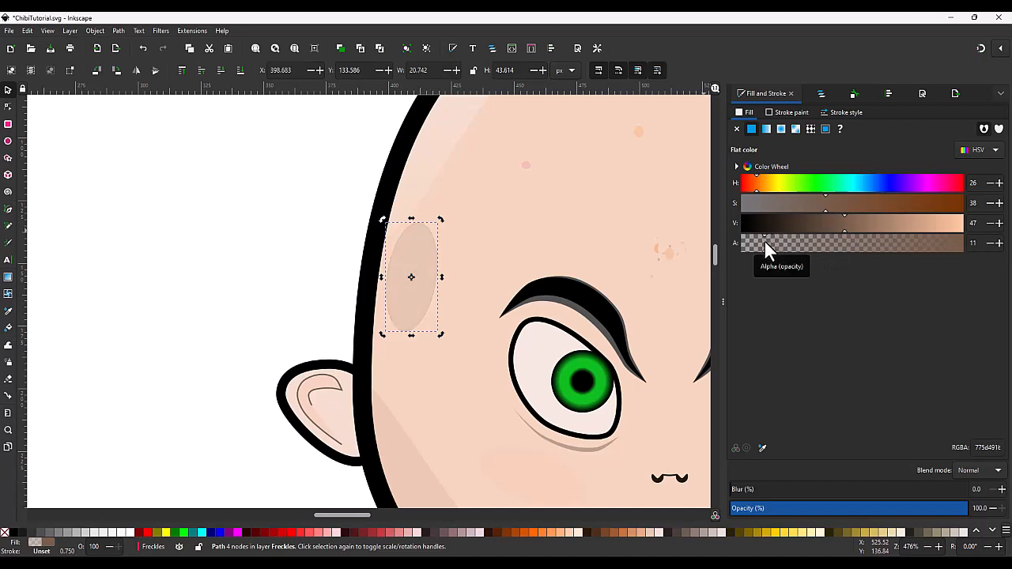
{"action": "scroll", "coordinate": [503, 306], "scroll_direction": "down", "scroll_amount": 4}
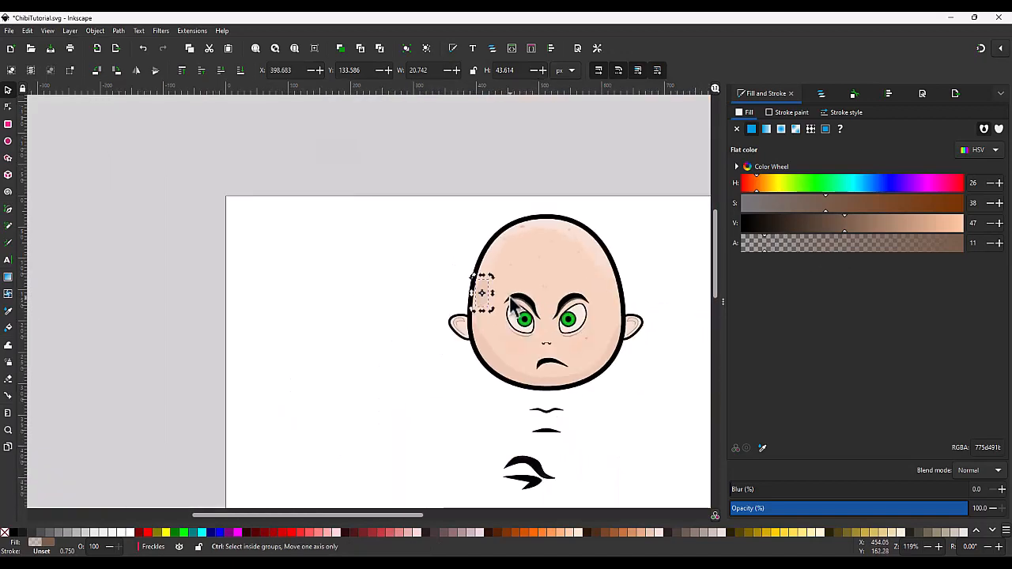
{"action": "left_click", "coordinate": [670, 264]}
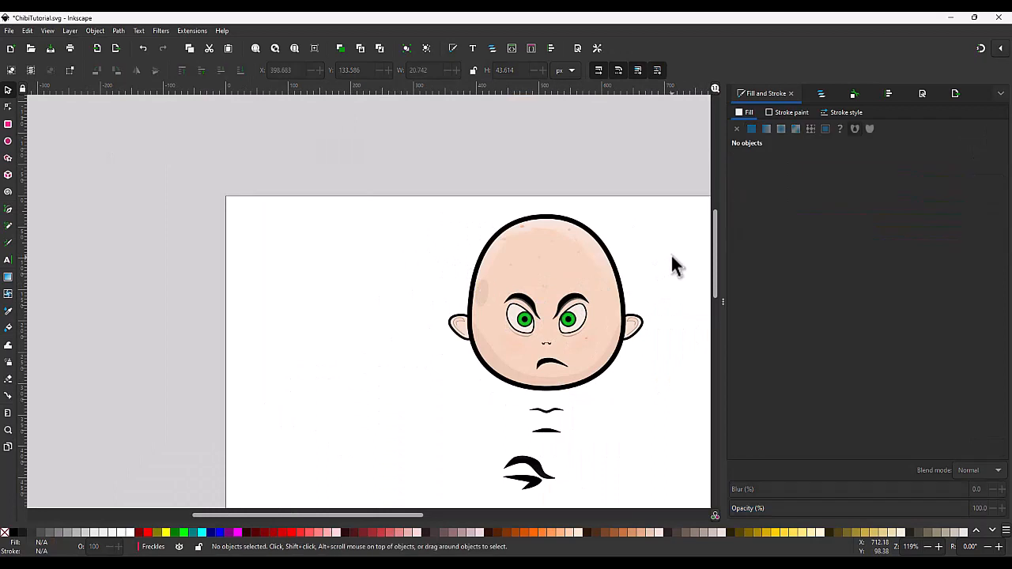
Place a horizontally mirrored copy of the temple shadow ellipse at the same height on the right-hand temple
{"action": "left_click", "coordinate": [478, 290]}
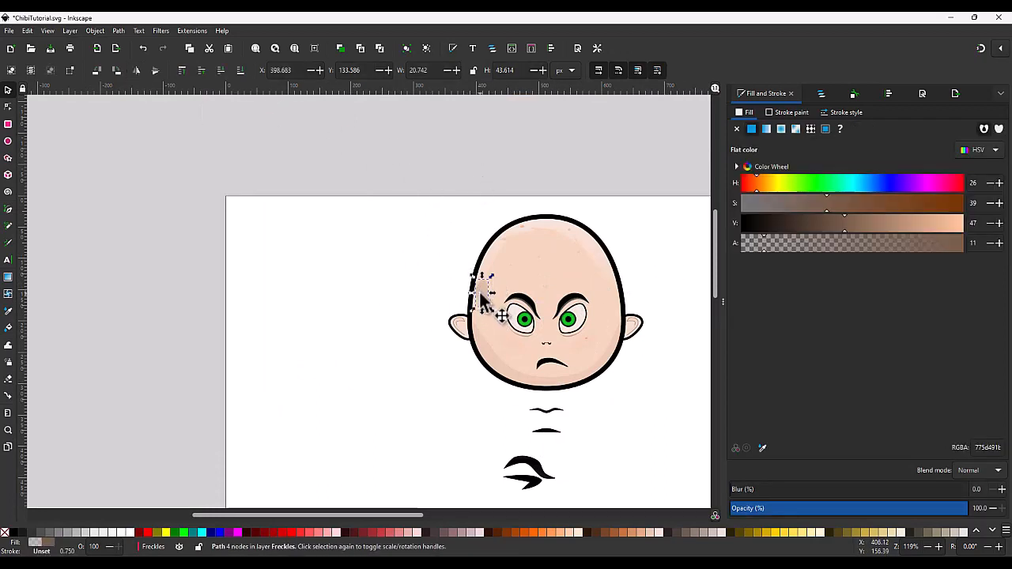
{"action": "left_click_drag", "start_coordinate": [484, 291], "coordinate": [622, 310]}
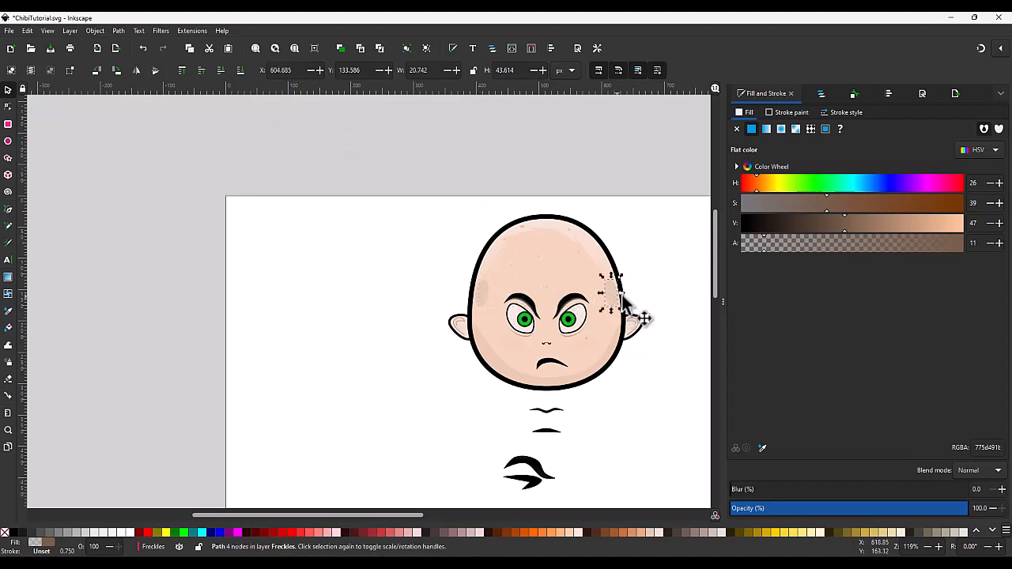
{"action": "scroll", "coordinate": [622, 310], "scroll_direction": "up", "scroll_amount": 2}
{"action": "key", "text": "Escape"}
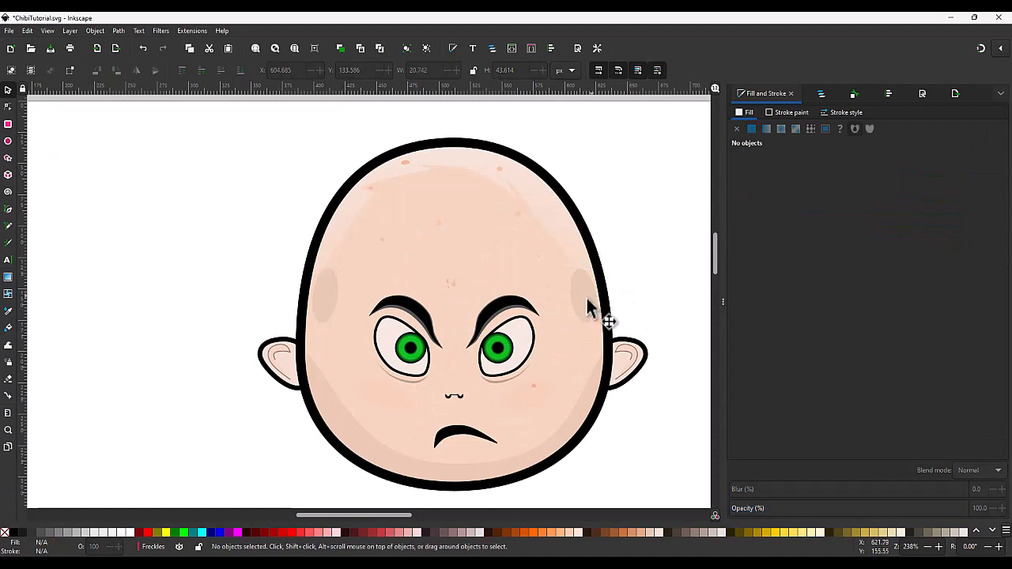
Narrow both temple ellipses by moving each one's inner side node about 3 px toward the head outline
{"action": "double_click", "coordinate": [580, 300]}
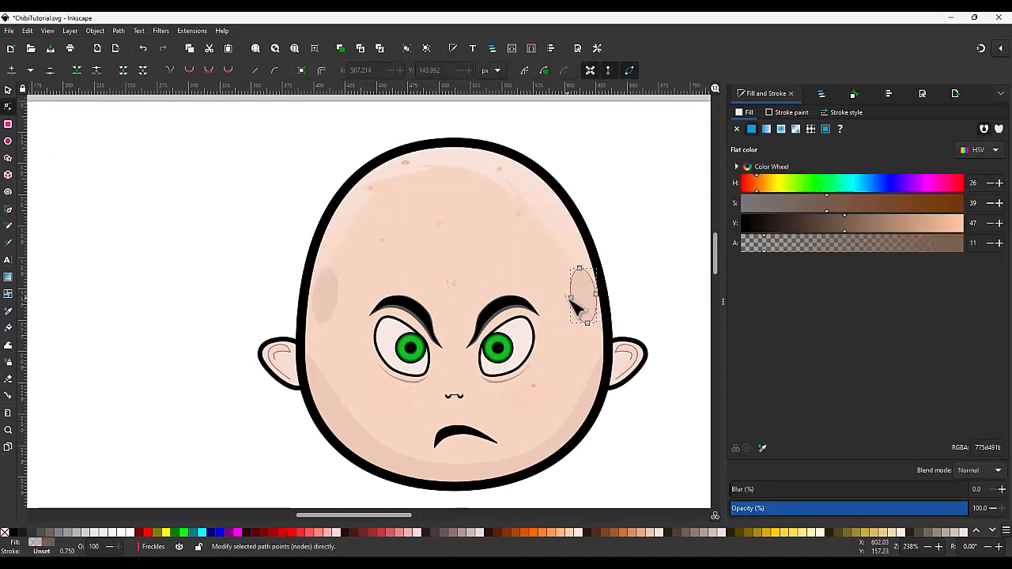
{"action": "left_click_drag", "start_coordinate": [572, 298], "coordinate": [576, 298]}
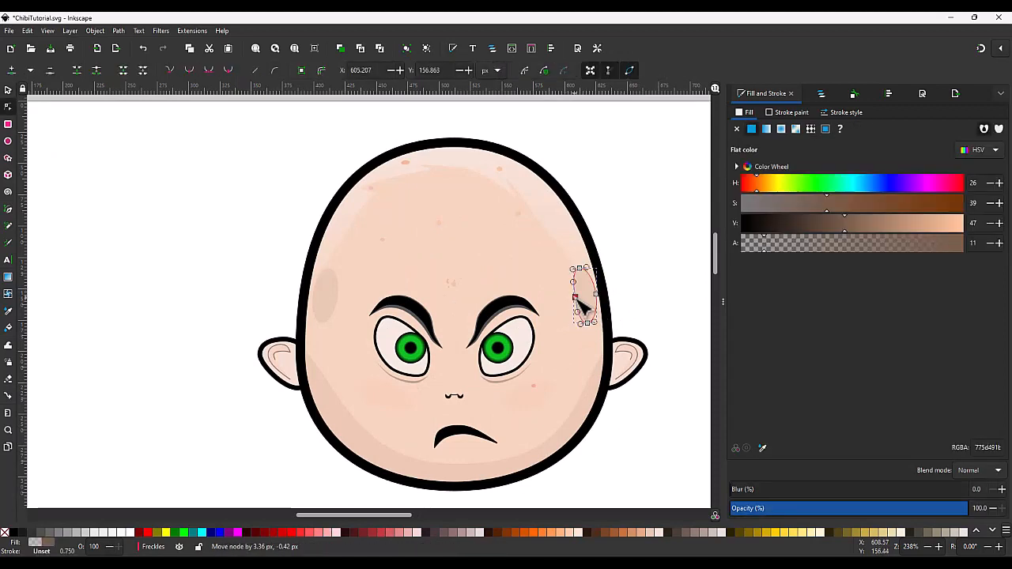
{"action": "left_click", "coordinate": [329, 295]}
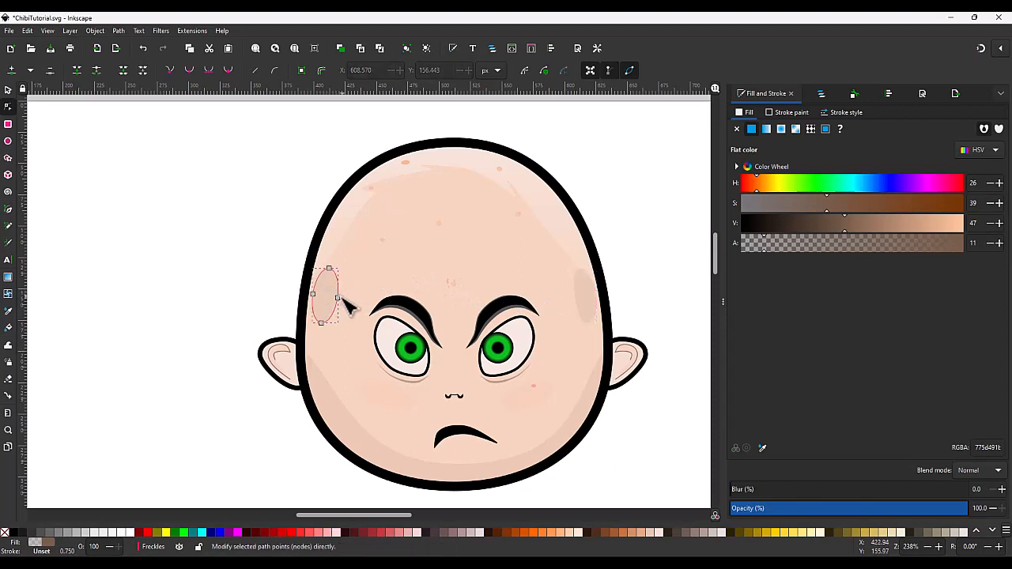
{"action": "left_click_drag", "start_coordinate": [338, 299], "coordinate": [333, 296]}
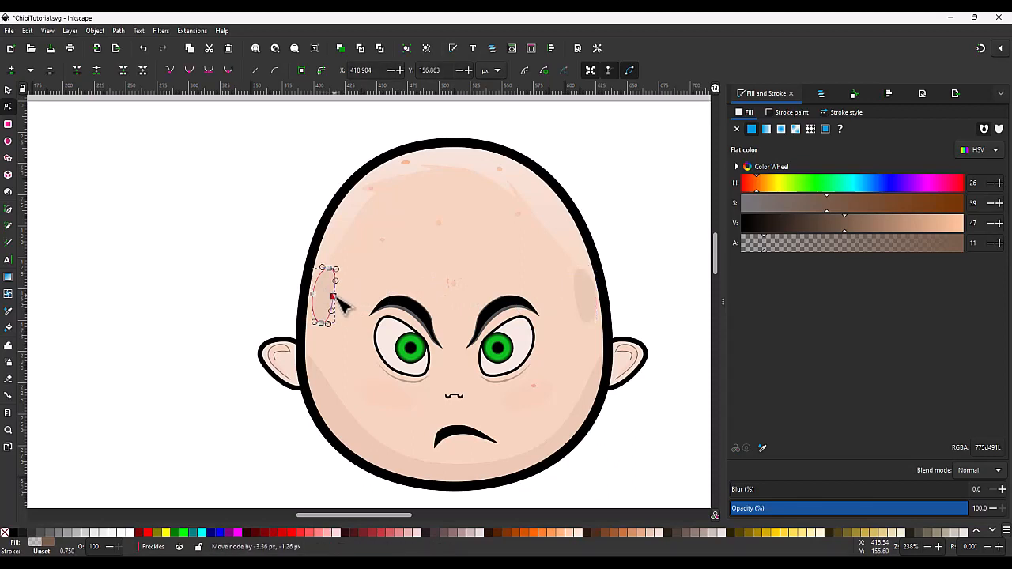
{"action": "left_click", "coordinate": [268, 270]}
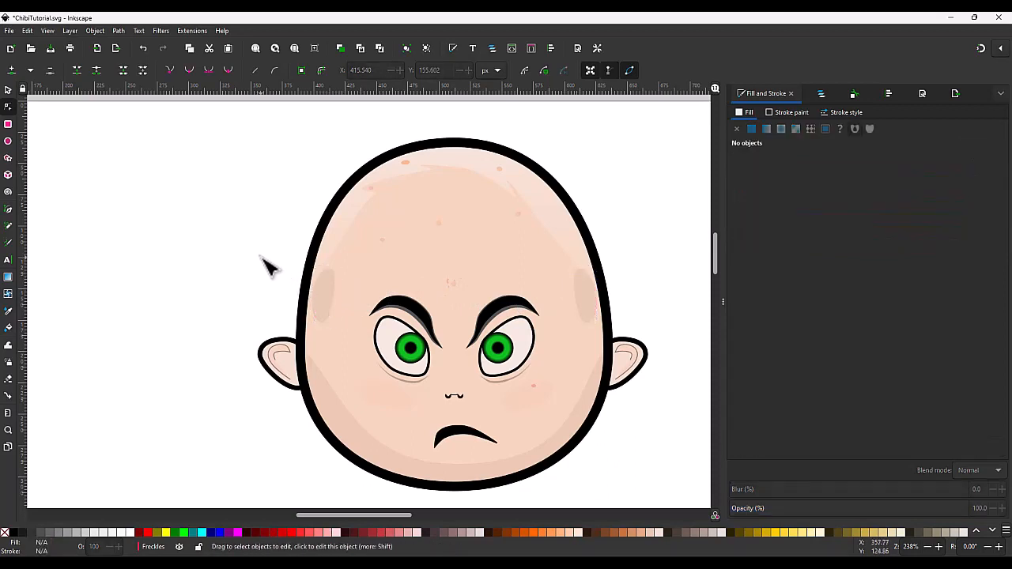
Save the ChibiTutorial.svg document
{"action": "scroll", "coordinate": [268, 269], "scroll_direction": "down", "scroll_amount": 2}
{"action": "scroll", "coordinate": [269, 275], "scroll_direction": "up", "scroll_amount": 1}
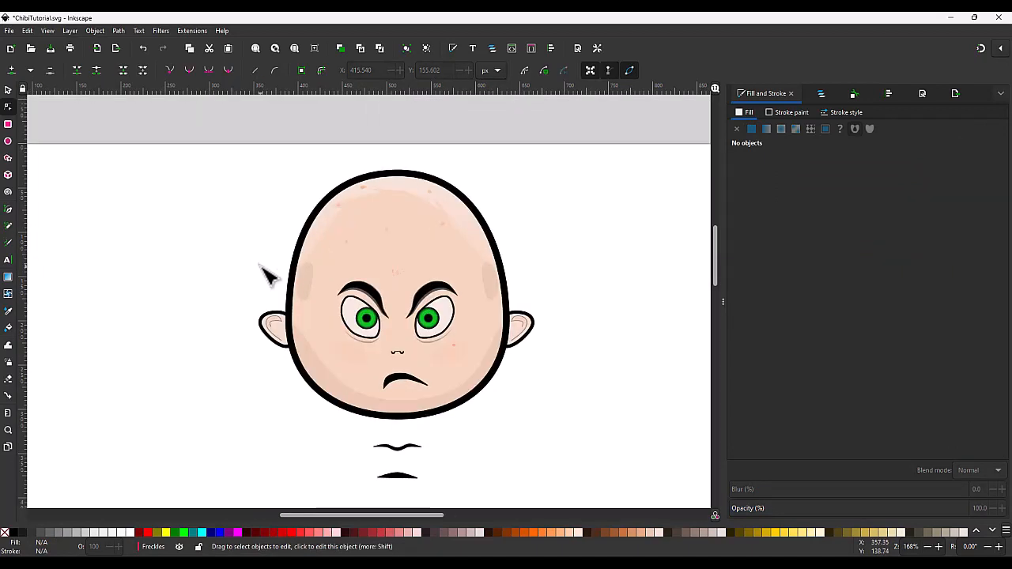
{"action": "key", "text": "ctrl+s"}
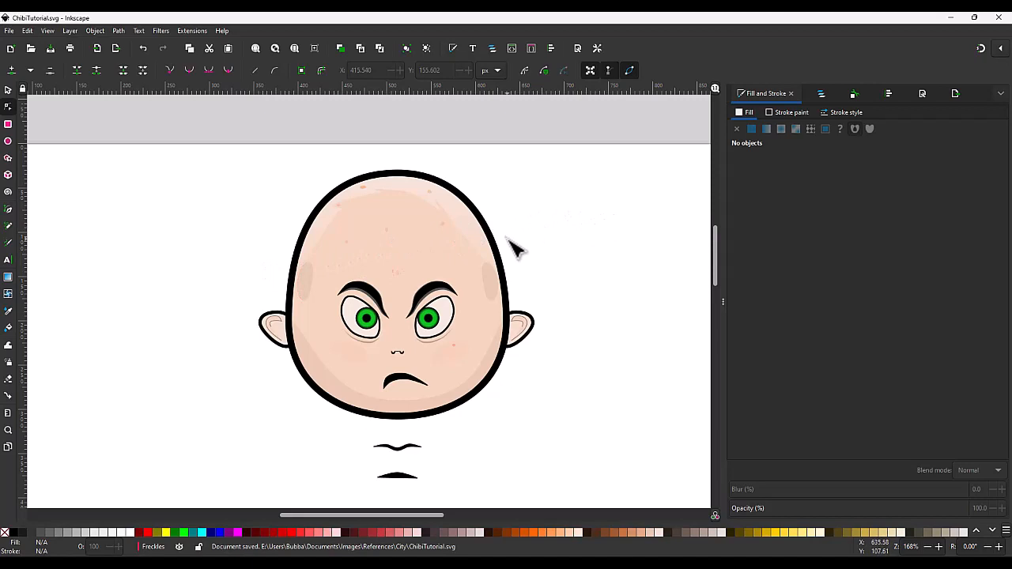
{"action": "scroll", "coordinate": [411, 230], "scroll_direction": "down", "scroll_amount": 4}
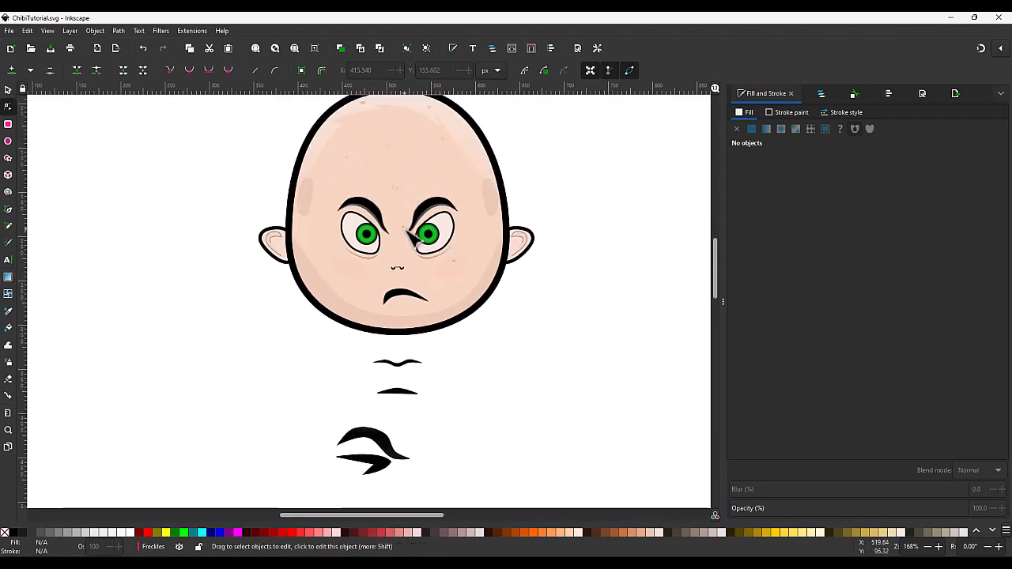
{"action": "scroll", "coordinate": [410, 236], "scroll_direction": "up", "scroll_amount": 2}
{"action": "scroll", "coordinate": [403, 228], "scroll_direction": "up", "scroll_amount": 2}
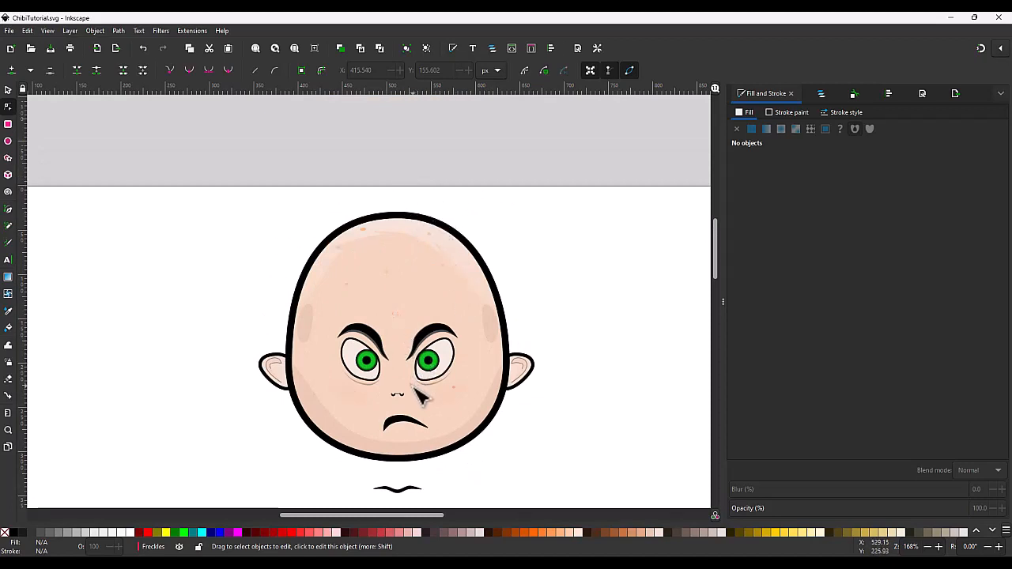
{"action": "scroll", "coordinate": [404, 399], "scroll_direction": "down", "scroll_amount": 1}
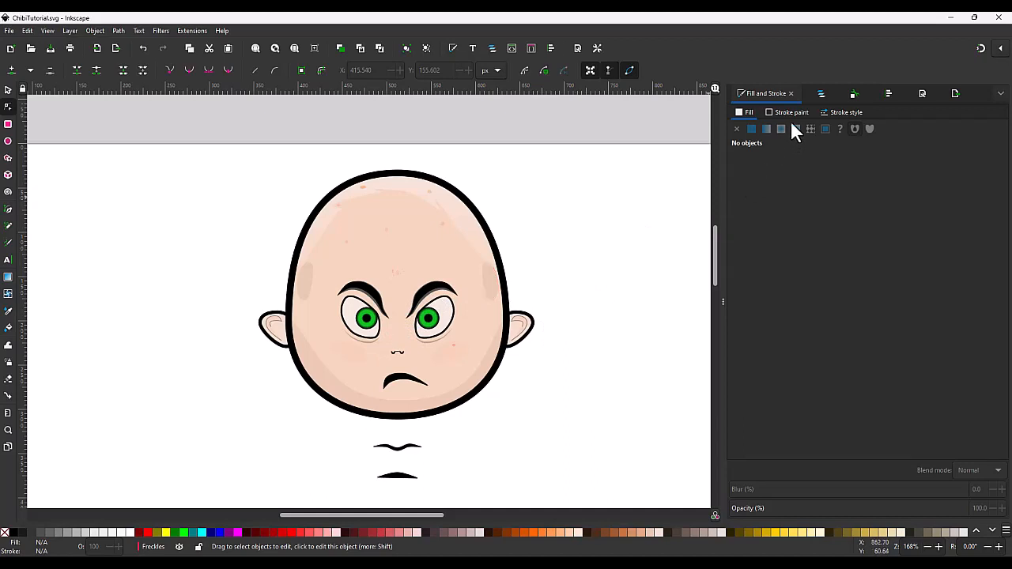
Lock the Freckles layer
{"action": "left_click", "coordinate": [822, 94]}
{"action": "left_click", "coordinate": [733, 129]}
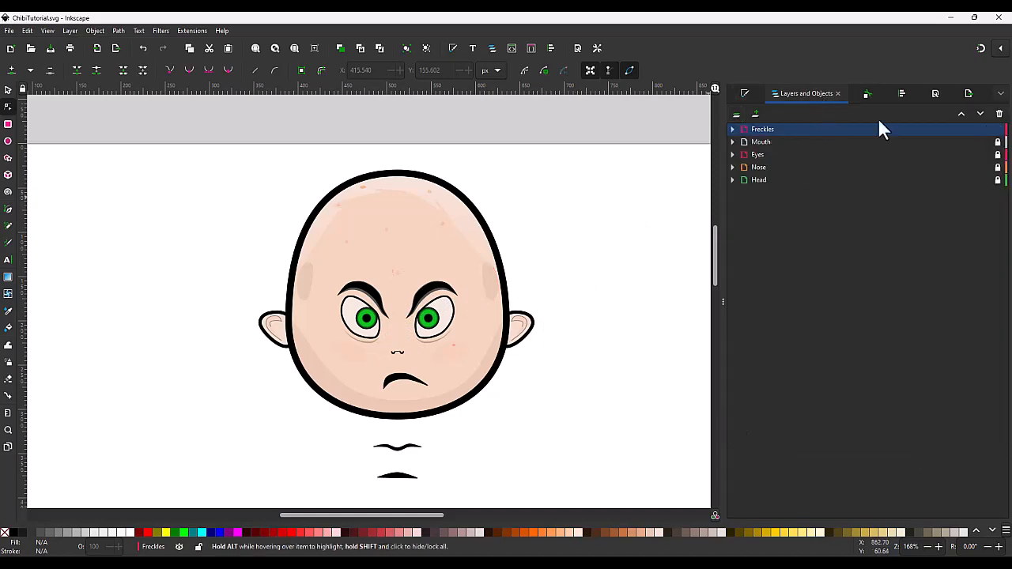
{"action": "left_click", "coordinate": [998, 129]}
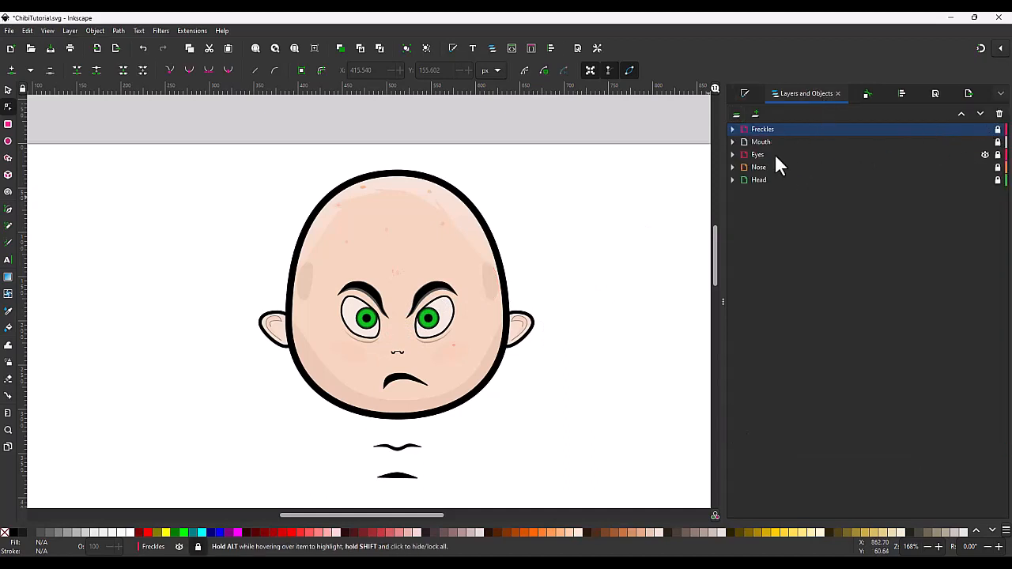
Duplicate the Eyes layer and rename the original layer Eyes0
{"action": "left_click", "coordinate": [775, 156]}
{"action": "key", "text": "ctrl+d"}
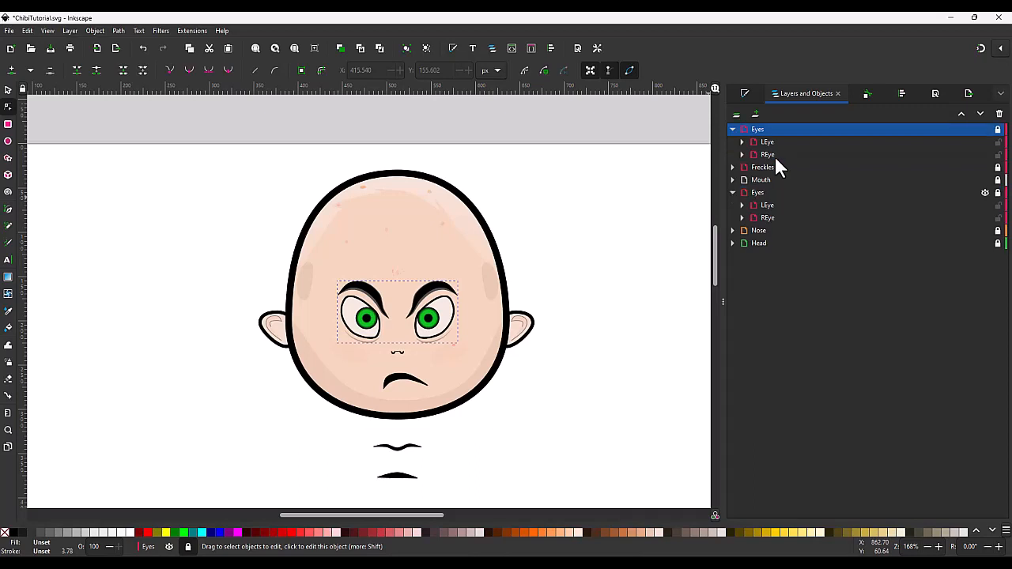
{"action": "double_click", "coordinate": [772, 193]}
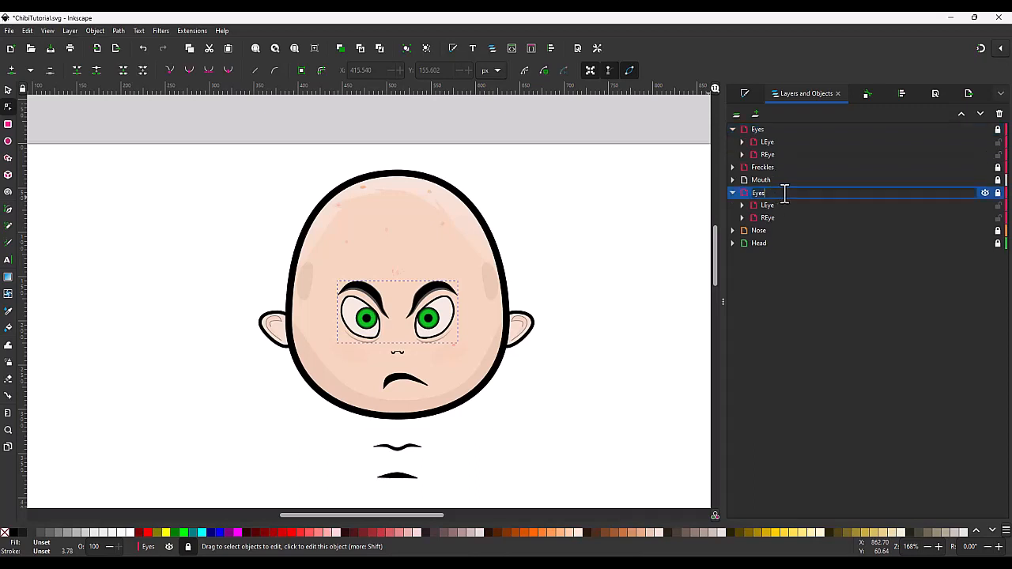
{"action": "key", "text": "Return"}
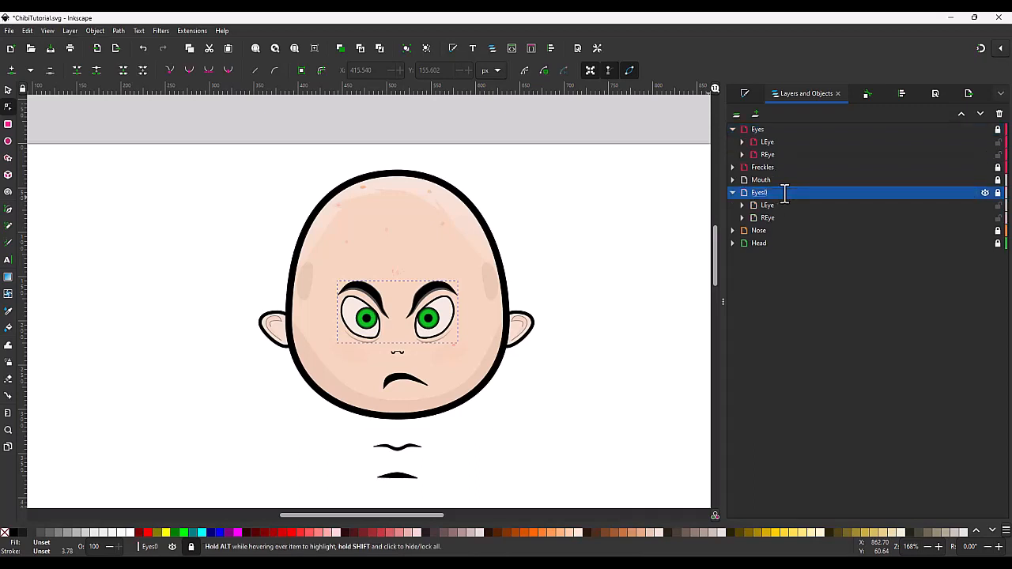
{"action": "left_click", "coordinate": [732, 193]}
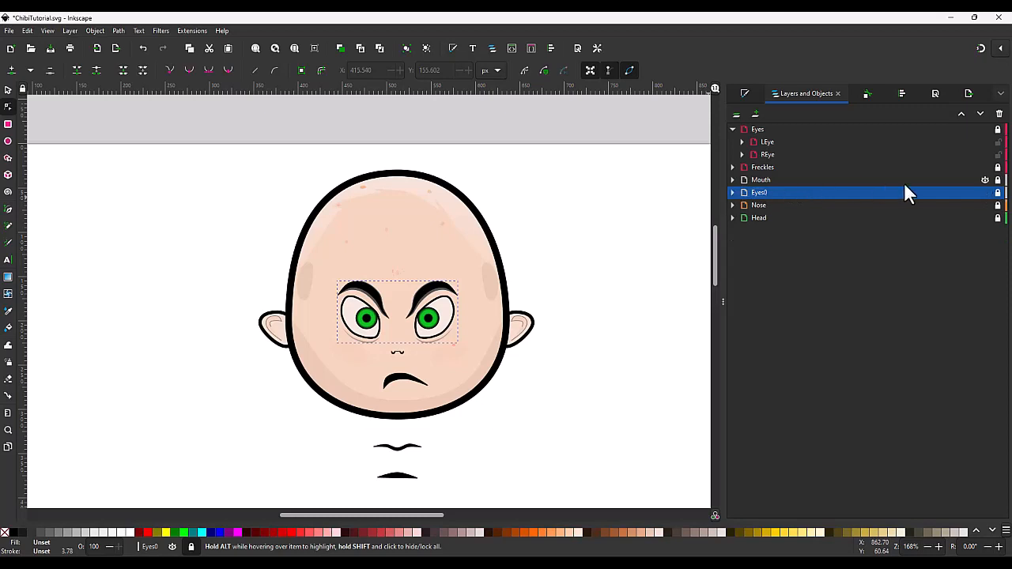
Hide the Eyes0 layer, then rename the duplicated eye layer Eyes1 and unlock it
{"action": "left_click", "coordinate": [984, 193]}
{"action": "left_click", "coordinate": [788, 129]}
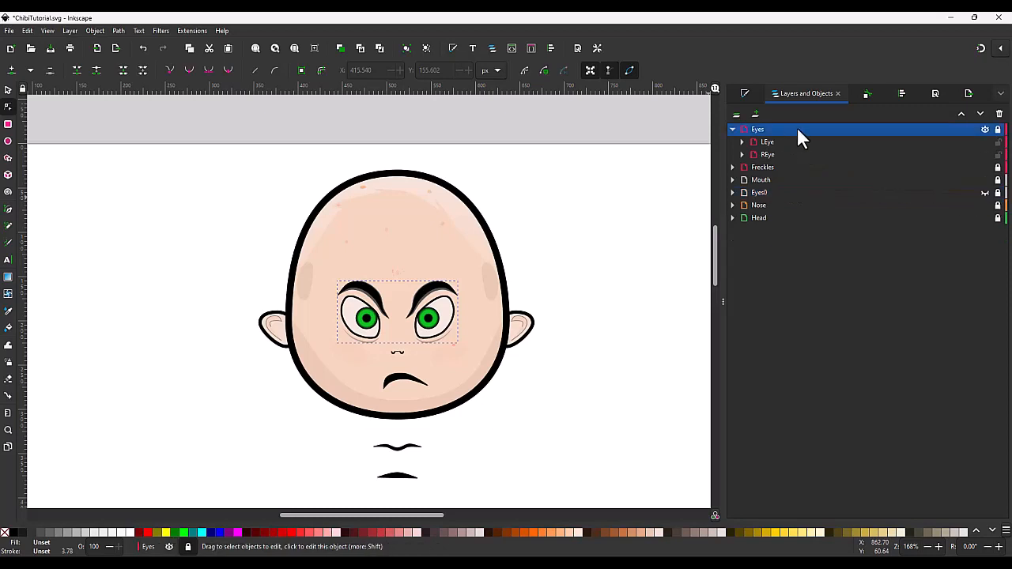
{"action": "left_click", "coordinate": [796, 129]}
{"action": "key", "text": "Return"}
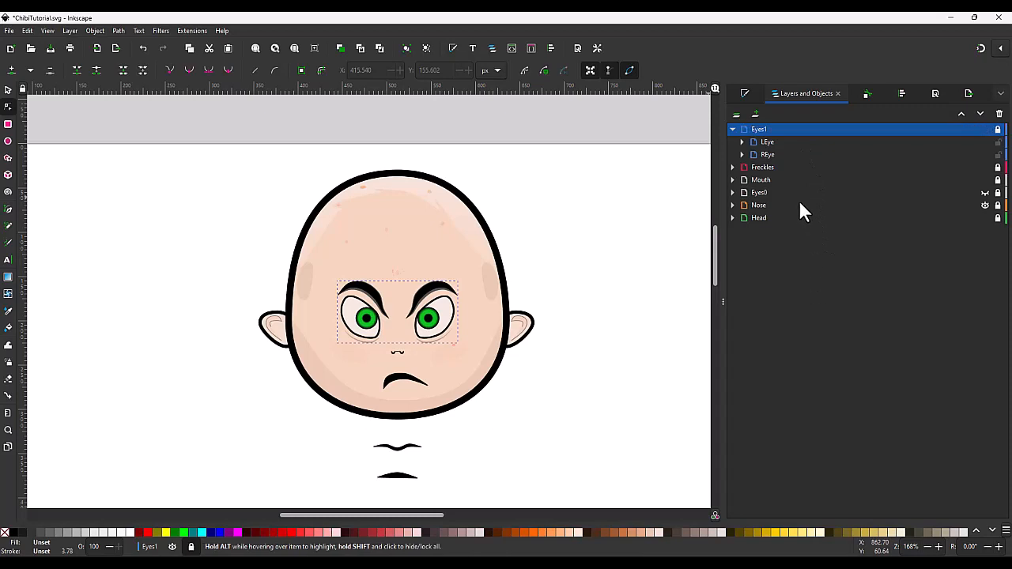
{"action": "left_click", "coordinate": [998, 130]}
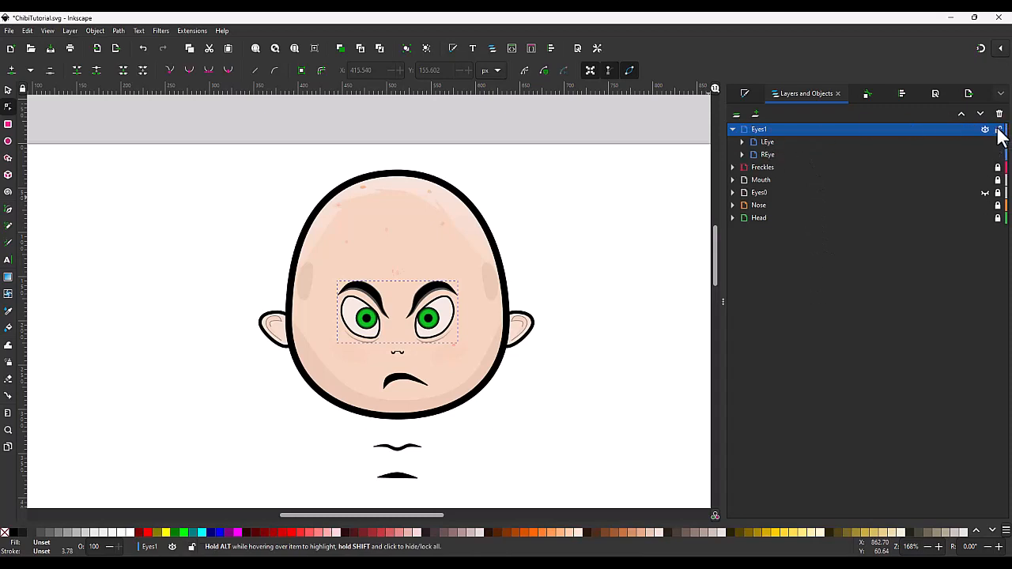
Reshape the LEye outline in Eyes1 by pulling its upper outer node outward and down, lowering the lower node slightly and adjusting the outer curve handles
{"action": "left_click", "coordinate": [741, 145]}
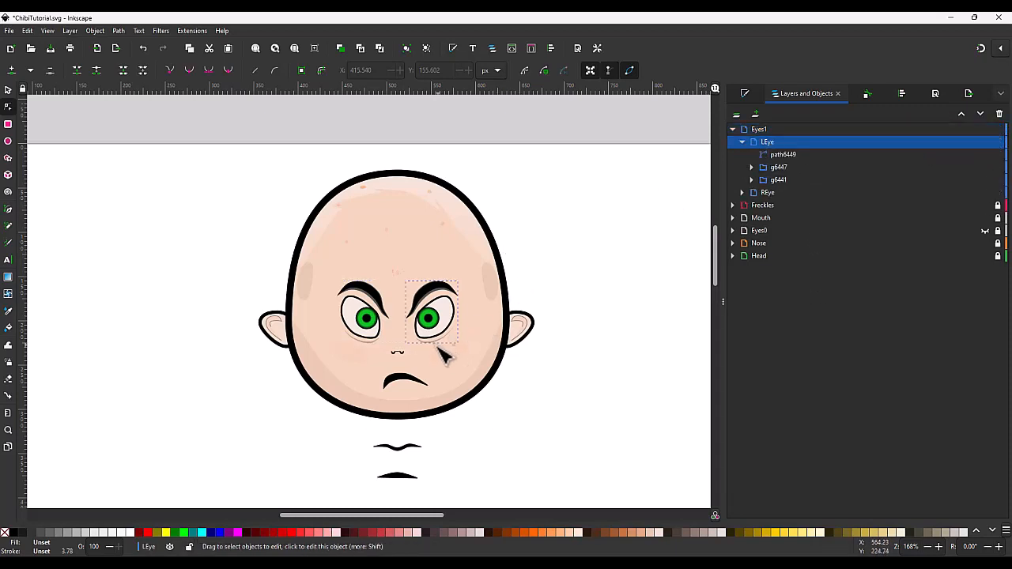
{"action": "scroll", "coordinate": [444, 340], "scroll_direction": "up", "scroll_amount": 3}
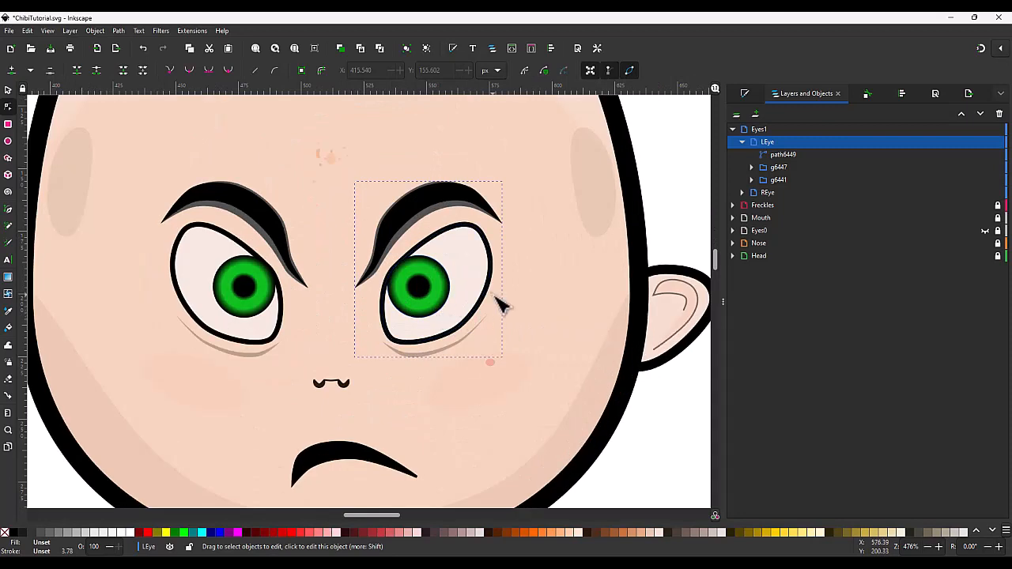
{"action": "left_click", "coordinate": [490, 277]}
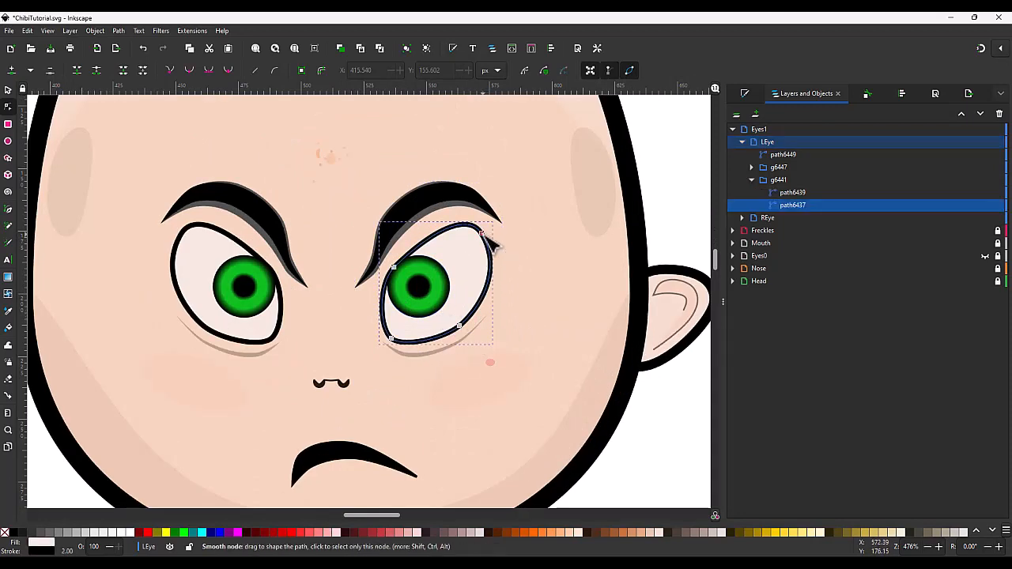
{"action": "left_click_drag", "start_coordinate": [489, 239], "coordinate": [500, 262]}
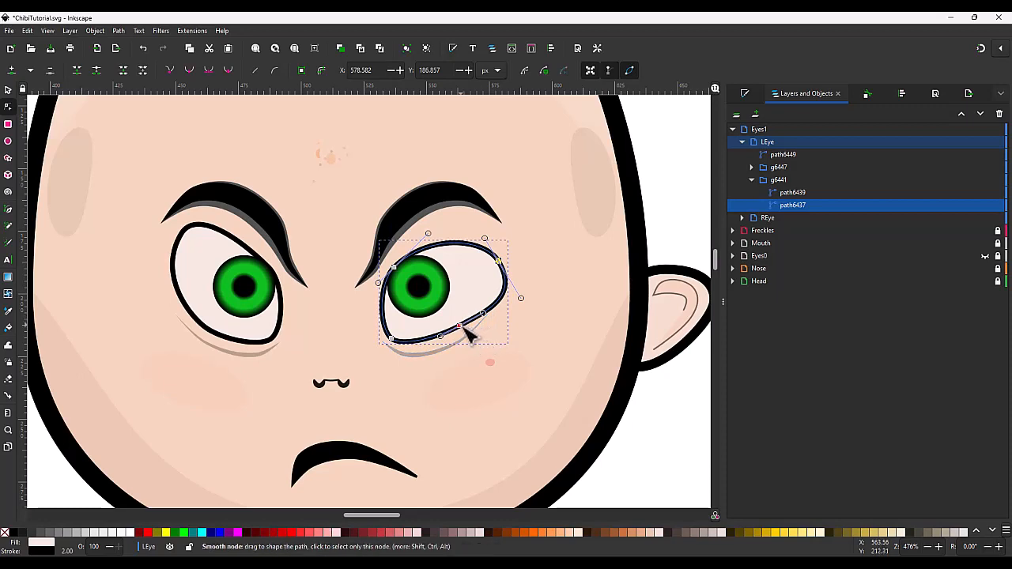
{"action": "left_click_drag", "start_coordinate": [462, 328], "coordinate": [460, 333]}
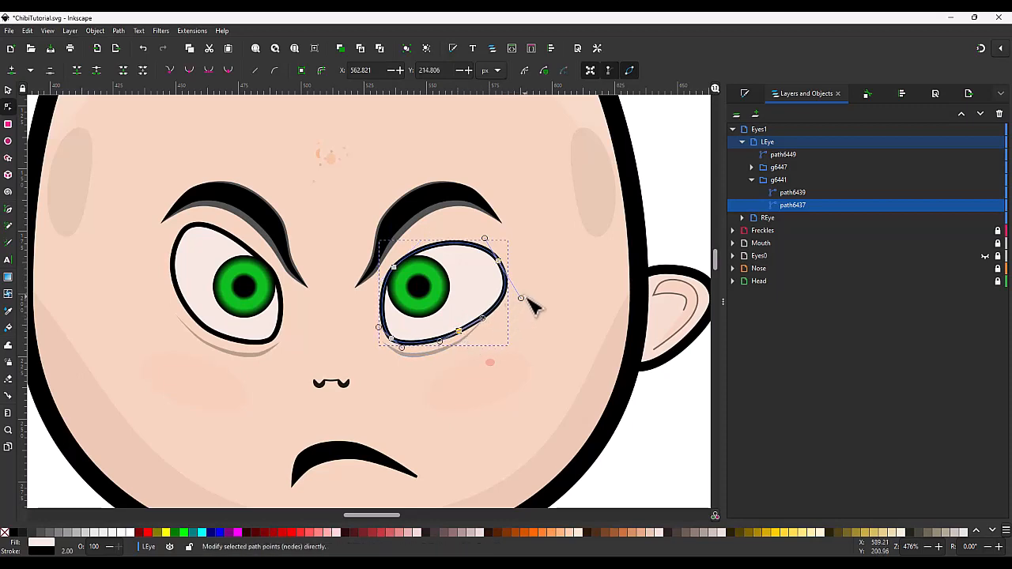
{"action": "mouse_move", "coordinate": [522, 300]}
{"action": "left_mouse_down"}
{"action": "mouse_move", "coordinate": [515, 292]}
{"action": "mouse_move", "coordinate": [524, 312]}
{"action": "left_mouse_up"}
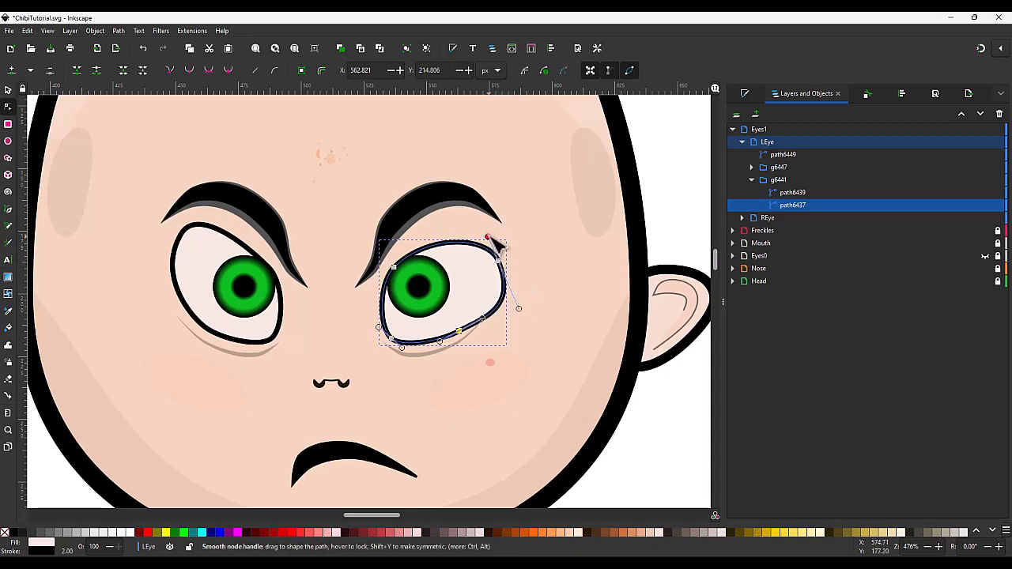
{"action": "left_click_drag", "start_coordinate": [488, 237], "coordinate": [488, 227]}
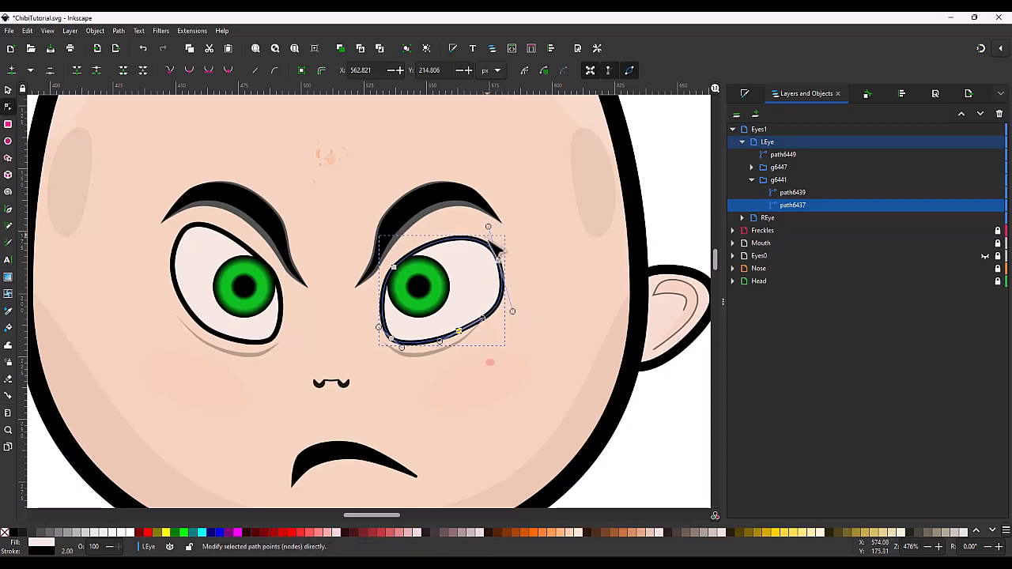
Stretch the shadow line under the LEye by moving its three outer nodes about 7.6 px toward the ear
{"action": "key", "text": "s"}
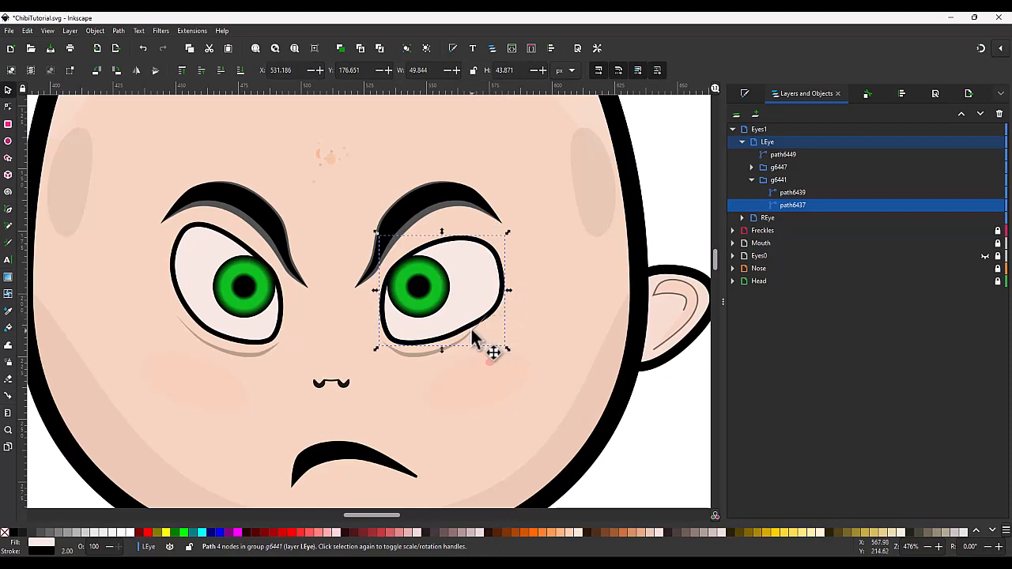
{"action": "left_click", "coordinate": [491, 352]}
{"action": "key", "text": "n"}
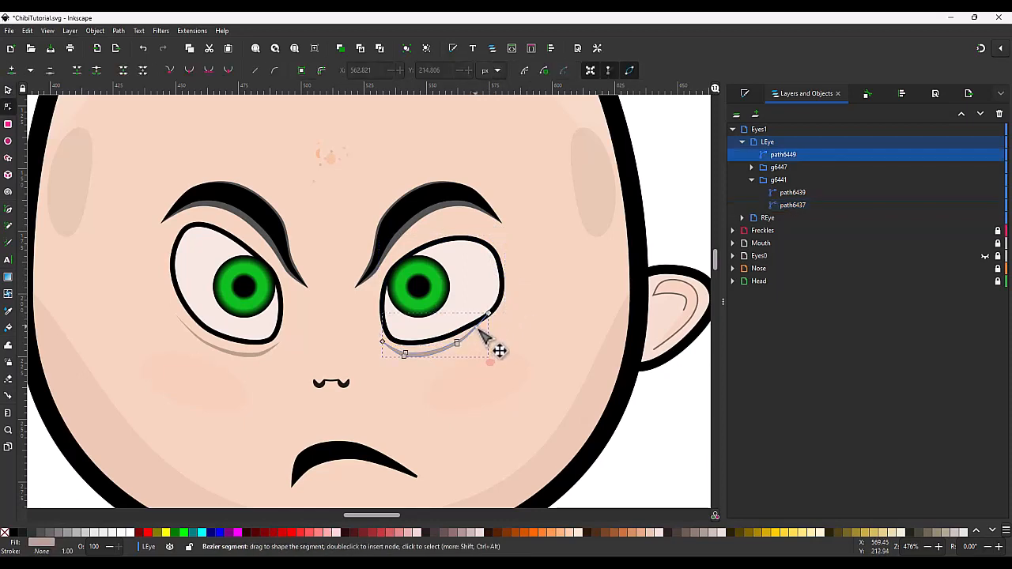
{"action": "left_click_drag", "start_coordinate": [524, 372], "coordinate": [448, 300]}
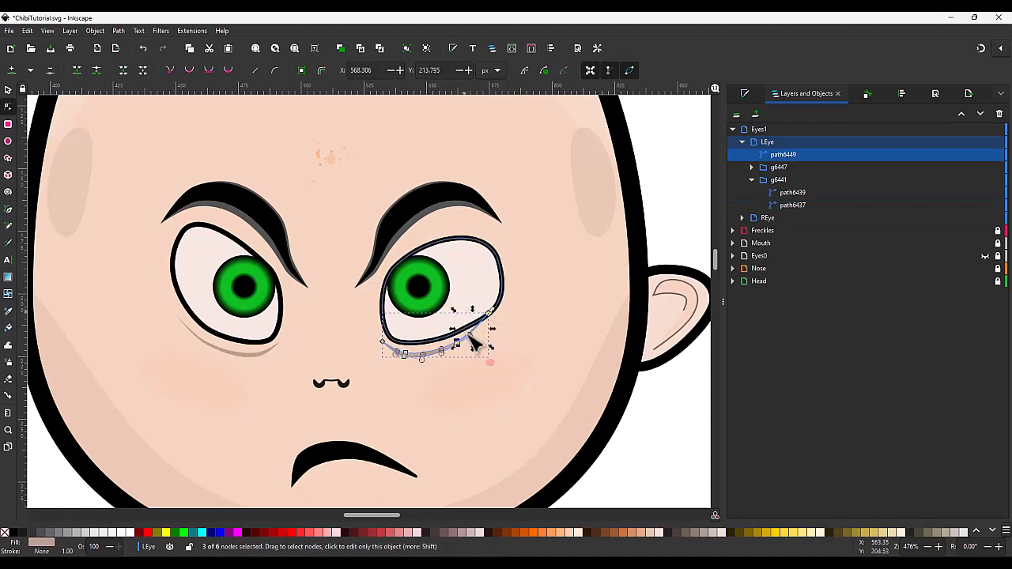
{"action": "left_click_drag", "start_coordinate": [457, 343], "coordinate": [483, 350]}
{"action": "key", "text": "Escape"}
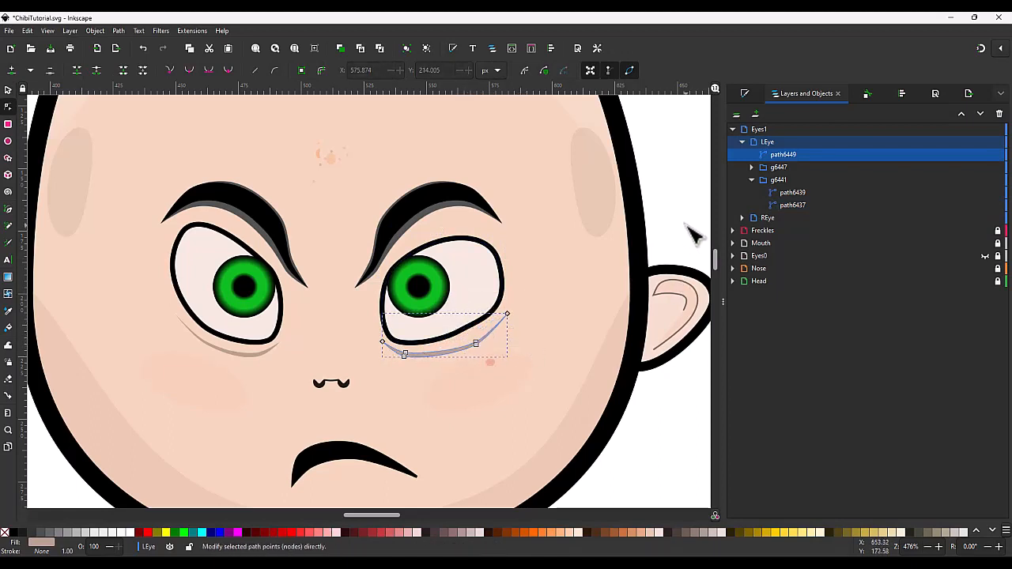
{"action": "key", "text": "Escape"}
Move the LEye outline's lower node about 1 px down and reset its curve by making it a cusp, then a smooth node
{"action": "scroll", "coordinate": [498, 329], "scroll_direction": "down", "scroll_amount": 3}
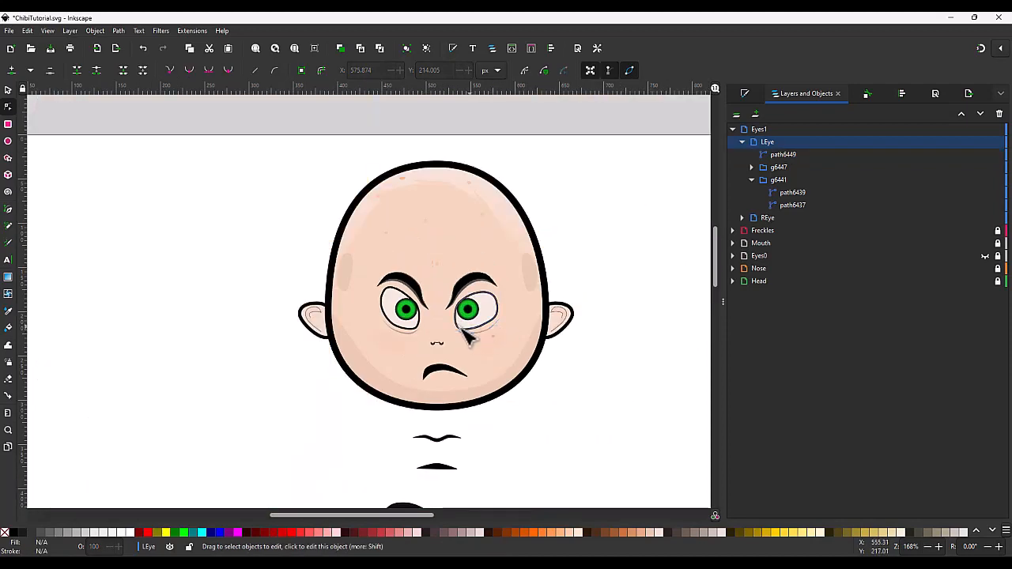
{"action": "scroll", "coordinate": [430, 334], "scroll_direction": "up", "scroll_amount": 4}
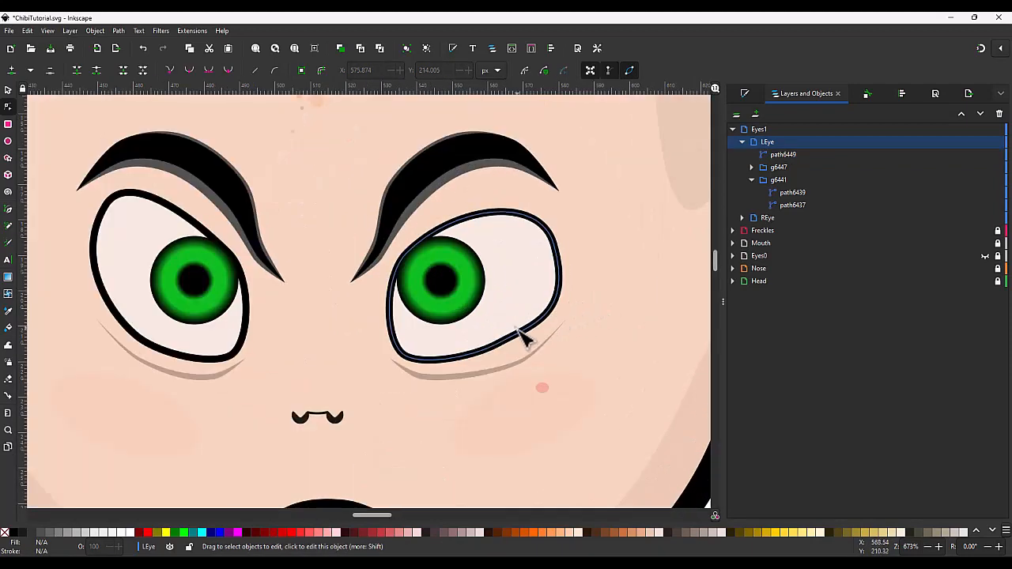
{"action": "left_click", "coordinate": [519, 336]}
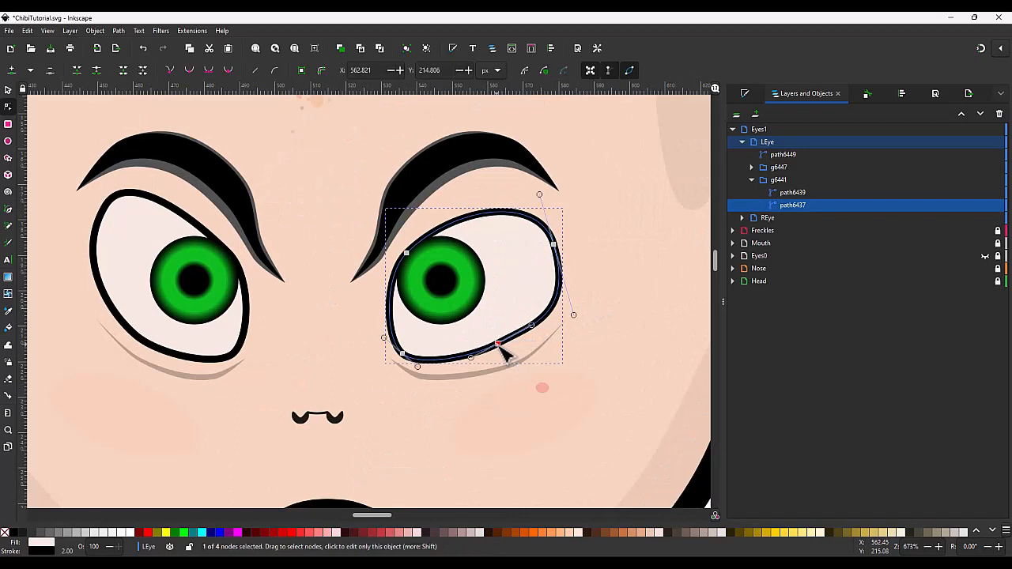
{"action": "left_click_drag", "start_coordinate": [531, 325], "coordinate": [503, 350]}
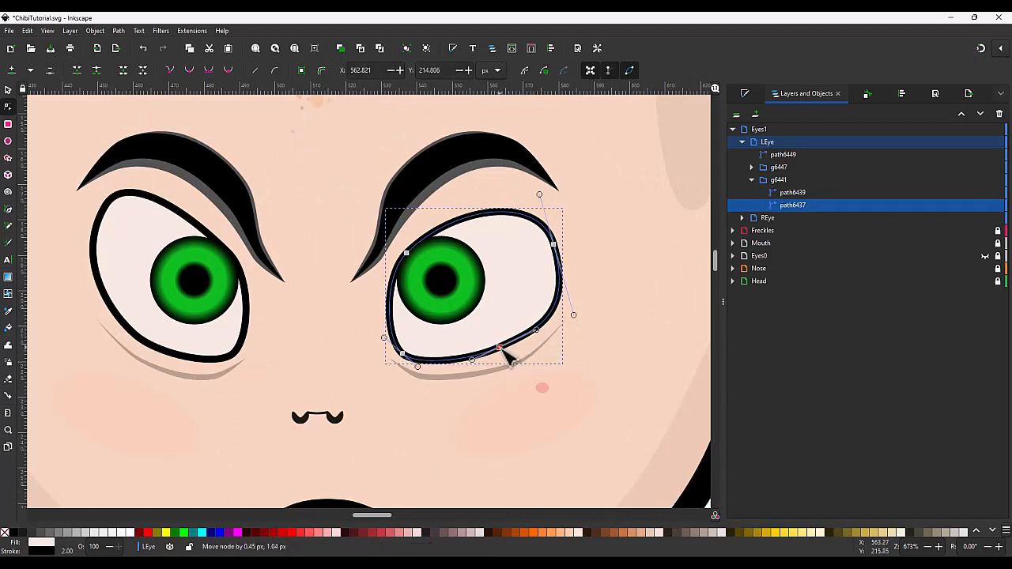
{"action": "left_click_drag", "start_coordinate": [529, 399], "coordinate": [480, 323]}
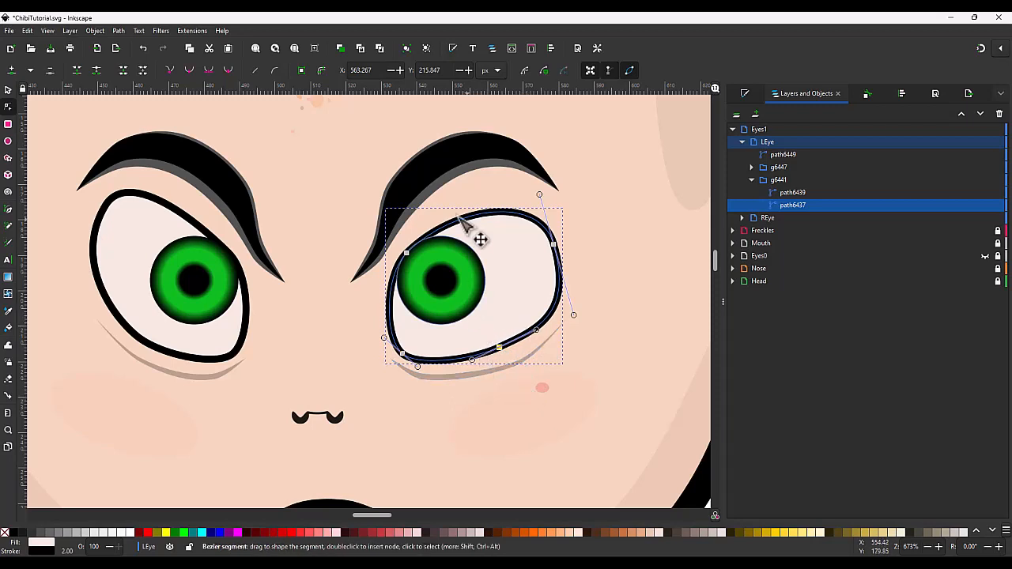
{"action": "left_click", "coordinate": [169, 69]}
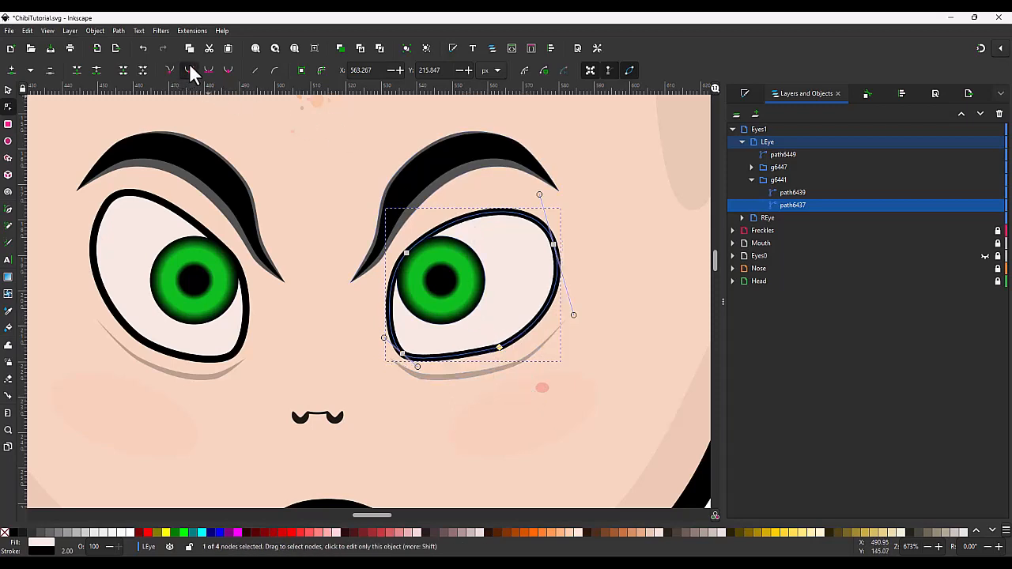
{"action": "left_click", "coordinate": [190, 70]}
{"action": "left_click", "coordinate": [618, 300]}
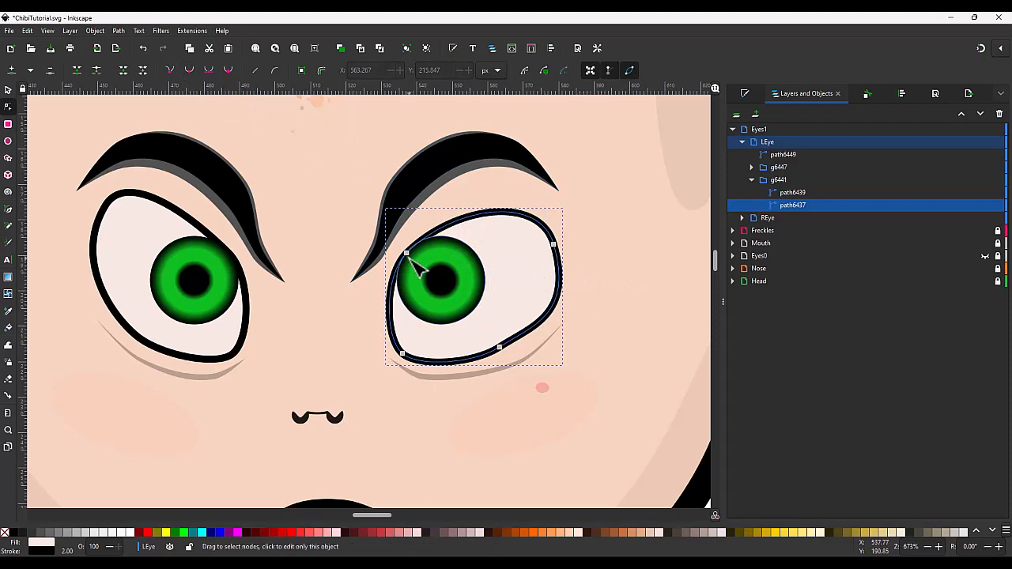
Delete the REye sublayer from the Eyes1 layer
{"action": "left_click", "coordinate": [742, 143]}
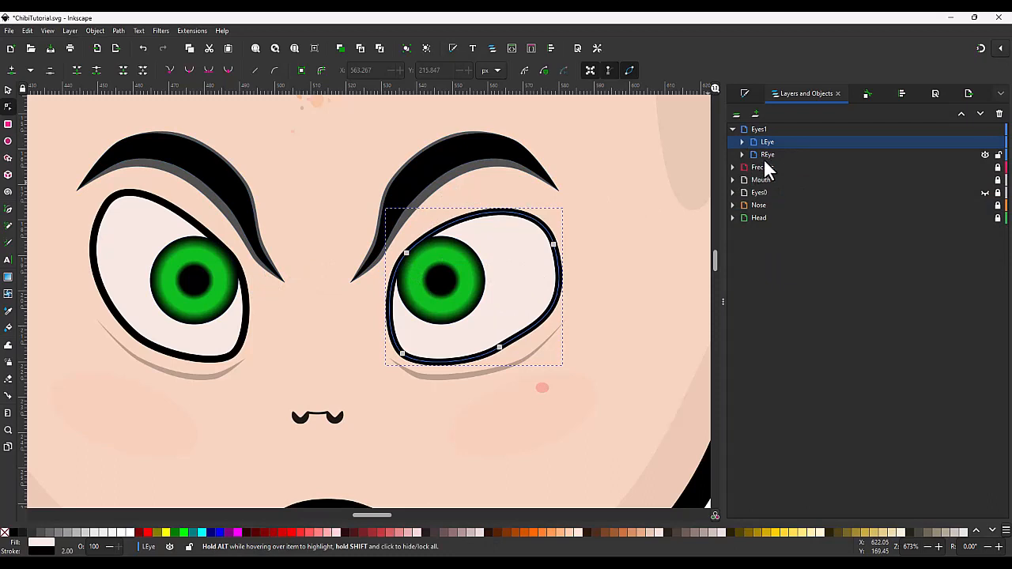
{"action": "left_click", "coordinate": [766, 155]}
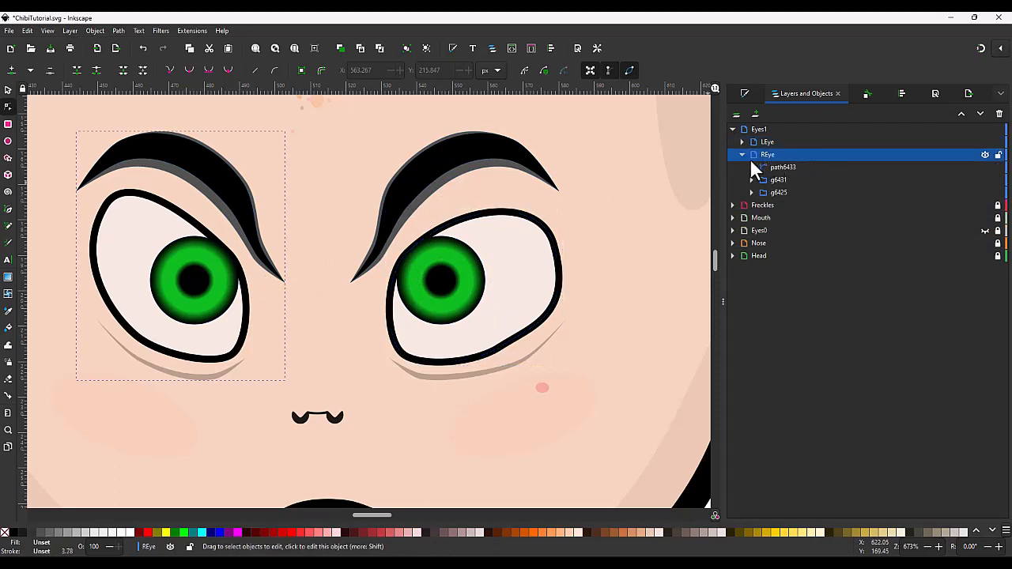
{"action": "key", "text": "s"}
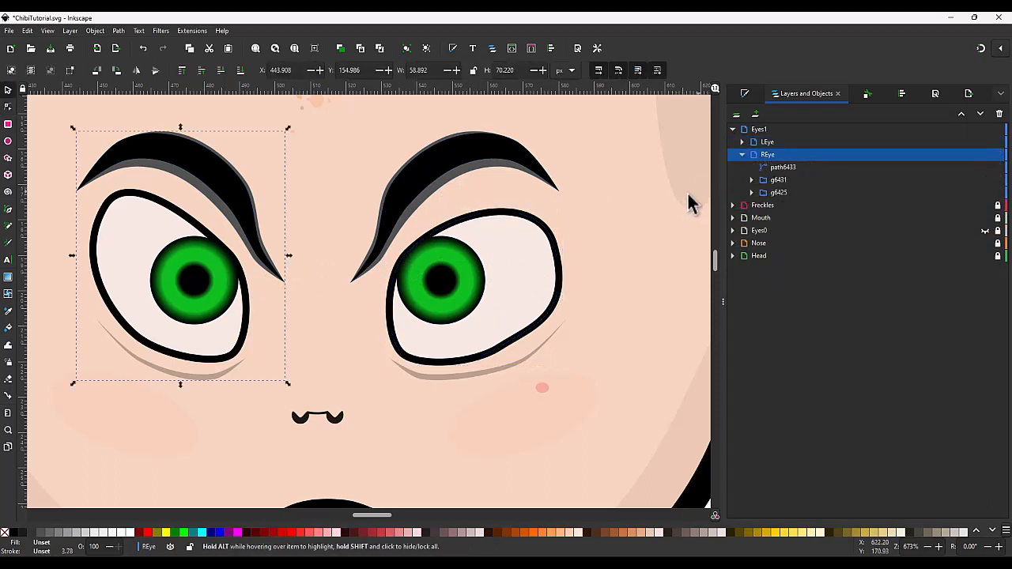
{"action": "key", "text": "Delete"}
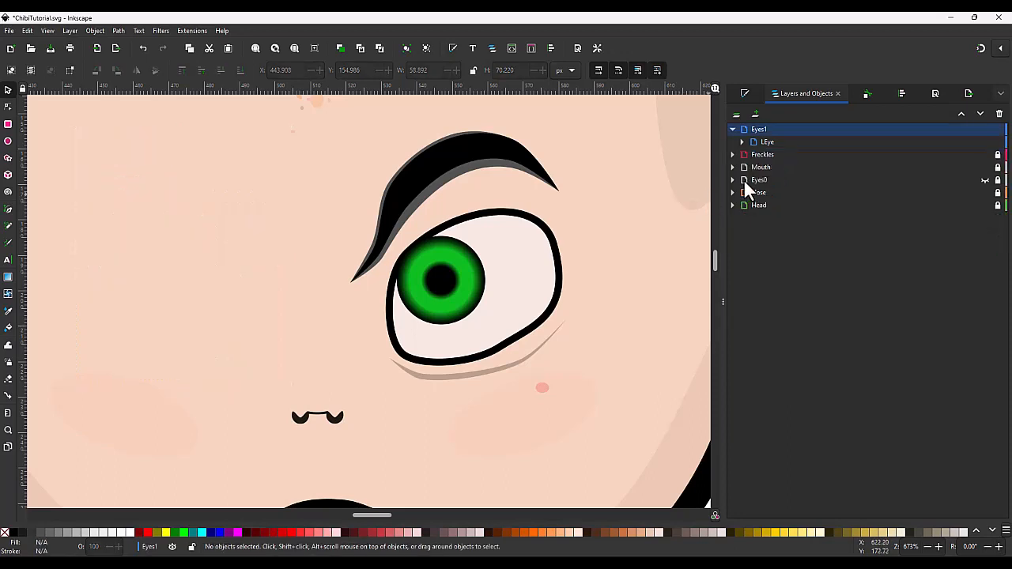
Try a horizontally mirrored copy of LEye on the opposite side of the face, then delete the copy
{"action": "left_click", "coordinate": [770, 141]}
{"action": "key", "text": "ctrl+d"}
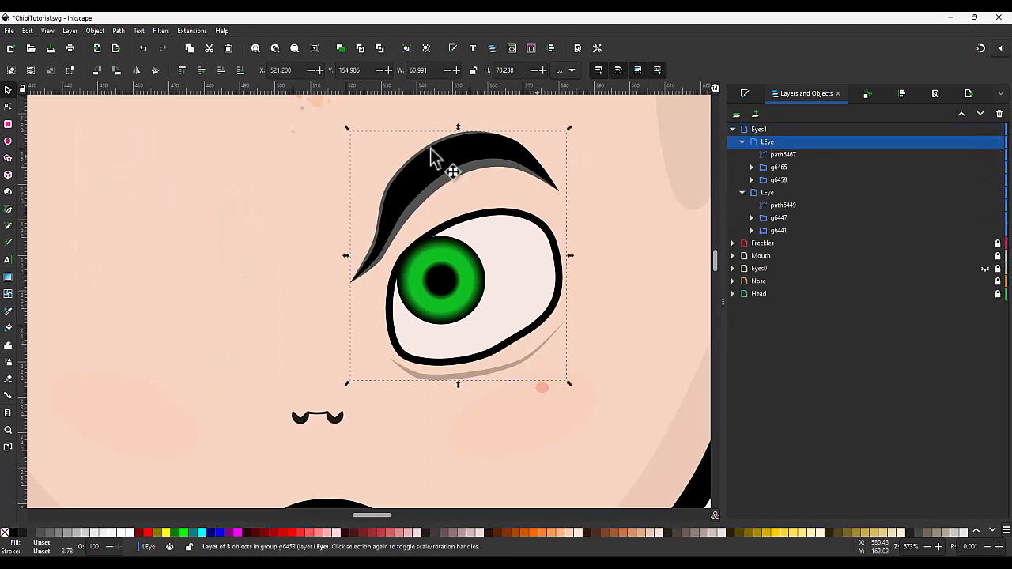
{"action": "left_click", "coordinate": [136, 71]}
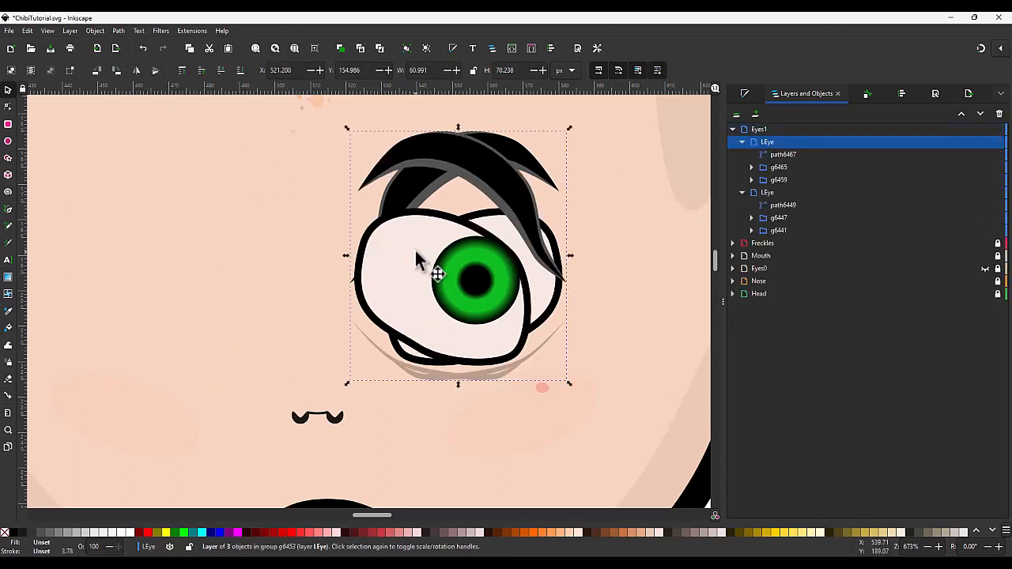
{"action": "left_click_drag", "start_coordinate": [397, 271], "coordinate": [129, 274]}
{"action": "scroll", "coordinate": [317, 269], "scroll_direction": "down", "scroll_amount": 4}
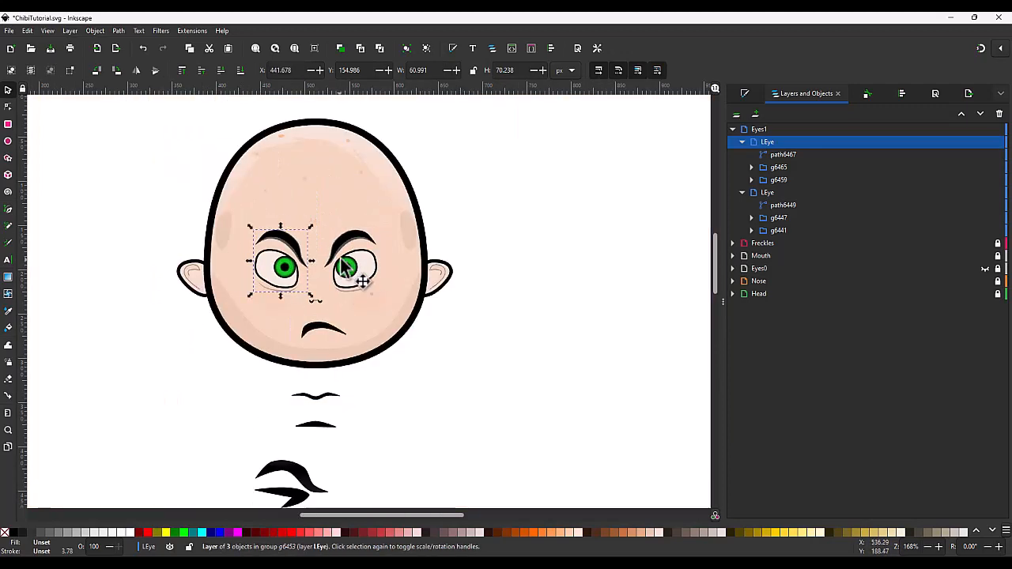
{"action": "scroll", "coordinate": [315, 242], "scroll_direction": "up", "scroll_amount": 2}
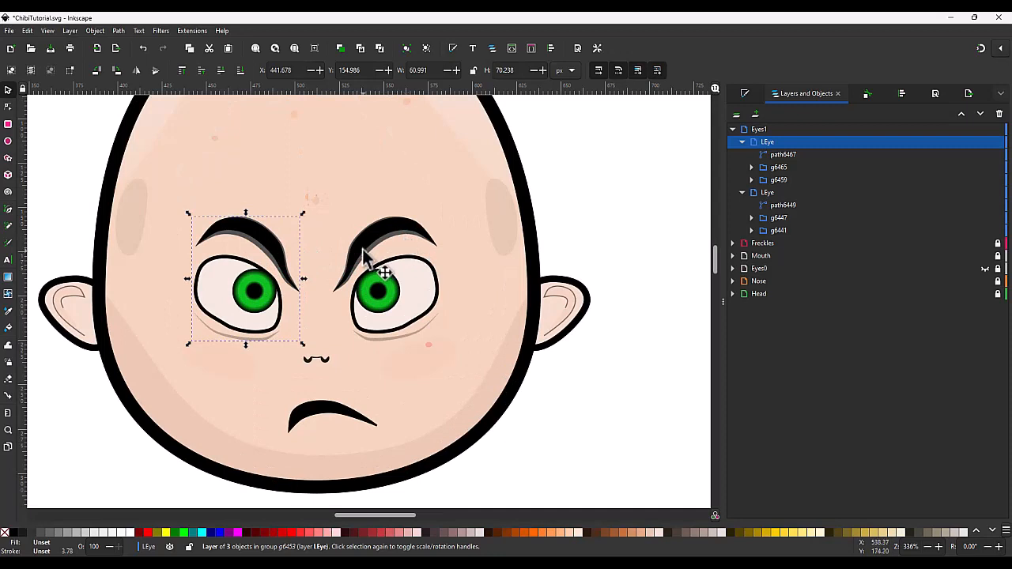
{"action": "key", "text": "Delete"}
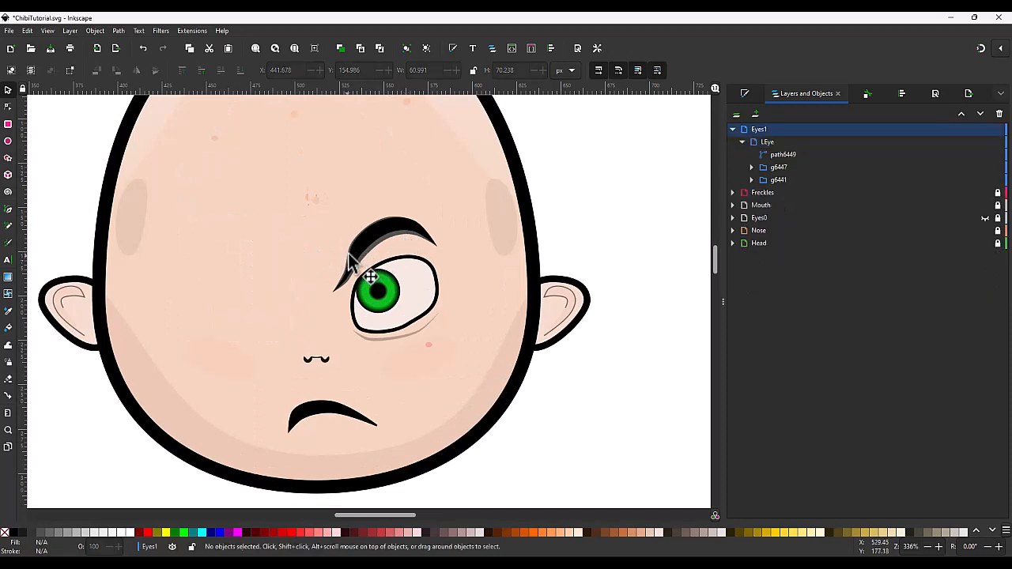
Lower the outer nodes of both LEye eyebrow paths, black shape and grey backing, together by about 3 px
{"action": "left_click", "coordinate": [417, 251], "text": "ctrl"}
{"action": "scroll", "coordinate": [405, 234], "scroll_direction": "up", "scroll_amount": 3}
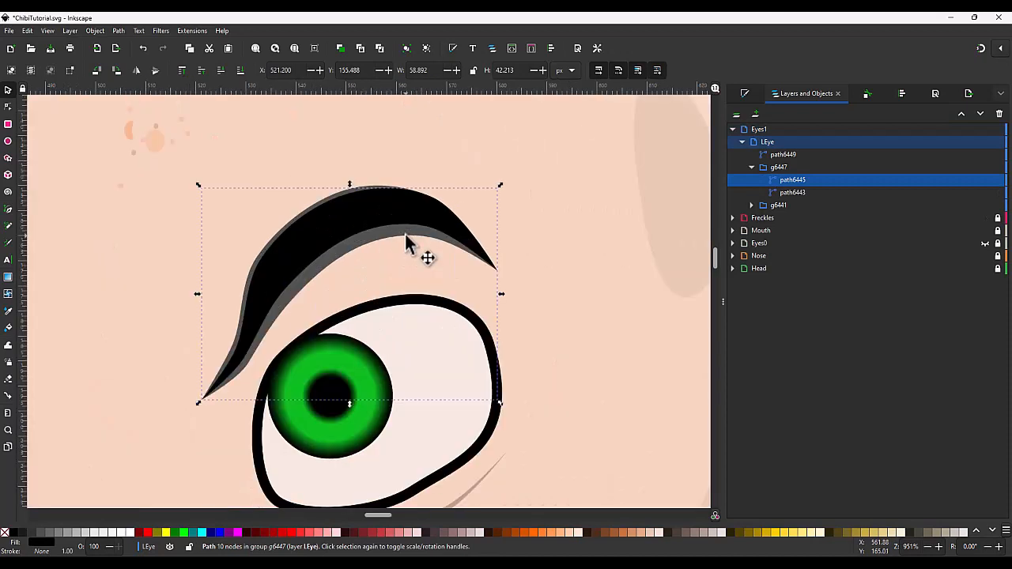
{"action": "key", "text": "n"}
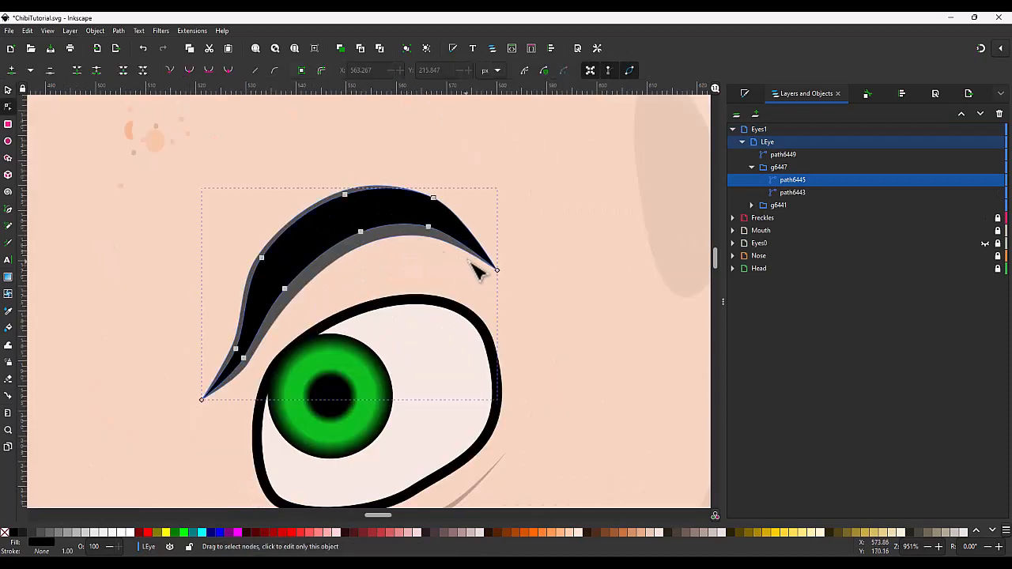
{"action": "left_click", "coordinate": [431, 245]}
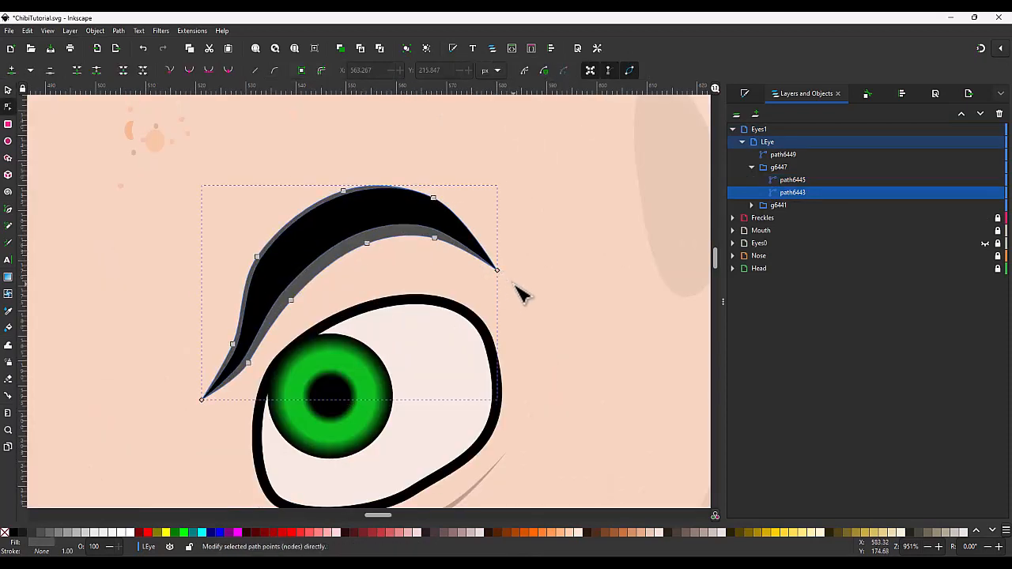
{"action": "key", "text": "s"}
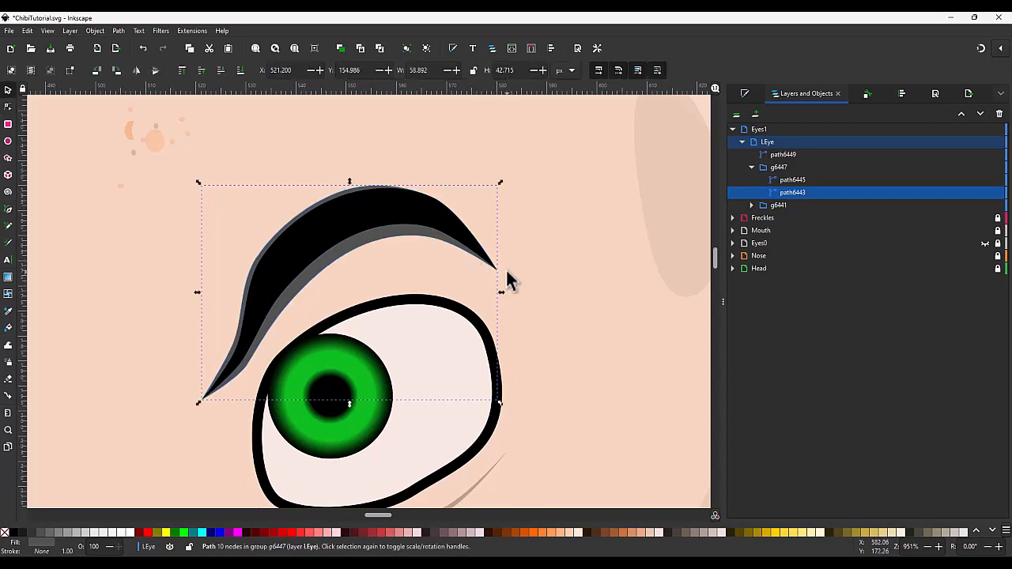
{"action": "left_click", "coordinate": [795, 179], "text": "shift"}
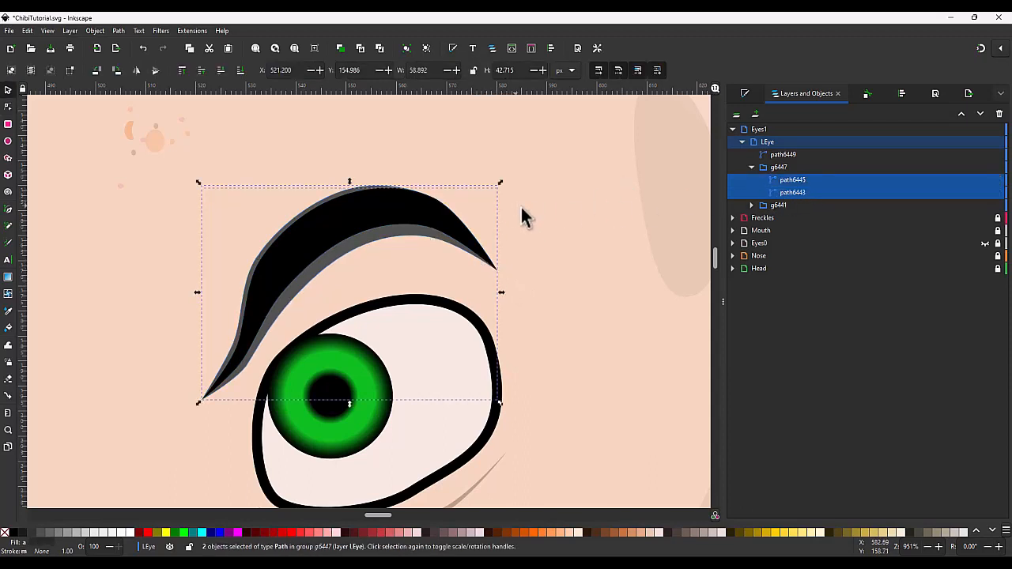
{"action": "key", "text": "n"}
{"action": "left_click_drag", "start_coordinate": [550, 298], "coordinate": [314, 161]}
{"action": "left_click_drag", "start_coordinate": [439, 240], "coordinate": [442, 257]}
Convert the nodes of both eyebrow paths to corner nodes with straight segments, leaving out those near the inner tip
{"action": "left_click_drag", "start_coordinate": [542, 298], "coordinate": [210, 185]}
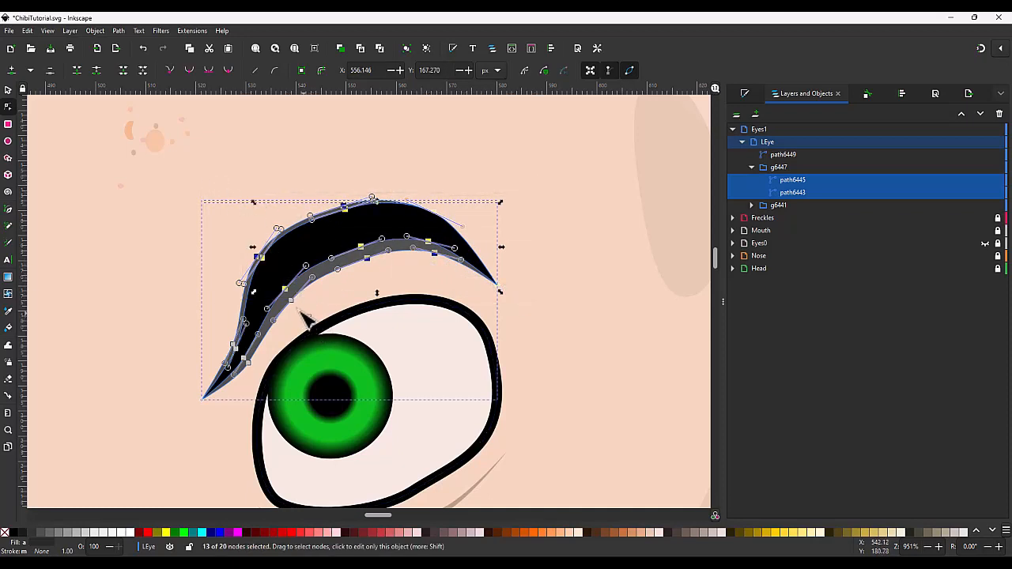
{"action": "left_click", "coordinate": [258, 257], "text": "shift"}
{"action": "left_click", "coordinate": [174, 67]}
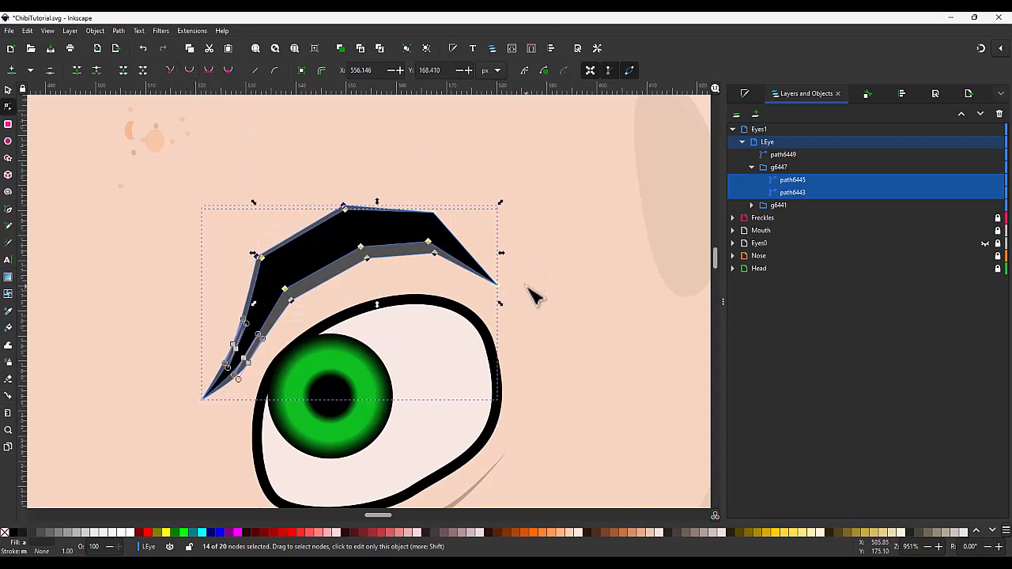
Lower the eyebrow's outer and middle corner nodes about 2.2 px and the nodes at its inner bend about 1.2 px
{"action": "left_click_drag", "start_coordinate": [530, 310], "coordinate": [297, 153]}
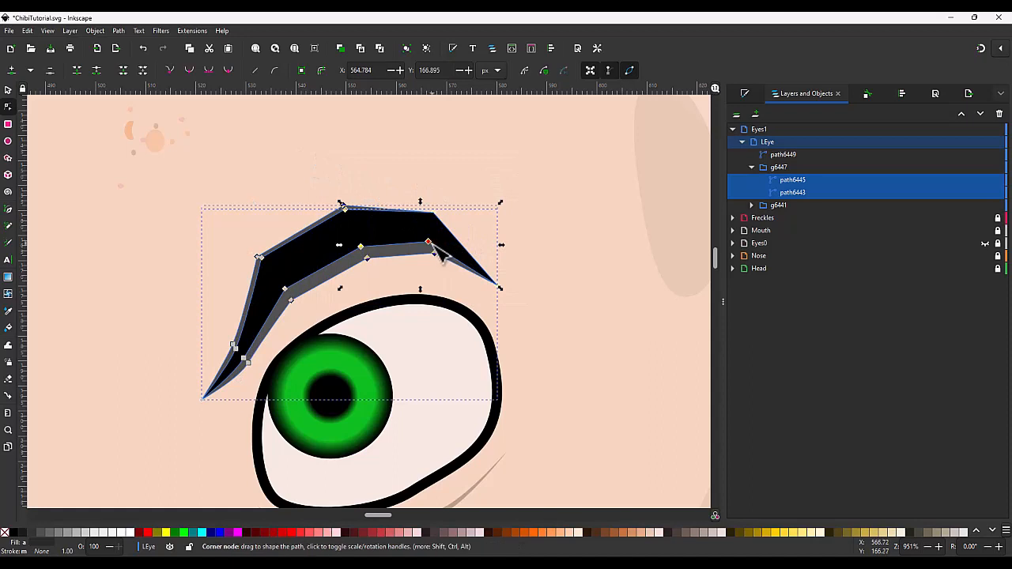
{"action": "left_click_drag", "start_coordinate": [433, 245], "coordinate": [430, 254]}
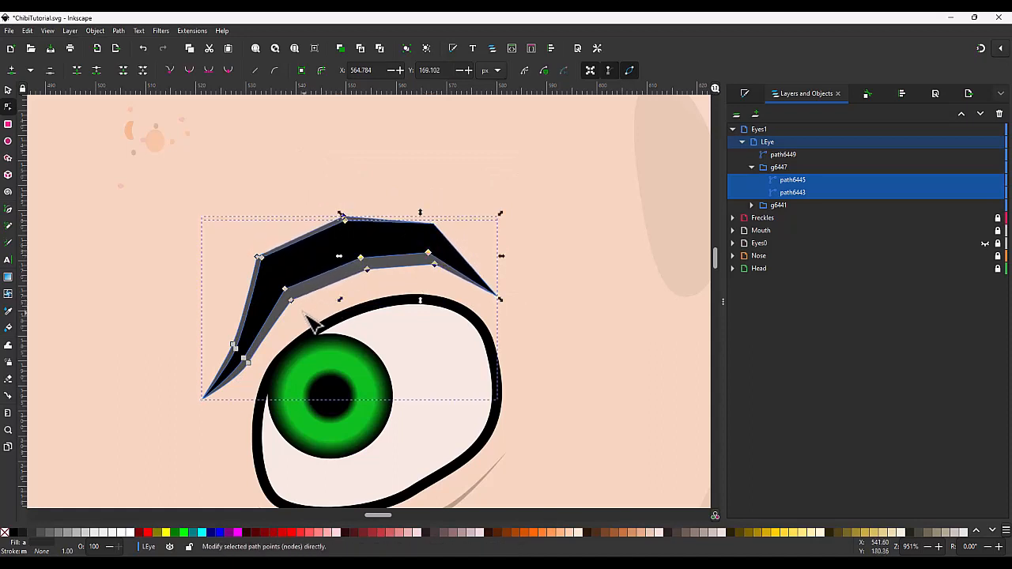
{"action": "left_click_drag", "start_coordinate": [304, 314], "coordinate": [242, 224]}
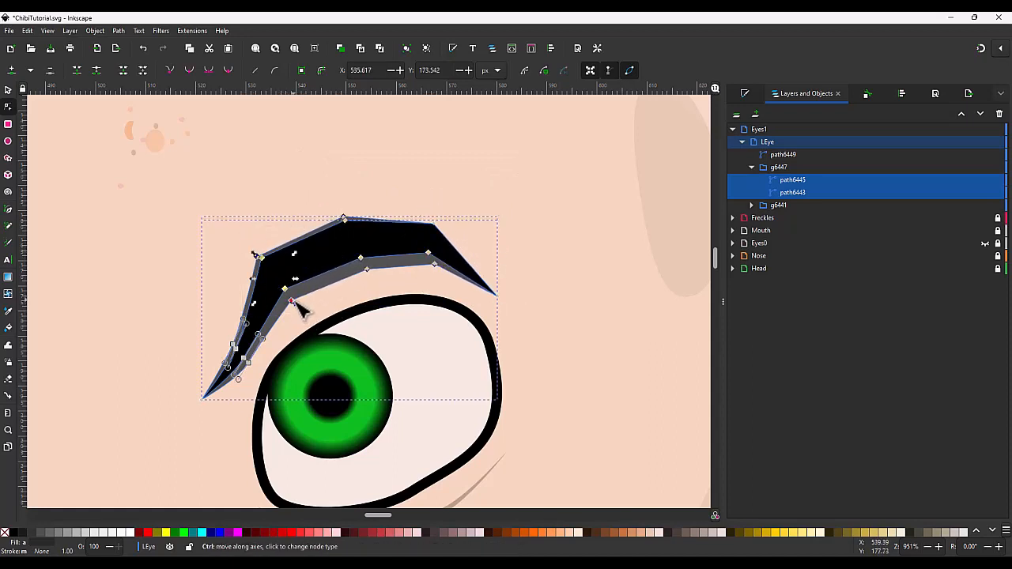
{"action": "left_click_drag", "start_coordinate": [292, 302], "coordinate": [297, 311]}
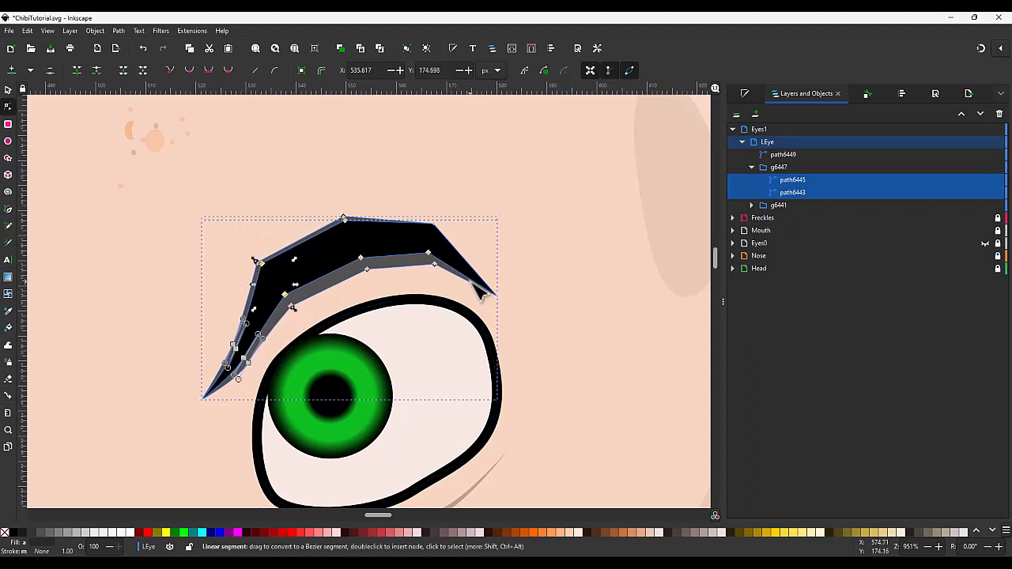
Raise the eyebrow's outer tip nodes in both paths by about 4.1 px
{"action": "left_click", "coordinate": [498, 297]}
{"action": "left_click_drag", "start_coordinate": [521, 309], "coordinate": [460, 267]}
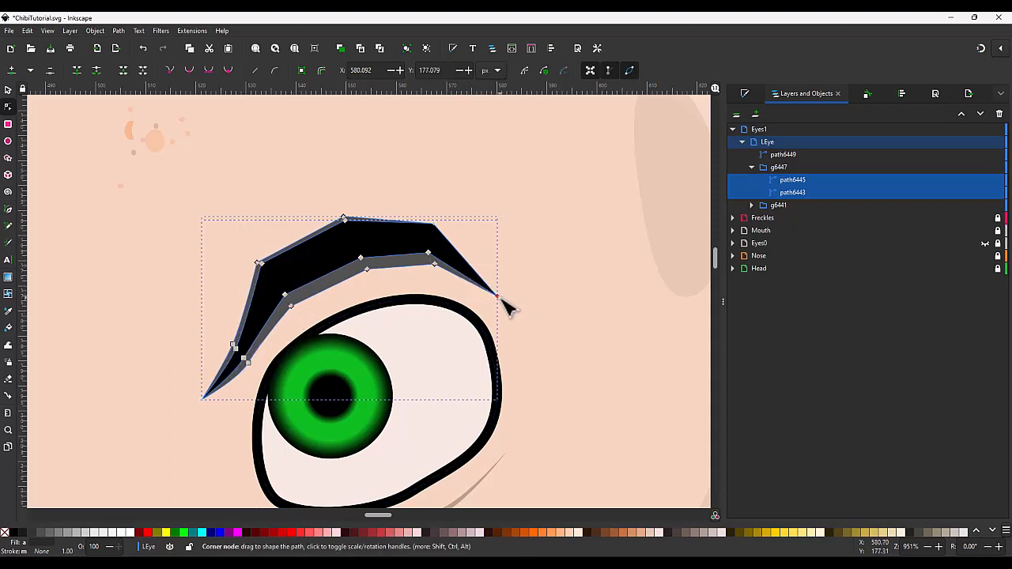
{"action": "left_click_drag", "start_coordinate": [500, 299], "coordinate": [497, 278]}
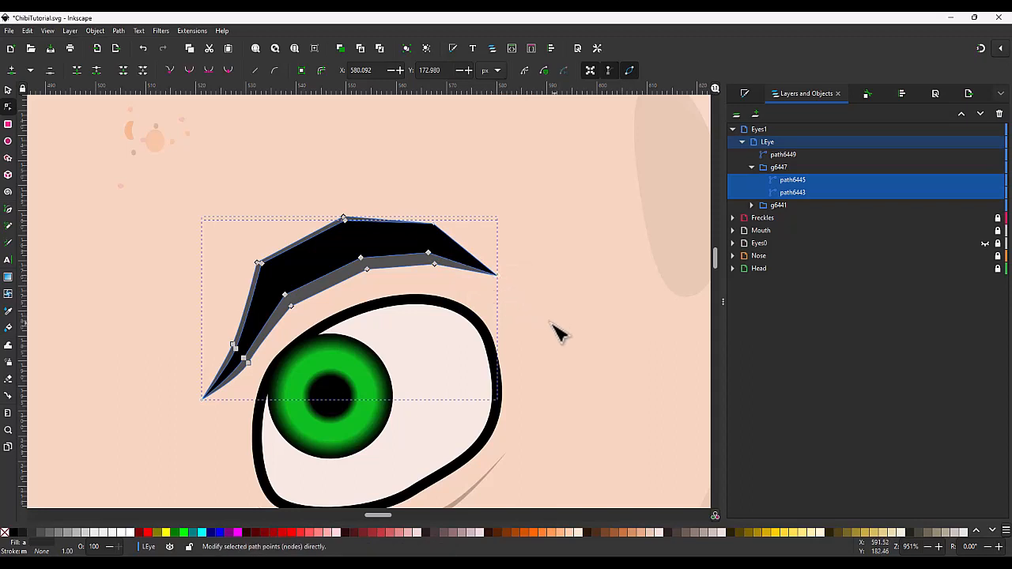
Smooth the eyebrow's corner nodes in both paths and pull the outer tip's handles inward to sharpen the point
{"action": "left_click_drag", "start_coordinate": [551, 323], "coordinate": [239, 107]}
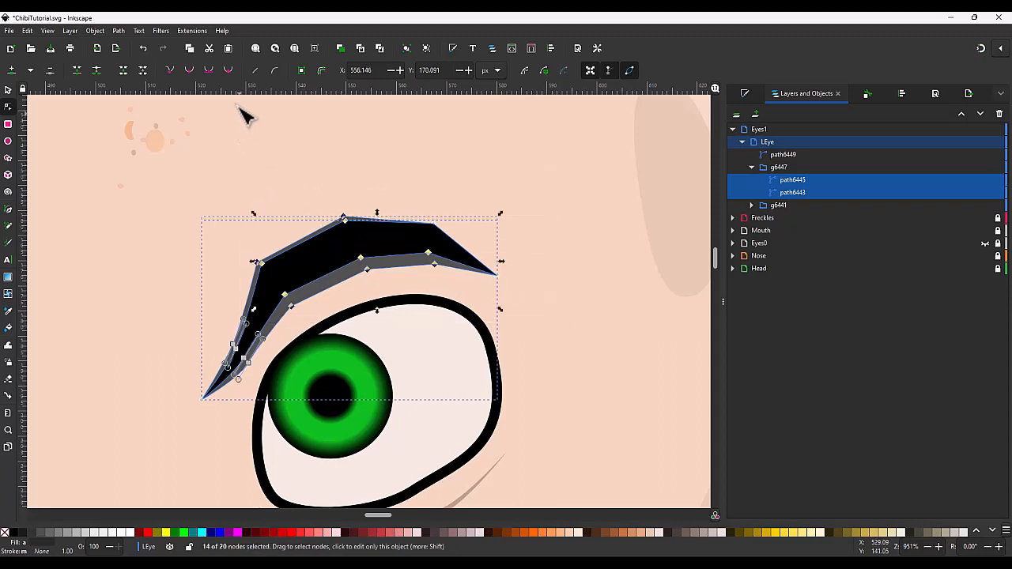
{"action": "left_click", "coordinate": [190, 68]}
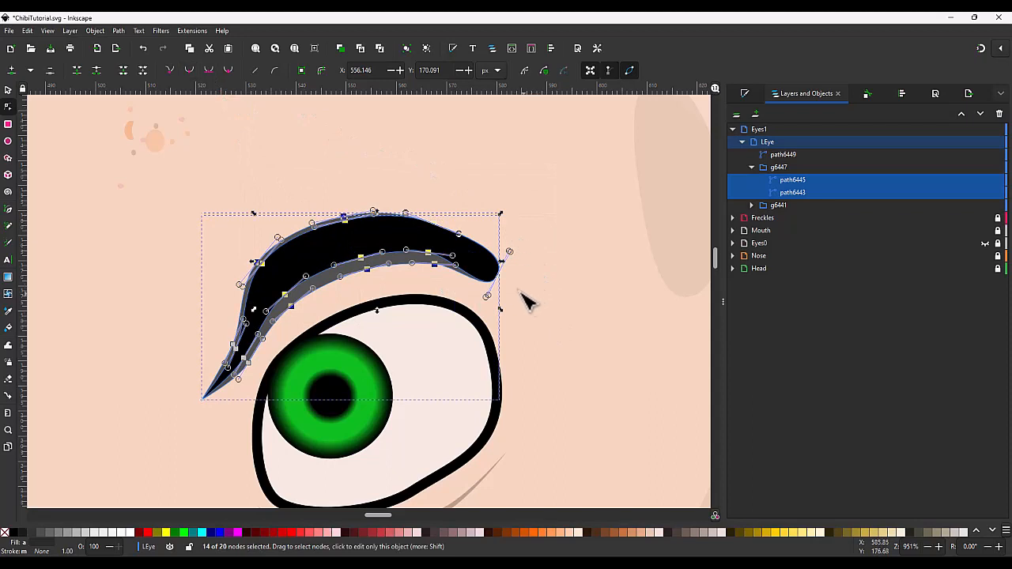
{"action": "left_click_drag", "start_coordinate": [528, 303], "coordinate": [468, 244]}
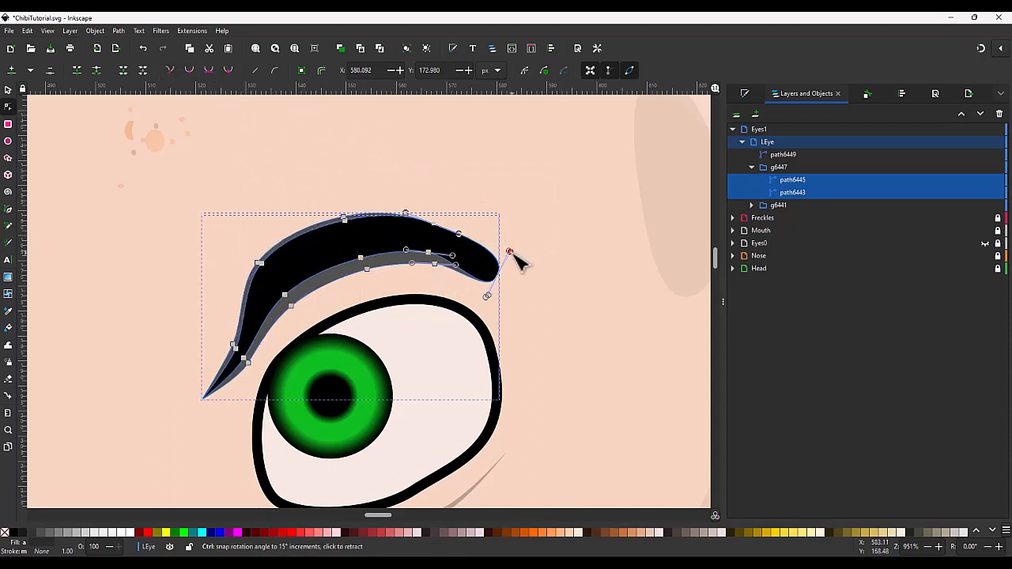
{"action": "left_click_drag", "start_coordinate": [510, 257], "coordinate": [479, 253]}
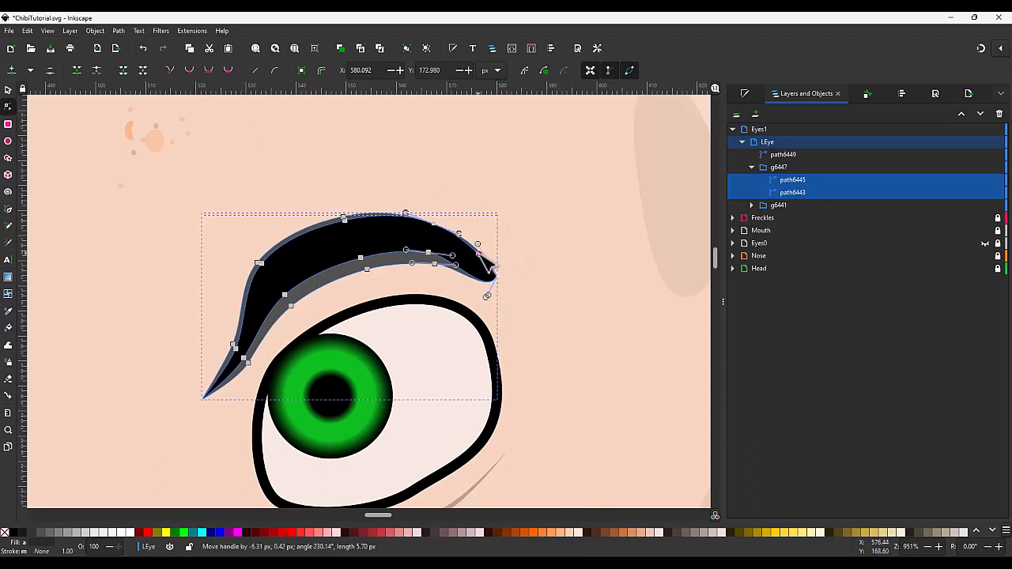
{"action": "left_click_drag", "start_coordinate": [487, 295], "coordinate": [476, 277]}
Move the LEye outline's lower node about 3 px toward the ear and 1 px up
{"action": "scroll", "coordinate": [549, 298], "scroll_direction": "down", "scroll_amount": 4}
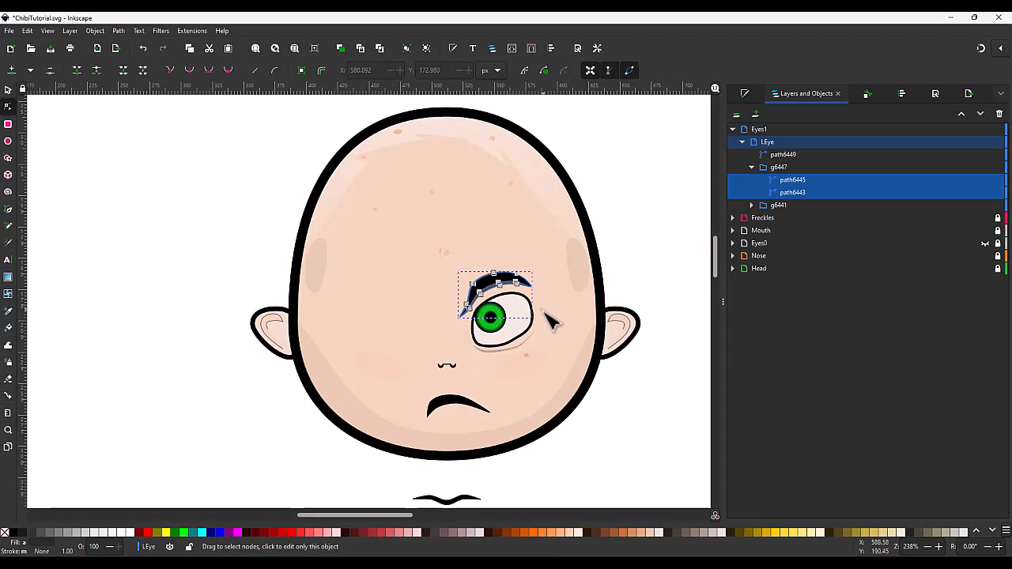
{"action": "scroll", "coordinate": [546, 345], "scroll_direction": "up", "scroll_amount": 3}
{"action": "left_click", "coordinate": [520, 338]}
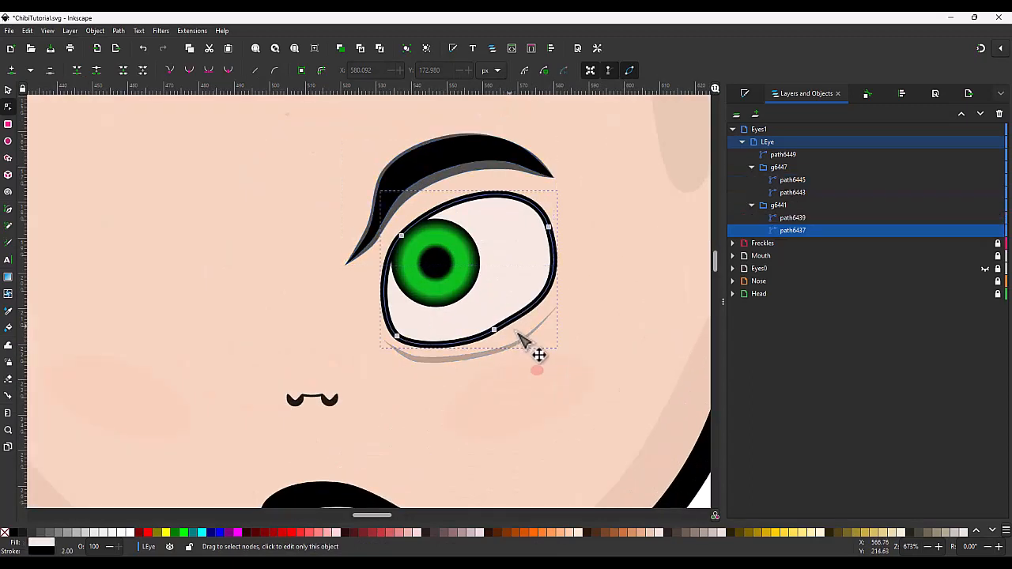
{"action": "left_click_drag", "start_coordinate": [496, 332], "coordinate": [545, 313]}
{"action": "key", "text": "s"}
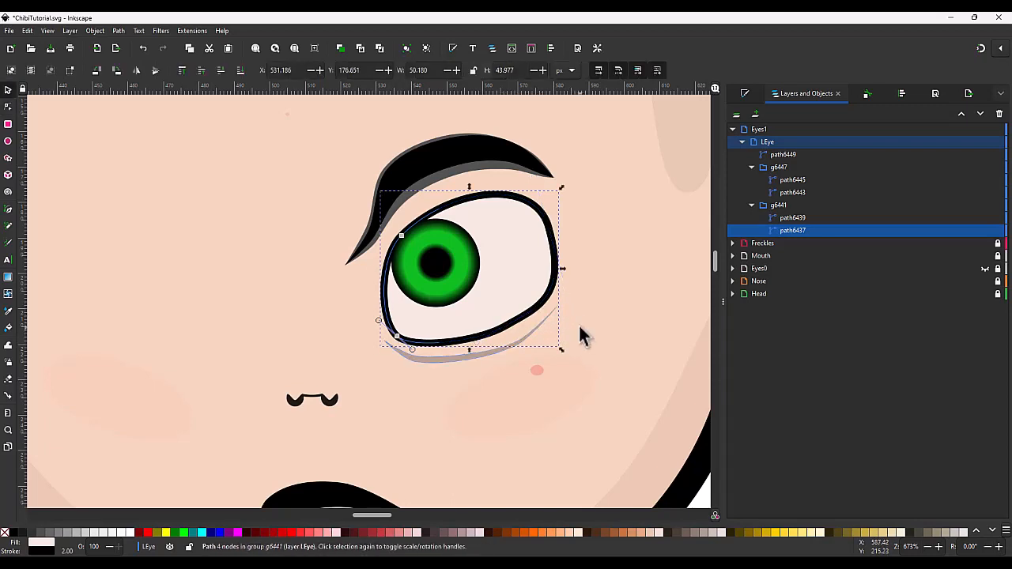
Fine-tune the outer curve handle of the LEye outline's lower node by extending it slightly toward the ear
{"action": "left_click", "coordinate": [552, 243]}
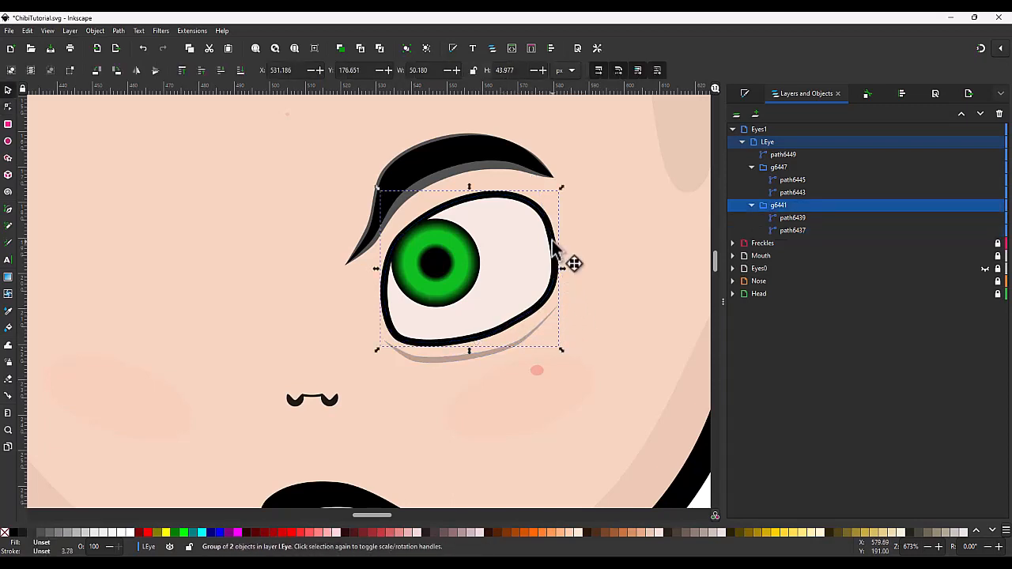
{"action": "key", "text": "n"}
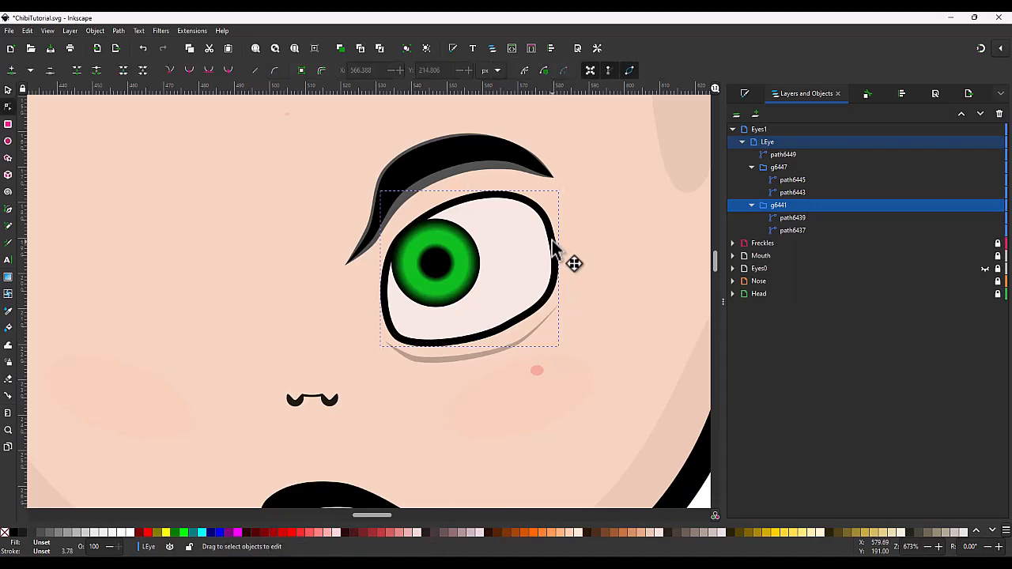
{"action": "left_click", "coordinate": [525, 315]}
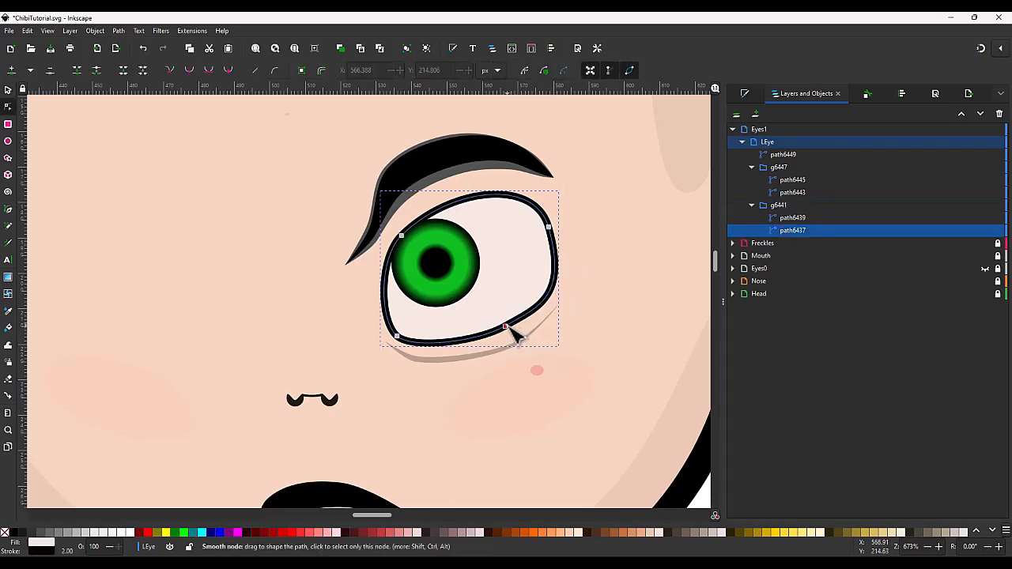
{"action": "left_click", "coordinate": [505, 326]}
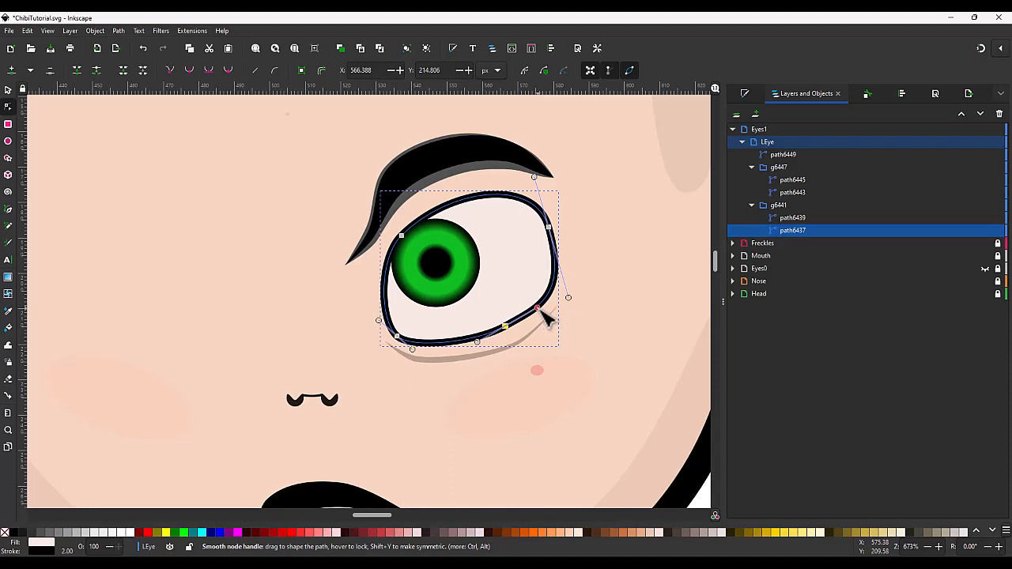
{"action": "left_click_drag", "start_coordinate": [543, 313], "coordinate": [544, 314]}
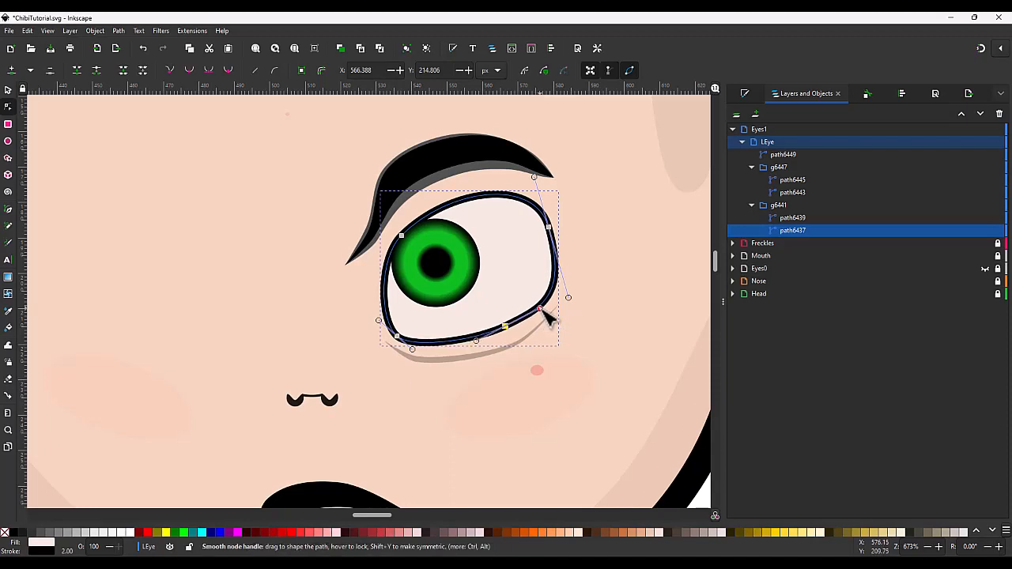
{"action": "left_click", "coordinate": [589, 291]}
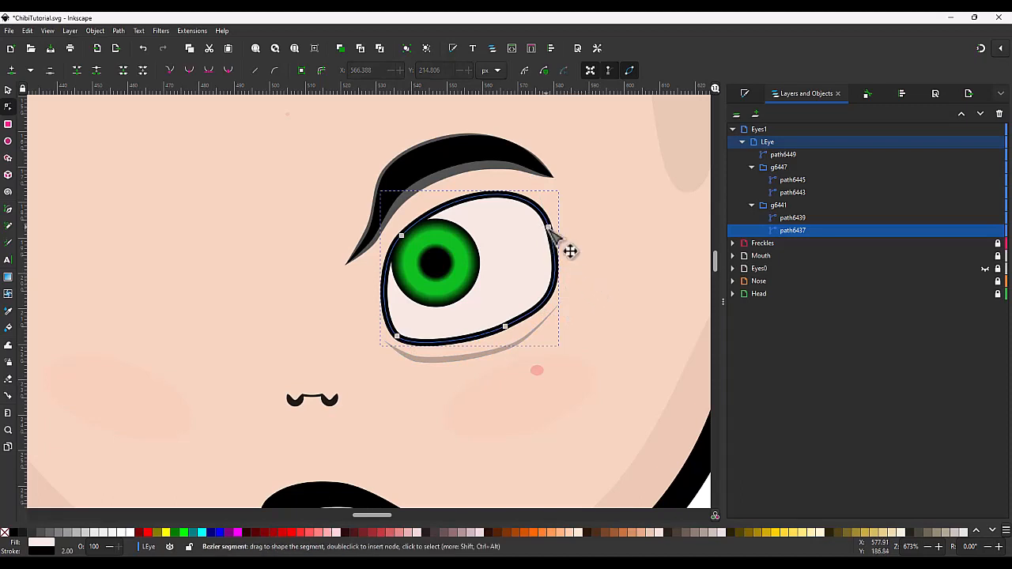
{"action": "left_click", "coordinate": [600, 297]}
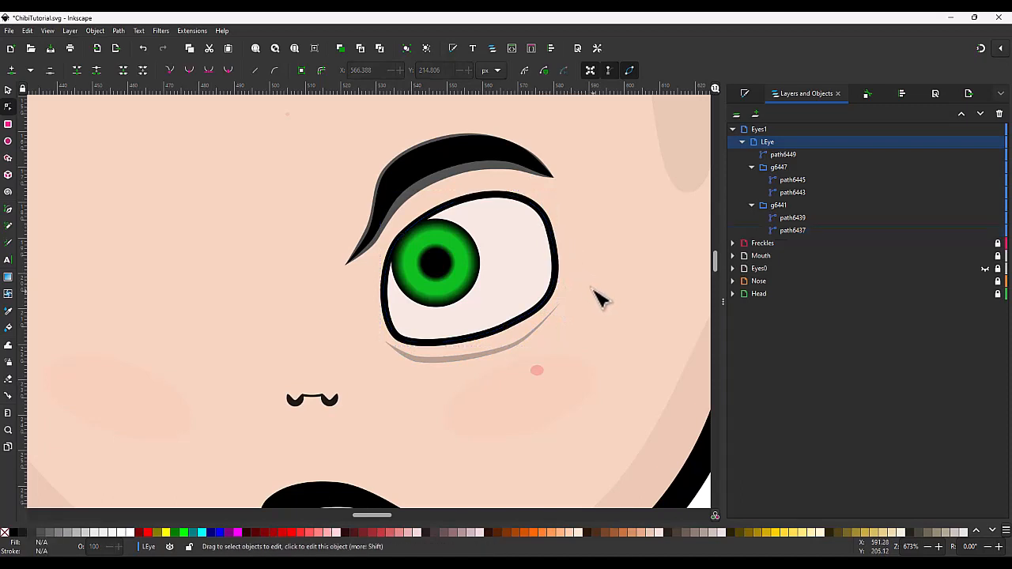
{"action": "scroll", "coordinate": [594, 297], "scroll_direction": "down", "scroll_amount": 3}
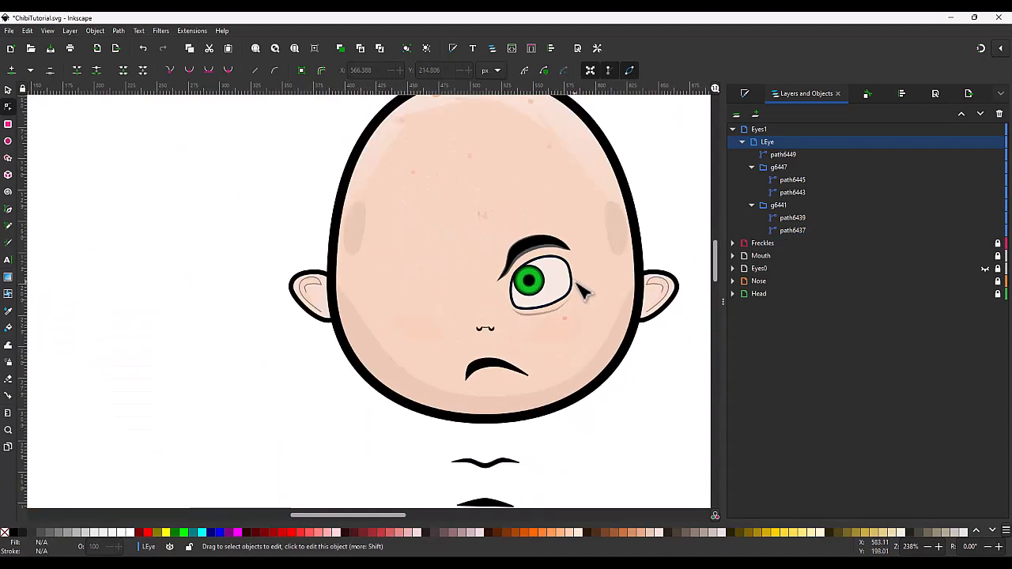
{"action": "scroll", "coordinate": [582, 291], "scroll_direction": "up", "scroll_amount": 2}
{"action": "key", "text": "s"}
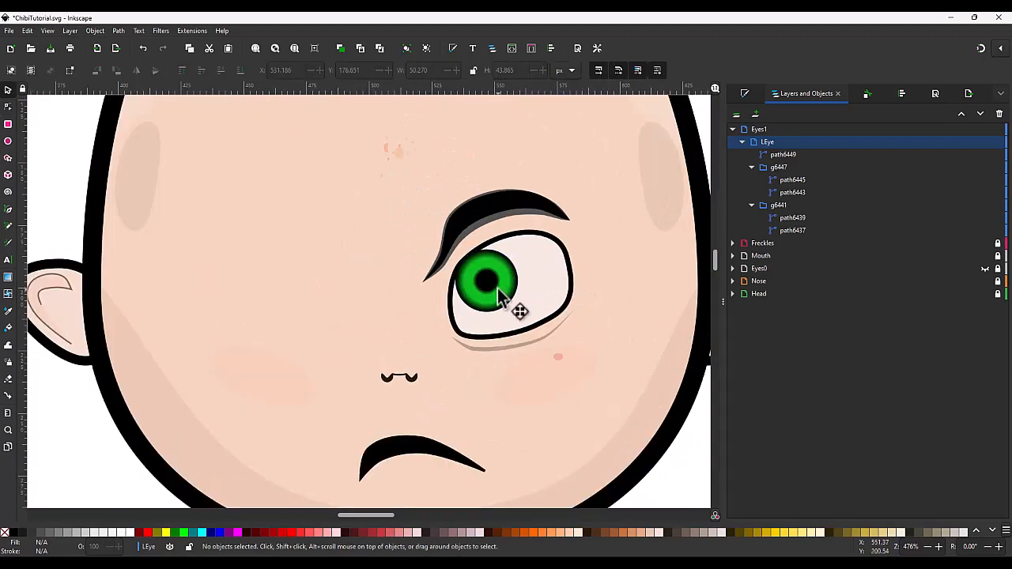
{"action": "left_click", "coordinate": [499, 297]}
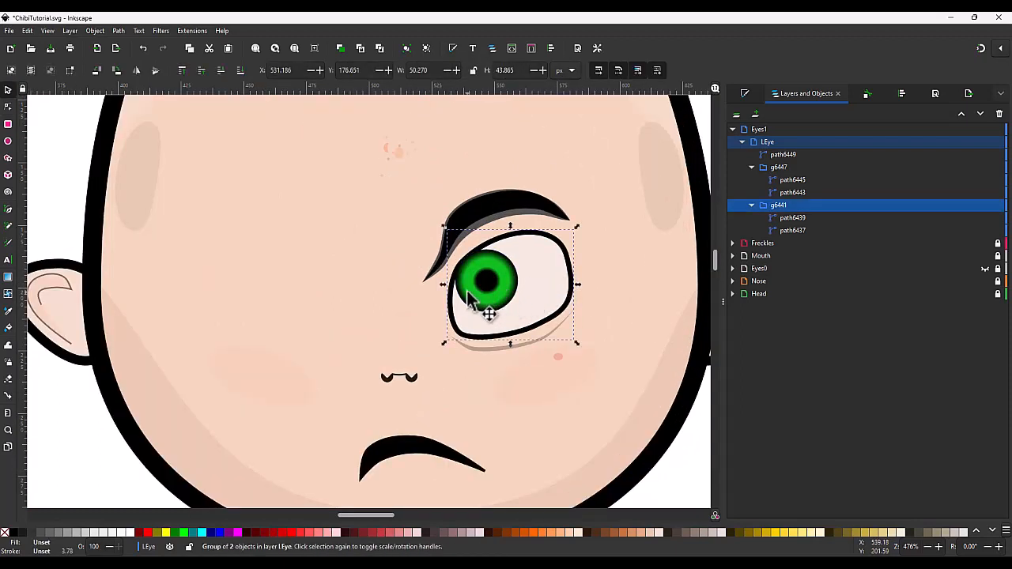
{"action": "left_click_drag", "start_coordinate": [474, 299], "coordinate": [494, 293]}
{"action": "key", "text": "ctrl+z"}
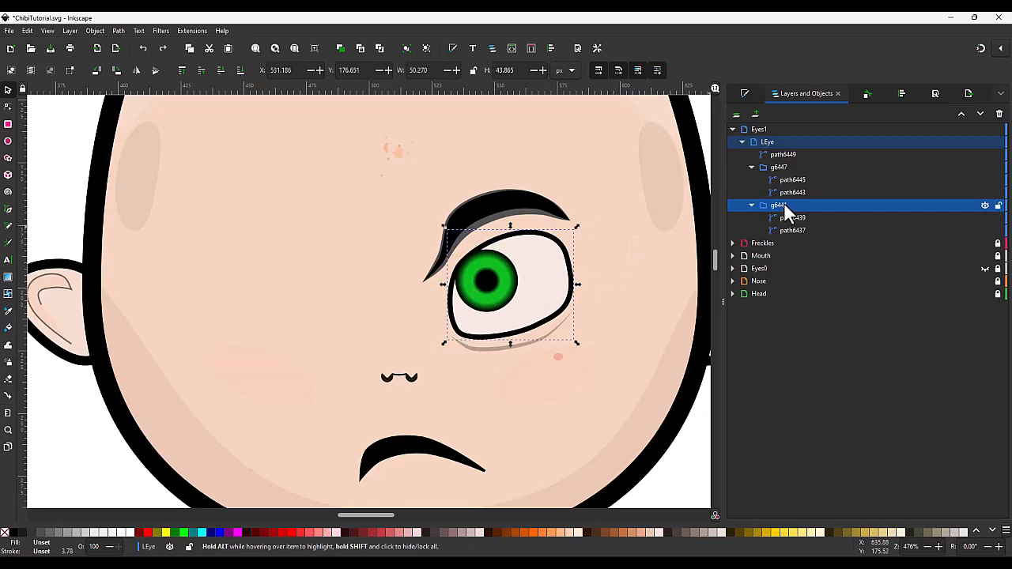
Move only the LEye iris, path6439, about 8.4 px toward the ear and 2.5 px down
{"action": "left_click", "coordinate": [779, 168]}
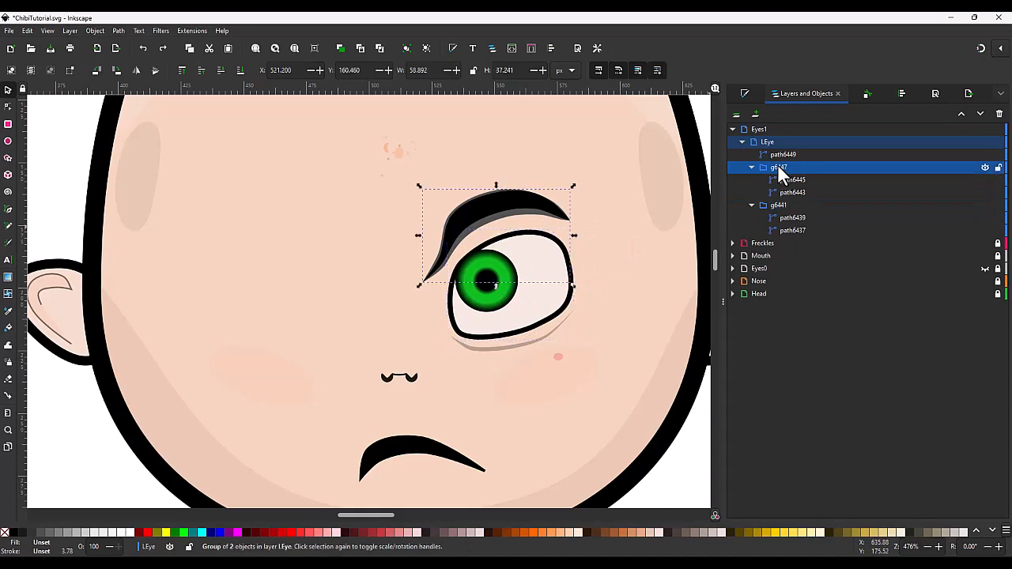
{"action": "left_click", "coordinate": [796, 151]}
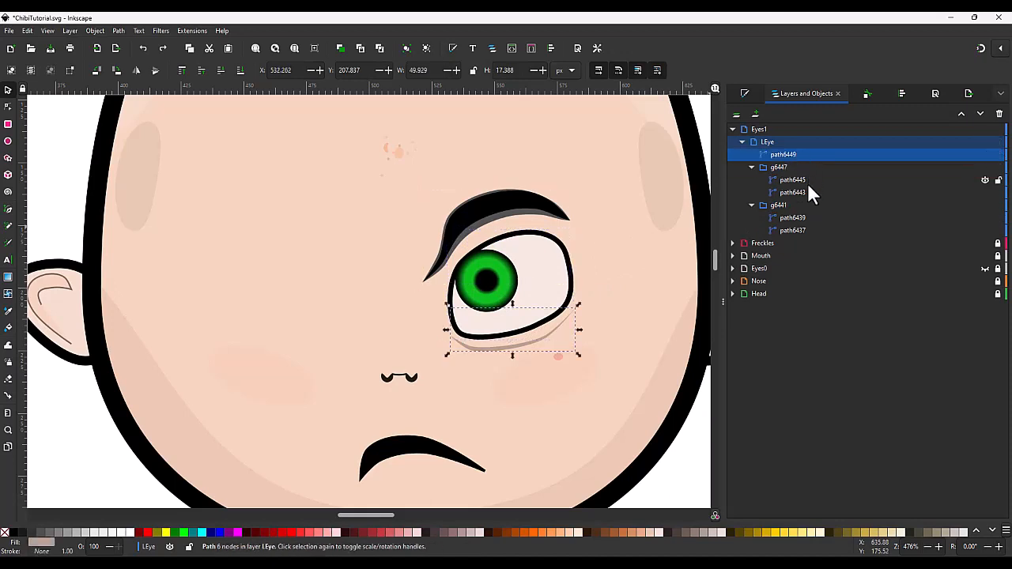
{"action": "left_click", "coordinate": [796, 221]}
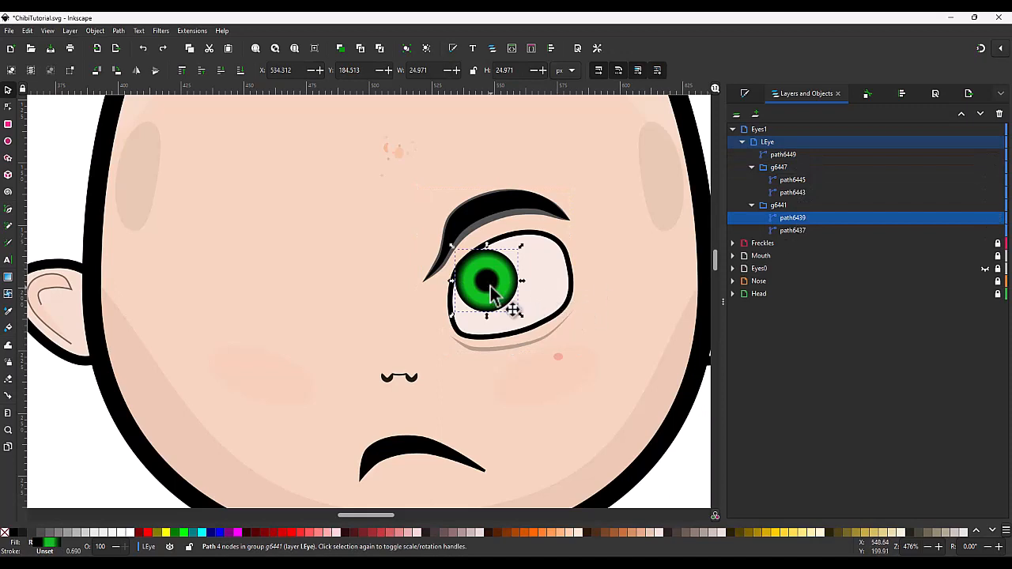
{"action": "left_click_drag", "start_coordinate": [492, 286], "coordinate": [522, 299]}
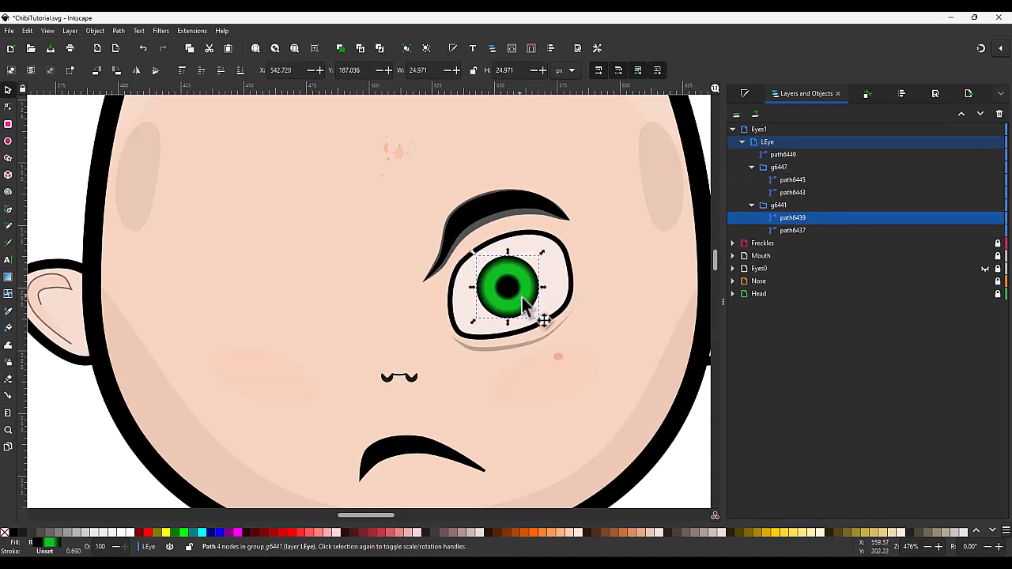
{"action": "scroll", "coordinate": [526, 308], "scroll_direction": "down", "scroll_amount": 3}
{"action": "left_click", "coordinate": [614, 334]}
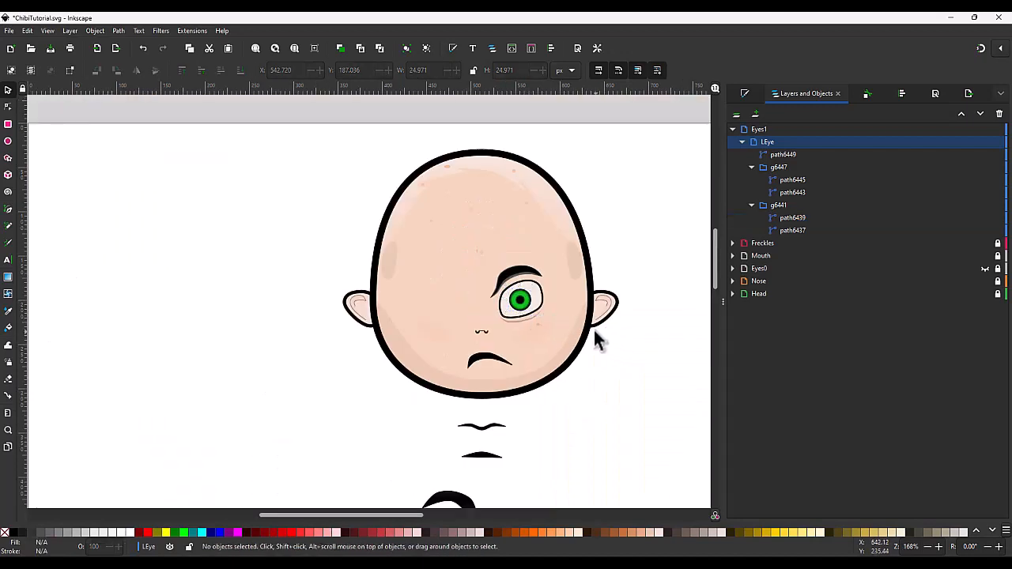
Raise the LEye iris straight up by about 7.7 px so it sits under the upper eyelid
{"action": "scroll", "coordinate": [531, 309], "scroll_direction": "up", "scroll_amount": 2}
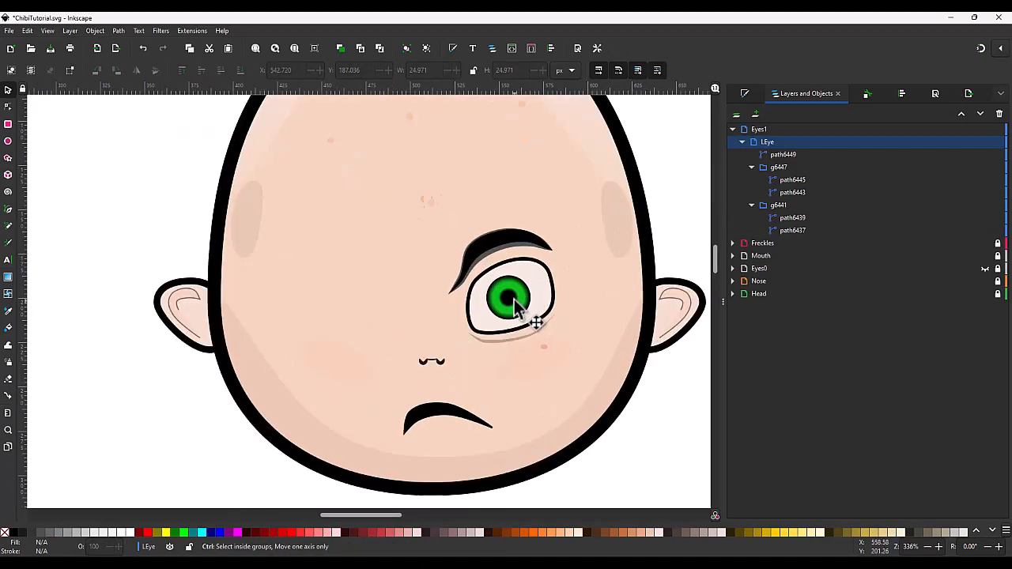
{"action": "left_click_drag", "start_coordinate": [514, 305], "coordinate": [511, 294]}
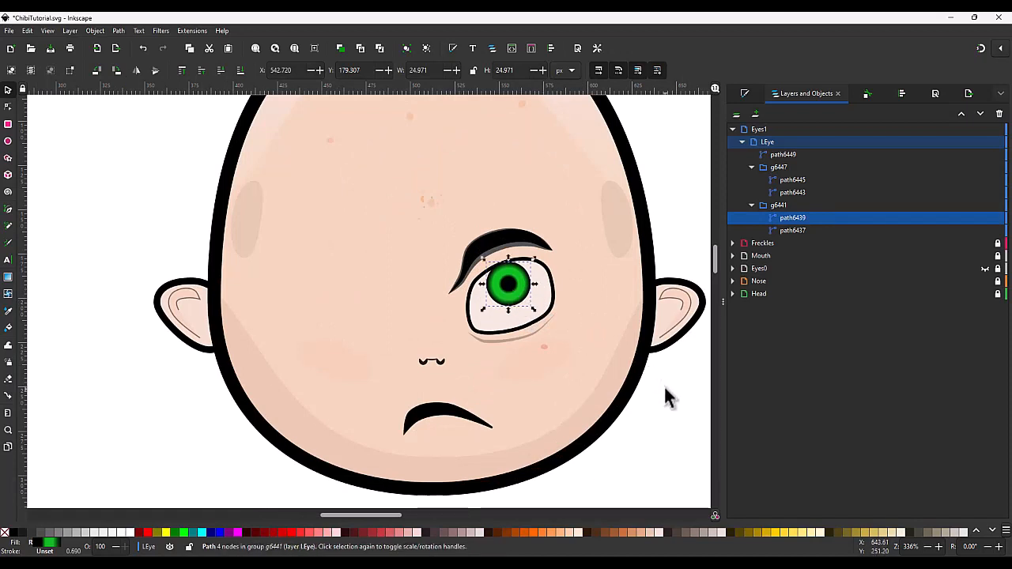
{"action": "left_click", "coordinate": [636, 405]}
{"action": "scroll", "coordinate": [637, 409], "scroll_direction": "down", "scroll_amount": 1}
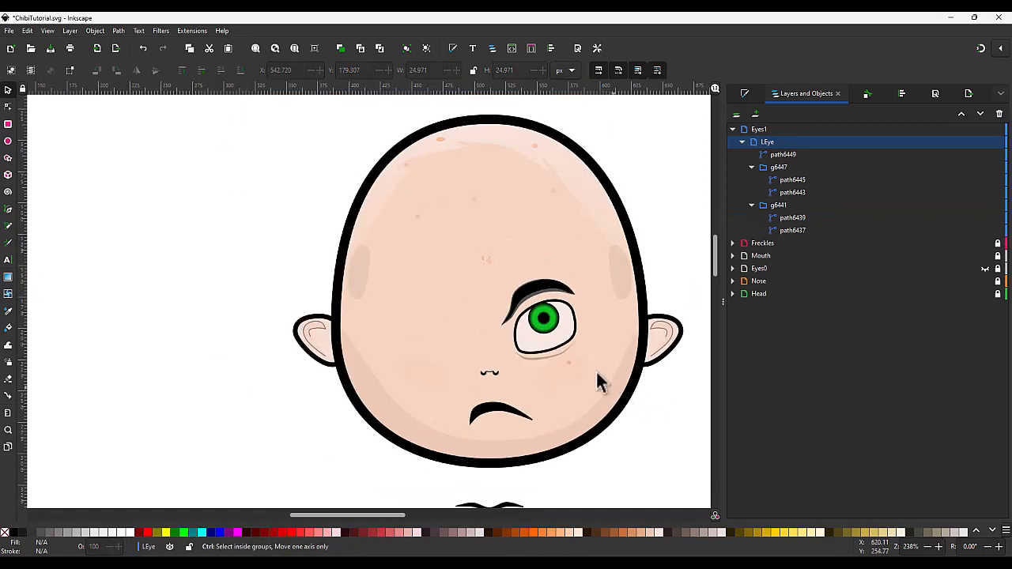
Shift the LEye iris about 5 px toward the nose and 2.5 px down
{"action": "left_click", "coordinate": [548, 321], "text": "ctrl"}
{"action": "left_click_drag", "start_coordinate": [548, 320], "coordinate": [537, 325]}
{"action": "left_click_drag", "start_coordinate": [537, 324], "coordinate": [539, 322]}
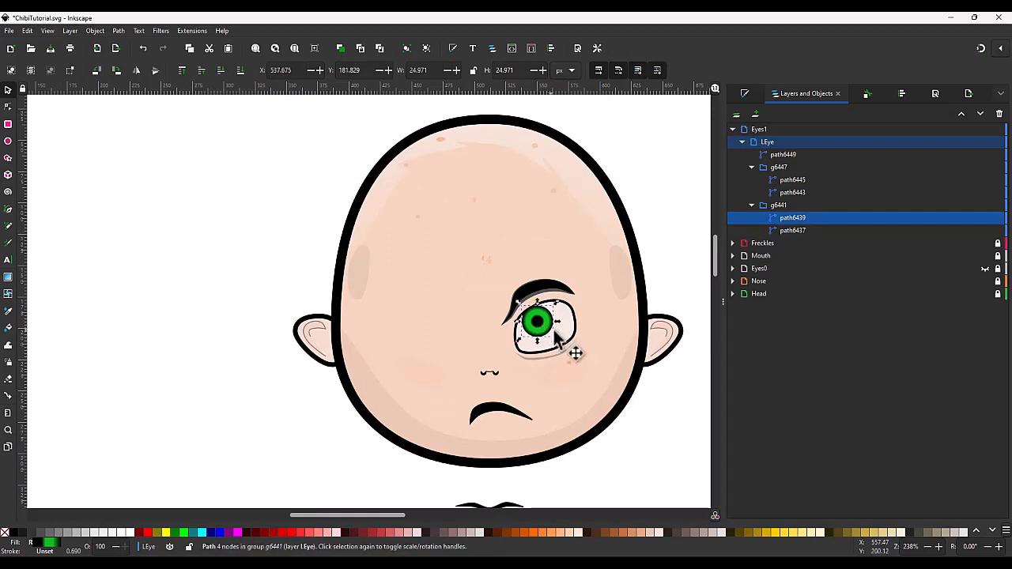
{"action": "left_click", "coordinate": [661, 411]}
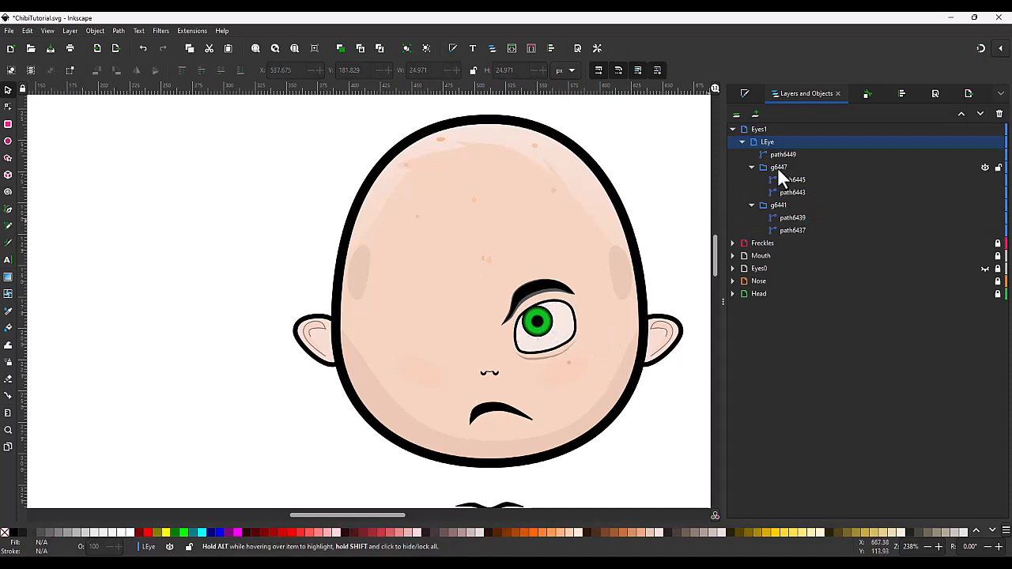
Duplicate the LEye layer, flip the copy horizontally and move it about 69 px across to the other side of the face
{"action": "left_click", "coordinate": [781, 140]}
{"action": "key", "text": "ctrl+d"}
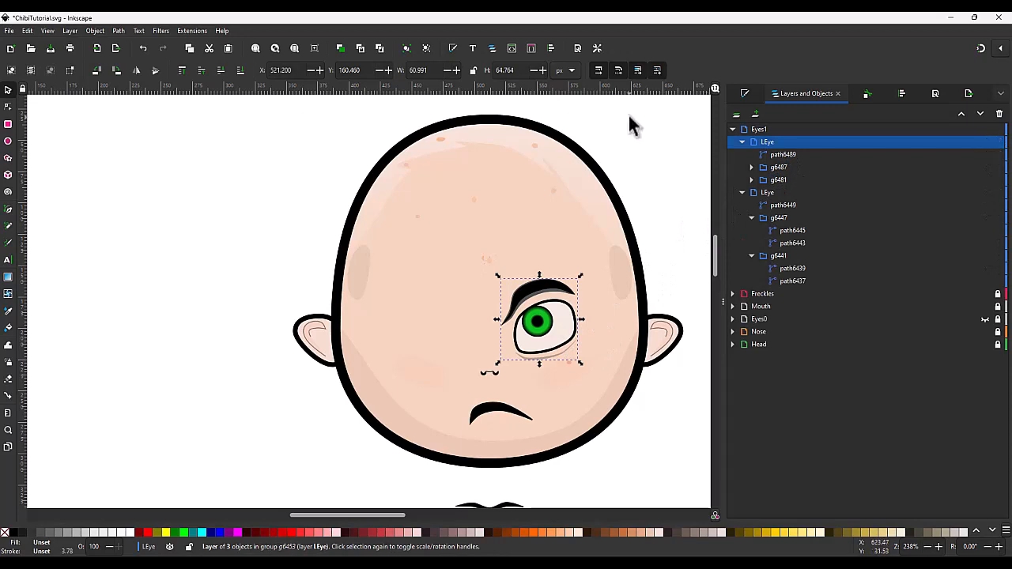
{"action": "left_click", "coordinate": [138, 70]}
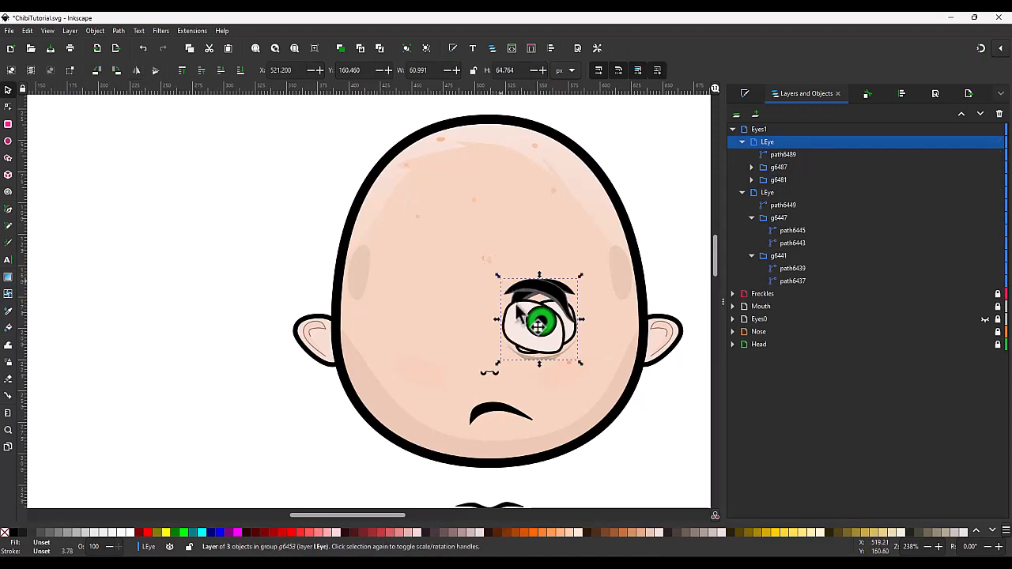
{"action": "left_click_drag", "start_coordinate": [504, 325], "coordinate": [450, 325]}
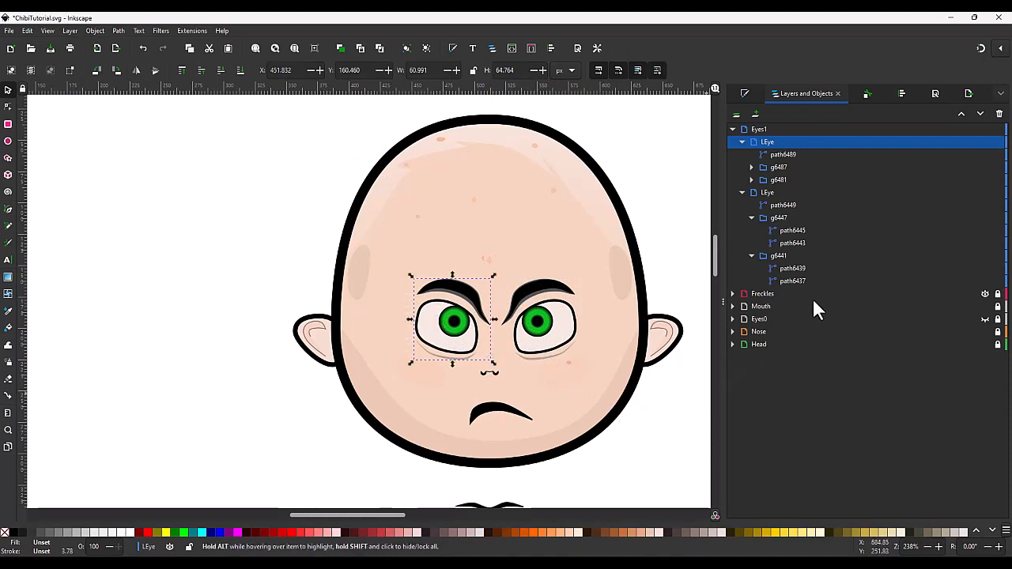
Hide the Mouth layer and rename the mirrored eye's layer as REye
{"action": "left_click", "coordinate": [984, 306]}
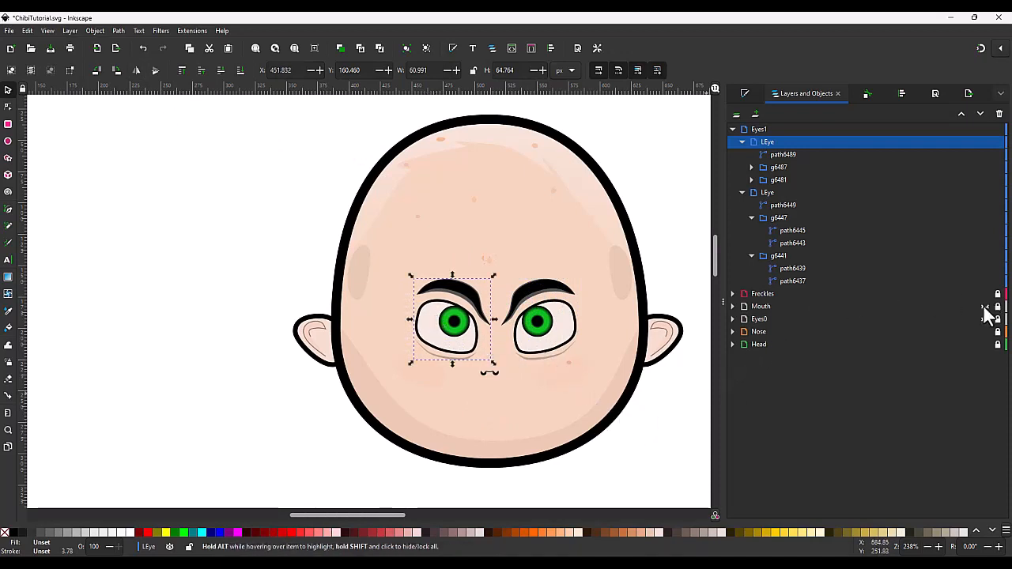
{"action": "left_click", "coordinate": [742, 193]}
{"action": "double_click", "coordinate": [776, 140]}
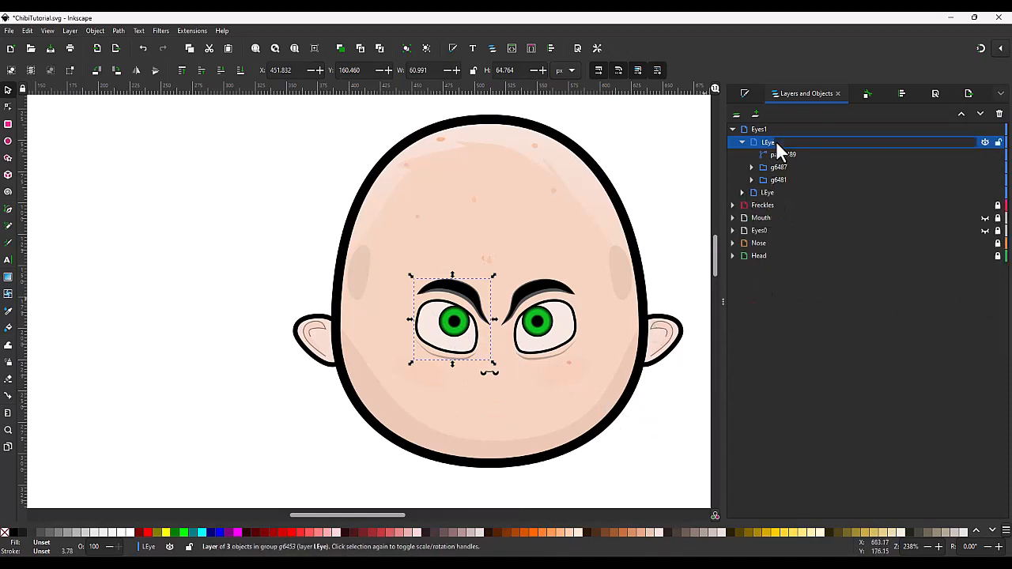
{"action": "type", "text": "REye"}
{"action": "key", "text": "Return"}
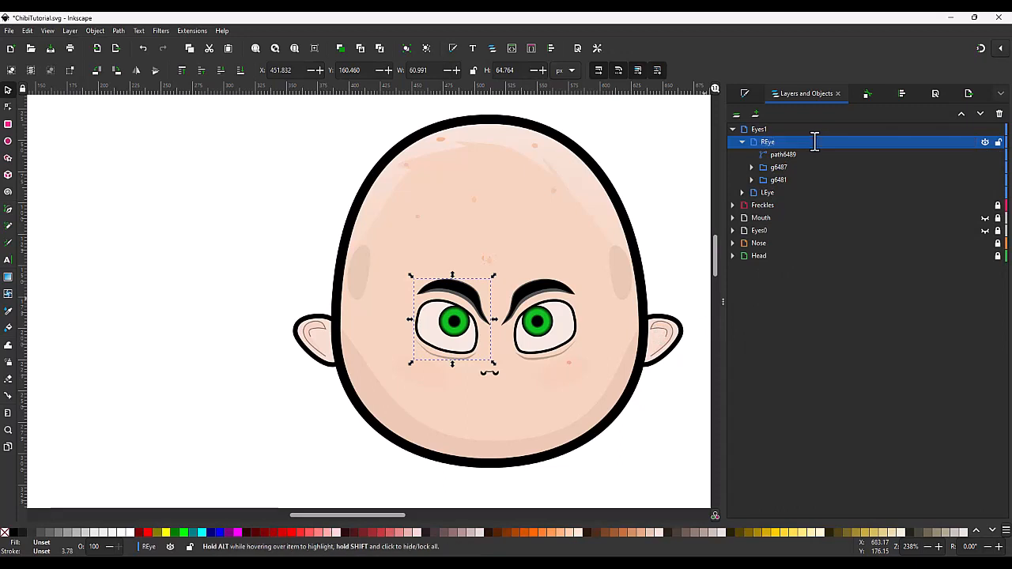
Center the whole Eyes1 layer horizontally relative to the page
{"action": "left_click", "coordinate": [788, 128]}
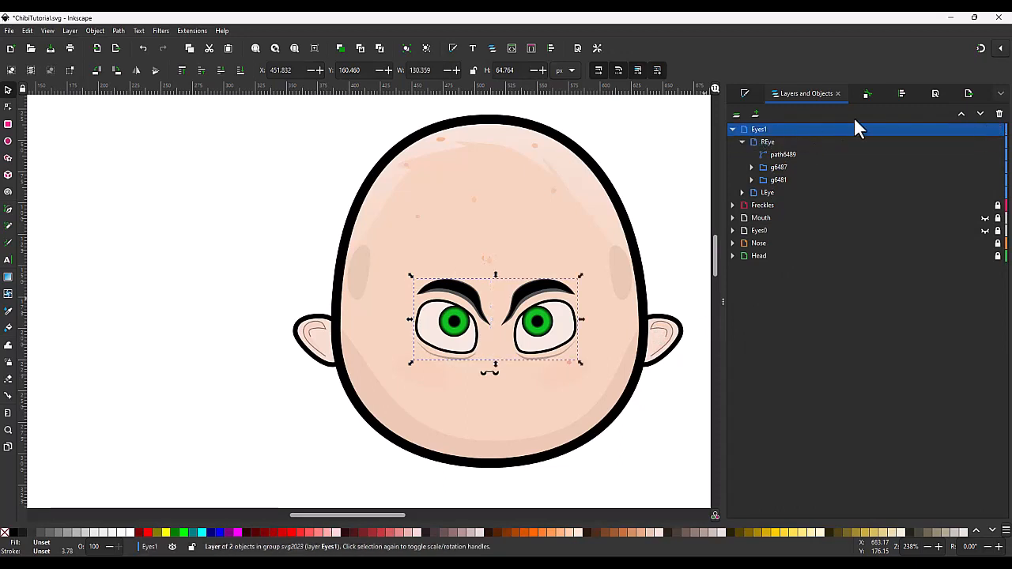
{"action": "left_click", "coordinate": [902, 94]}
{"action": "left_click", "coordinate": [784, 192]}
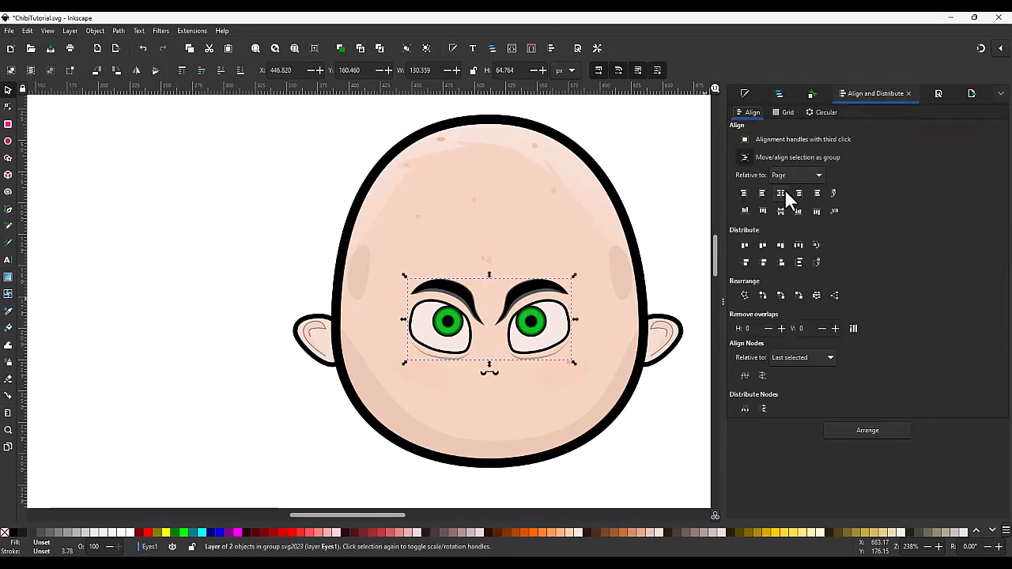
{"action": "left_click", "coordinate": [664, 407]}
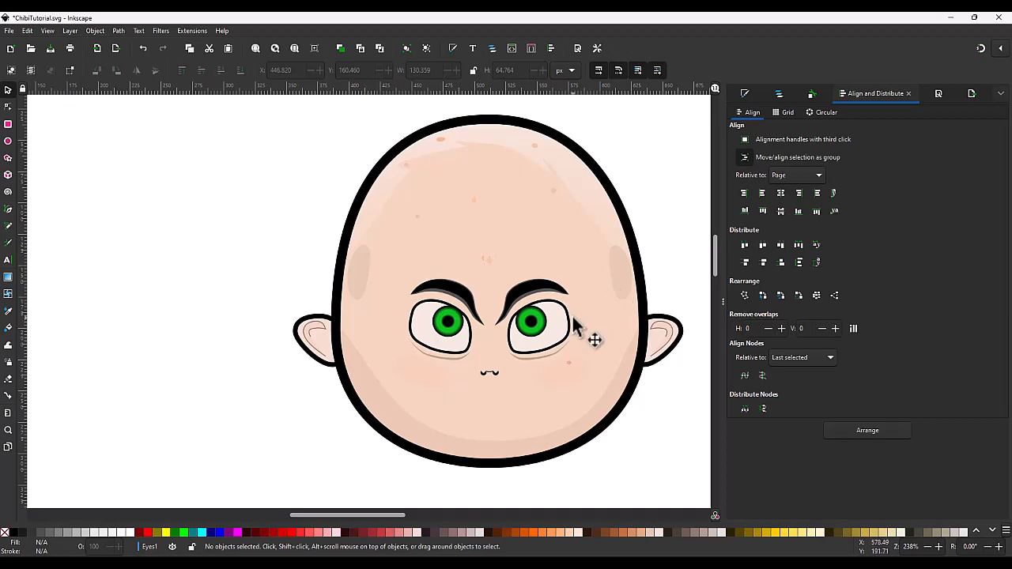
Give the LEye white, path6437, a radial gradient fill and set its outer stop's alpha to 100
{"action": "scroll", "coordinate": [578, 332], "scroll_direction": "down", "scroll_amount": 2}
{"action": "scroll", "coordinate": [575, 324], "scroll_direction": "up", "scroll_amount": 3}
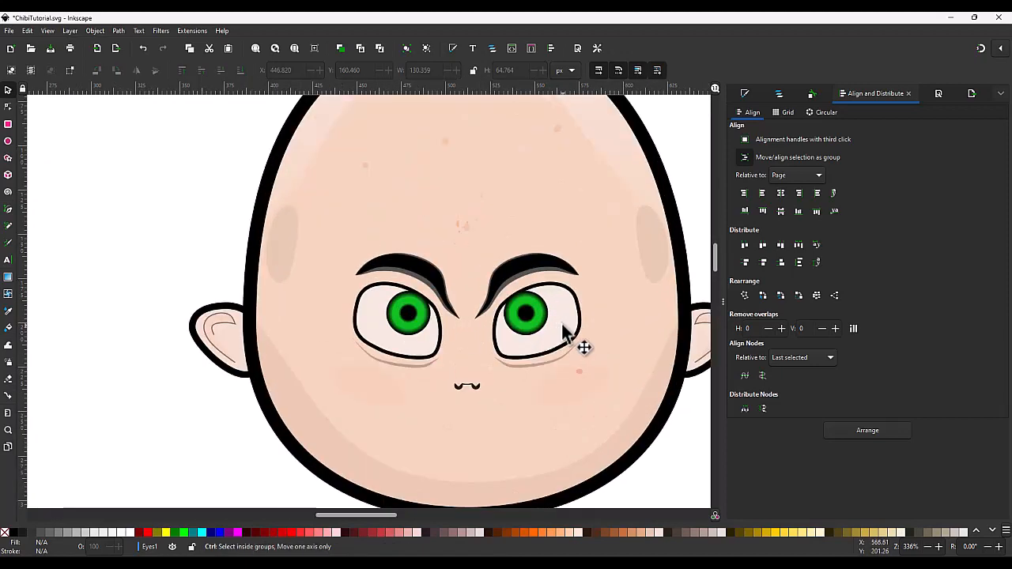
{"action": "left_click", "coordinate": [572, 326], "text": "ctrl"}
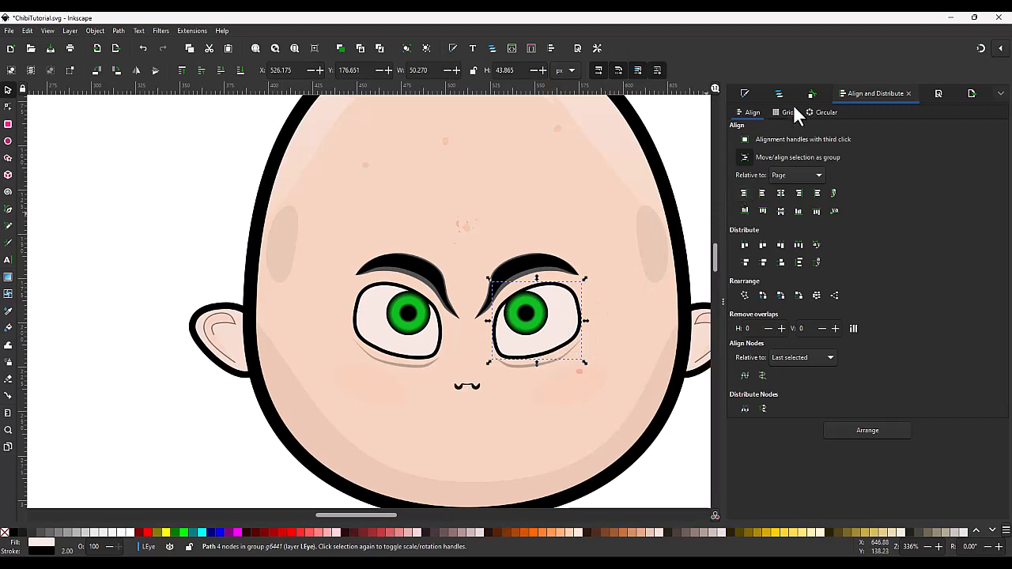
{"action": "left_click", "coordinate": [746, 93]}
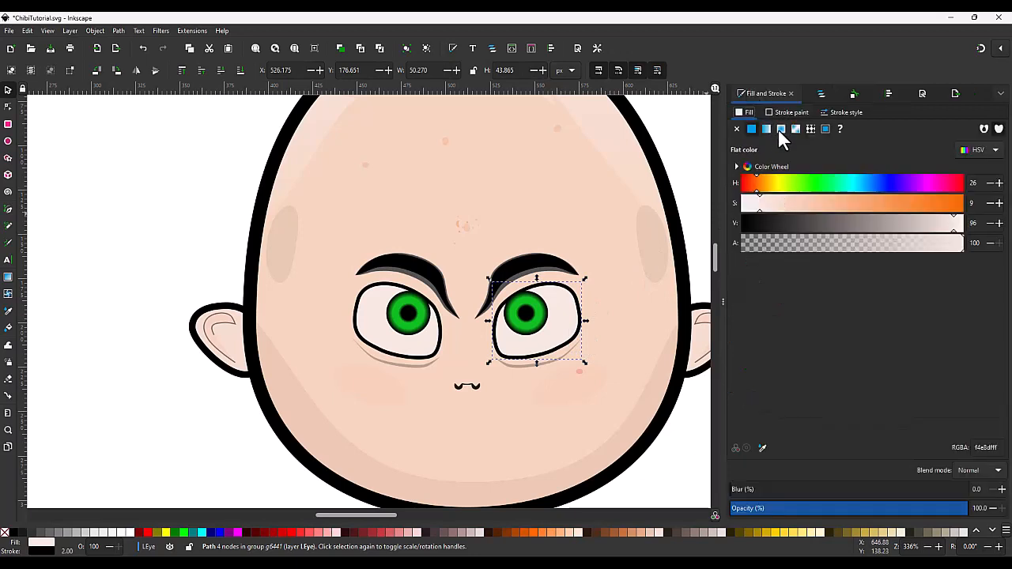
{"action": "left_click", "coordinate": [780, 129]}
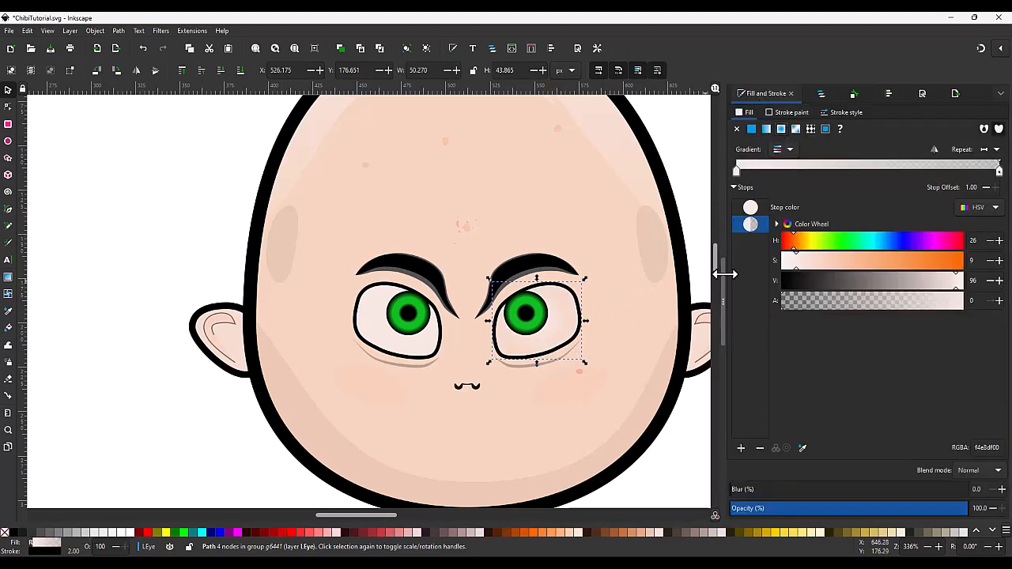
{"action": "left_click_drag", "start_coordinate": [827, 303], "coordinate": [980, 302]}
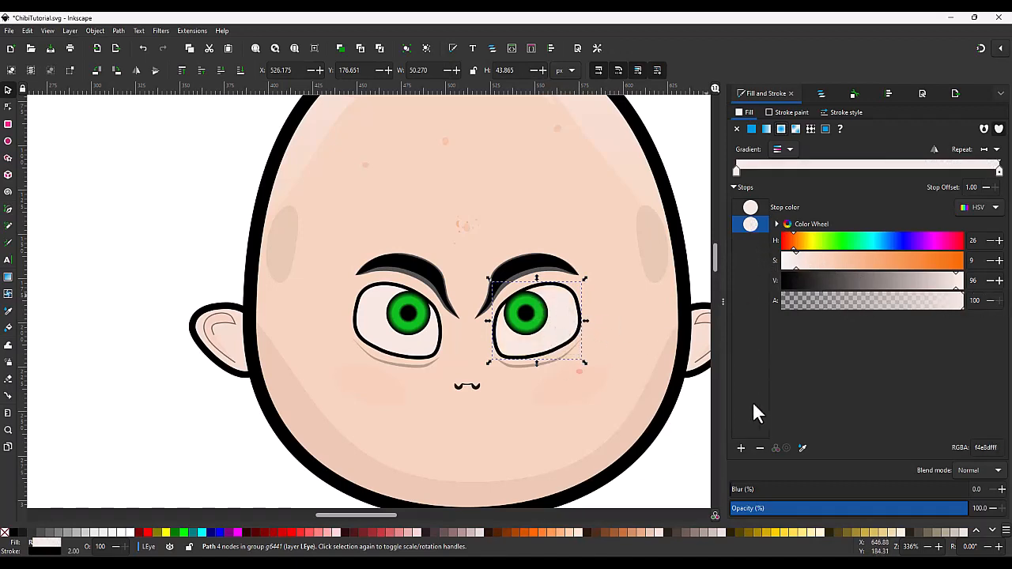
Add a middle stop to the LEye white's gradient, darken it to value 78 and place it at offset 0.30
{"action": "left_click", "coordinate": [741, 447]}
{"action": "left_click_drag", "start_coordinate": [957, 293], "coordinate": [925, 287]}
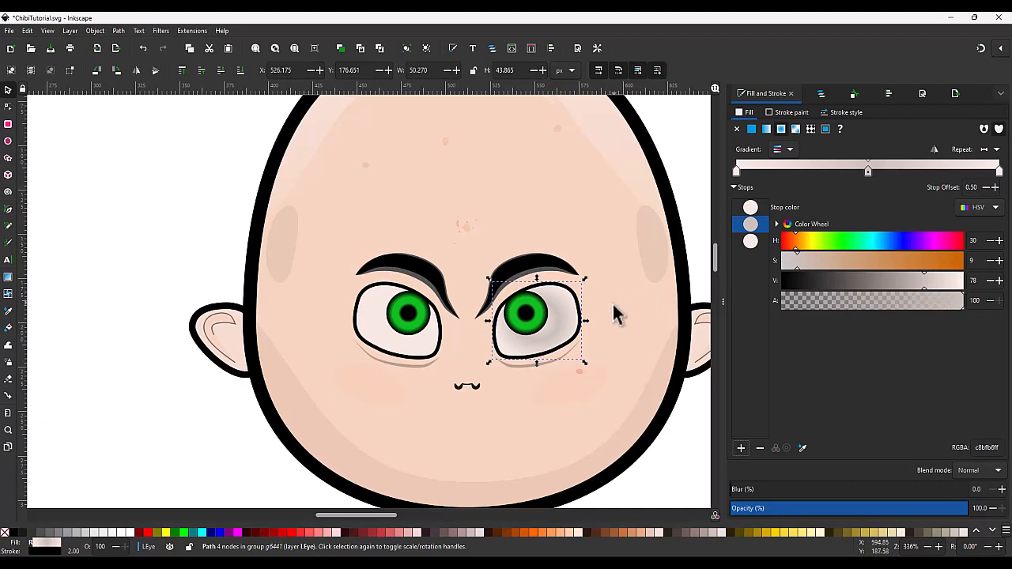
{"action": "key", "text": "g"}
{"action": "scroll", "coordinate": [560, 320], "scroll_direction": "up", "scroll_amount": 2}
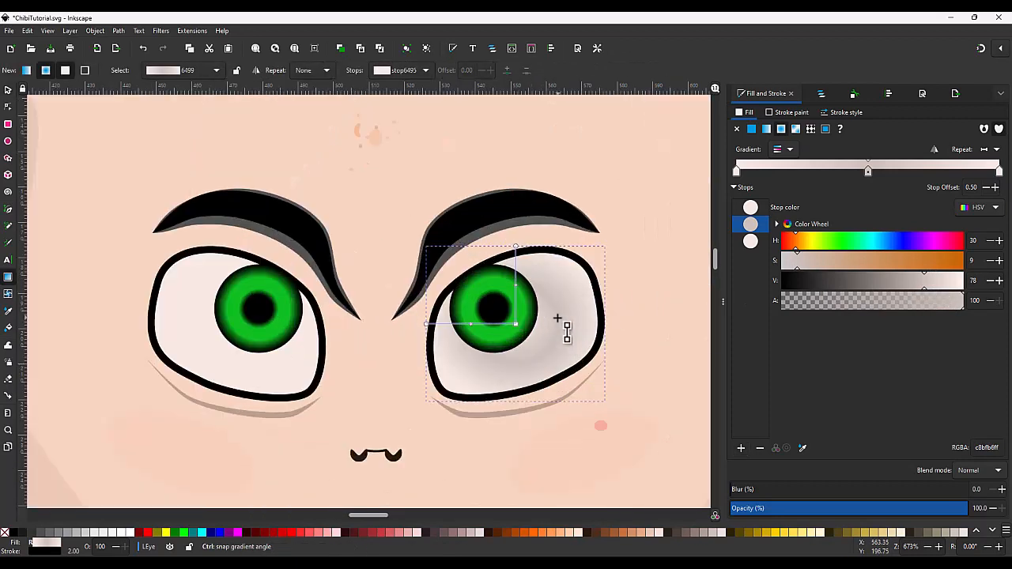
{"action": "left_click_drag", "start_coordinate": [522, 283], "coordinate": [516, 302]}
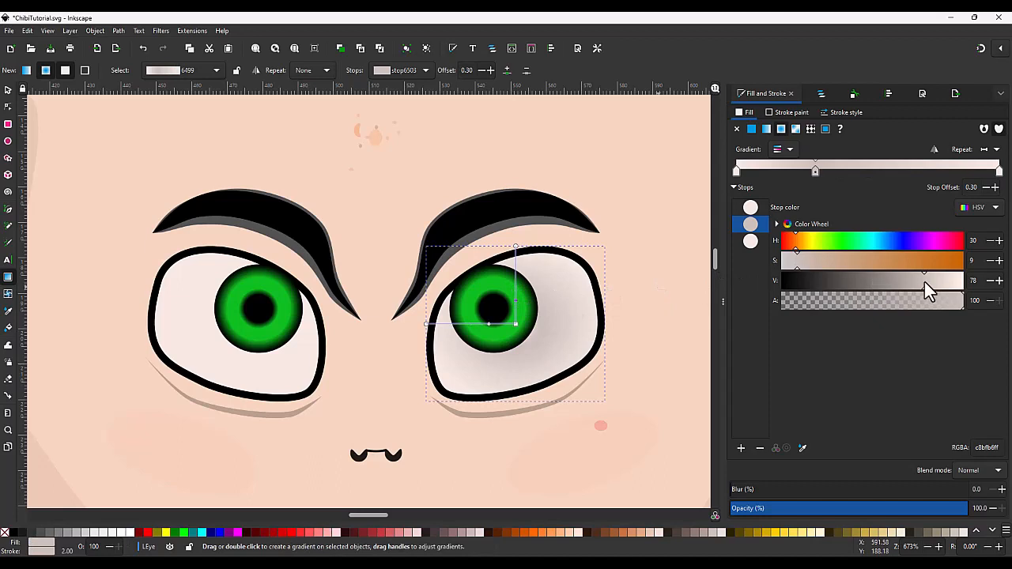
Shade the gradient with a fully bright middle stop and a grey 7b7b7bff center stop, moving the middle stop outward to about halfway
{"action": "left_click_drag", "start_coordinate": [924, 283], "coordinate": [983, 286]}
{"action": "left_click", "coordinate": [750, 208]}
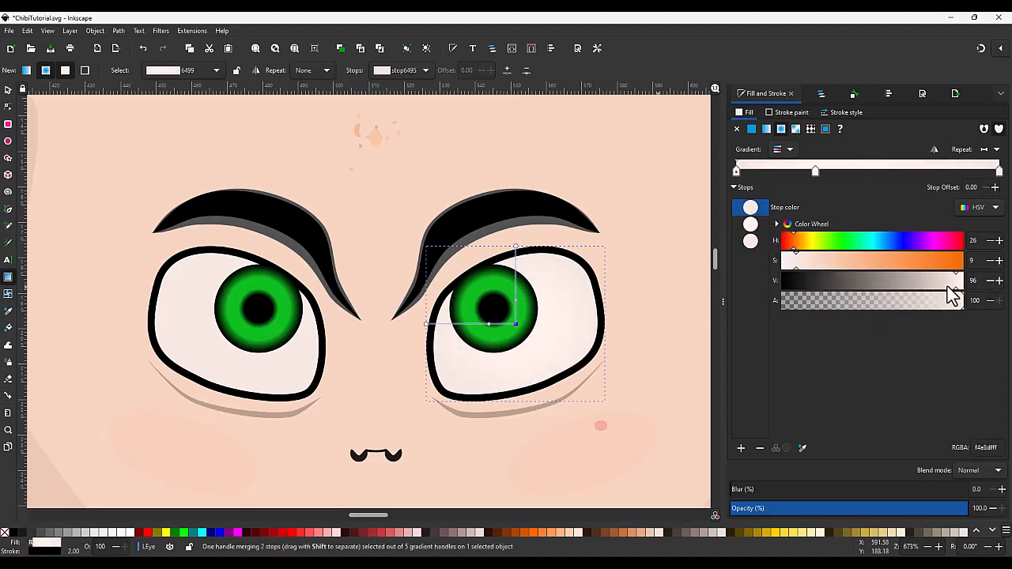
{"action": "left_click_drag", "start_coordinate": [947, 286], "coordinate": [867, 279]}
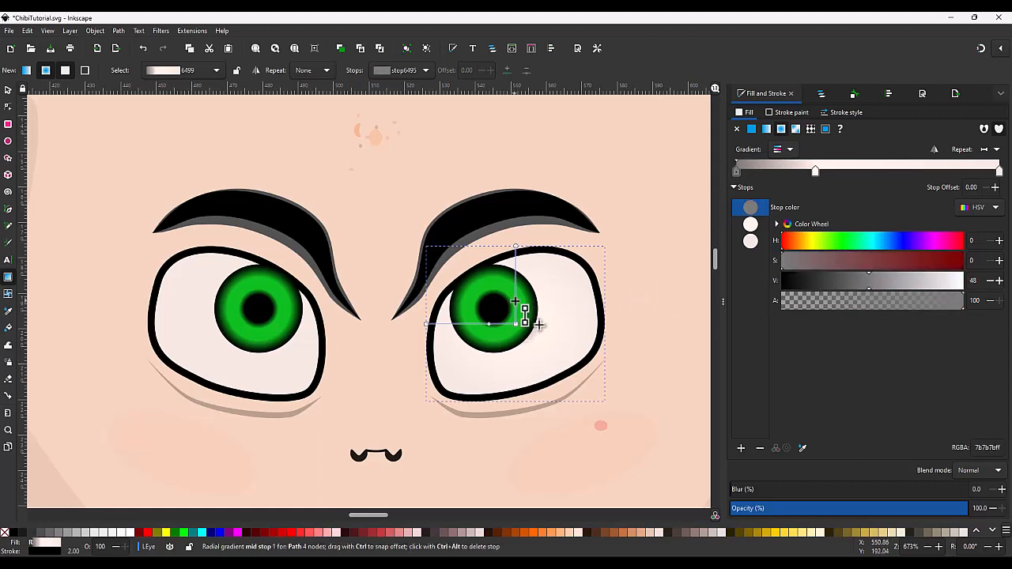
{"action": "left_click_drag", "start_coordinate": [538, 324], "coordinate": [541, 311]}
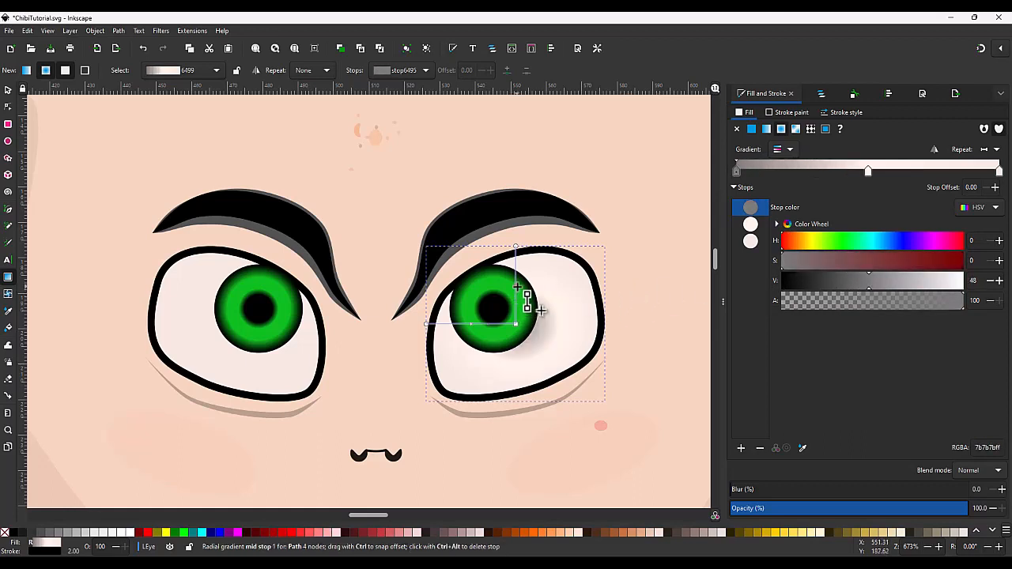
Give the REye white a radial gradient fill and set its outer stop's alpha to 100
{"action": "left_click", "coordinate": [517, 287]}
{"action": "scroll", "coordinate": [629, 304], "scroll_direction": "down", "scroll_amount": 1}
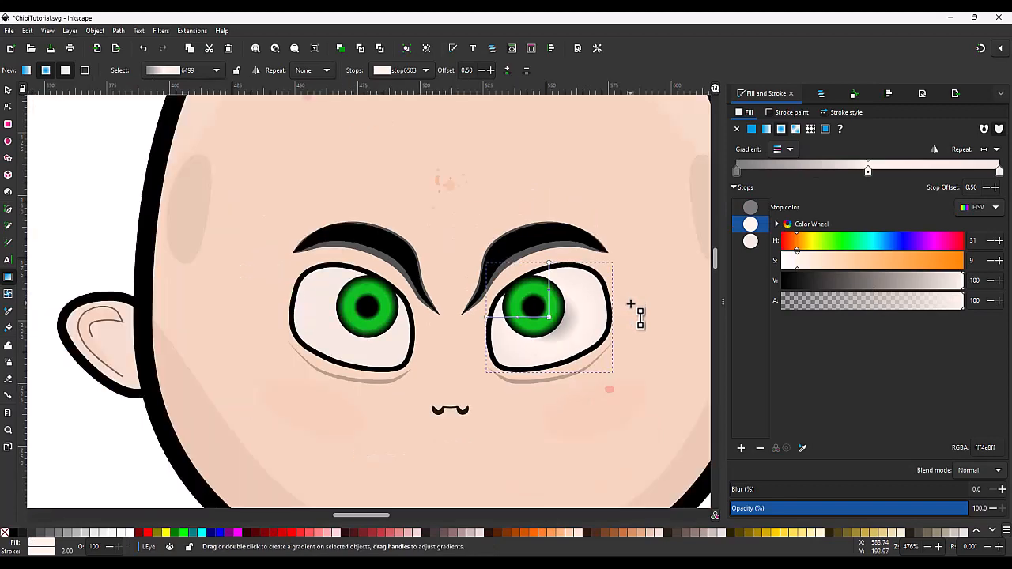
{"action": "key", "text": "s"}
{"action": "scroll", "coordinate": [631, 307], "scroll_direction": "down", "scroll_amount": 3}
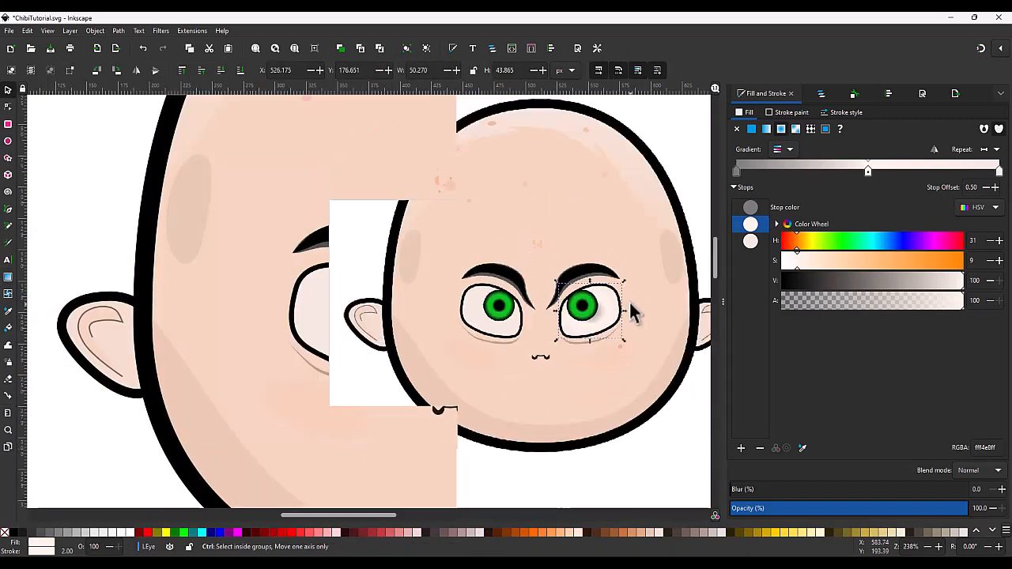
{"action": "scroll", "coordinate": [632, 310], "scroll_direction": "up", "scroll_amount": 3}
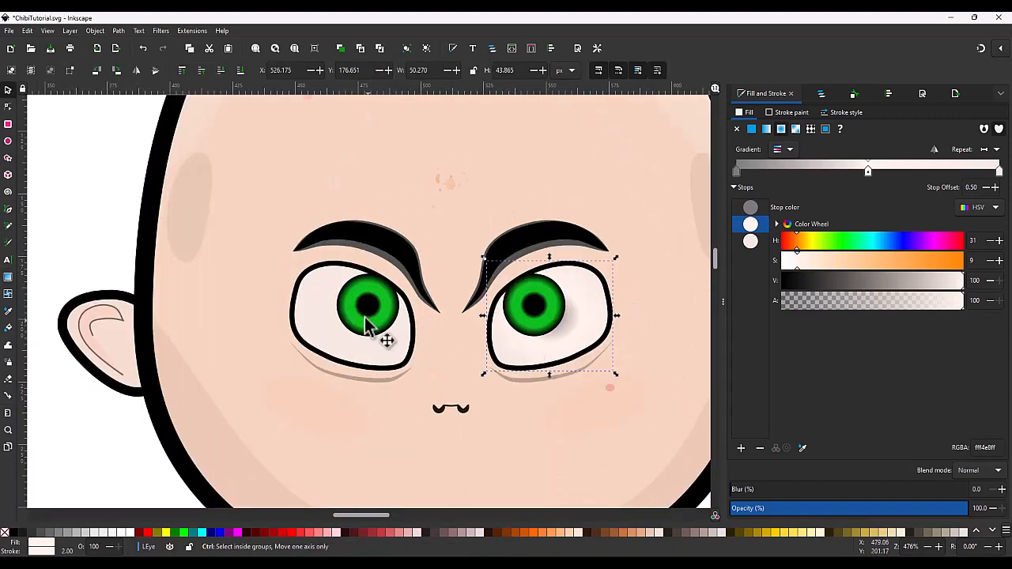
{"action": "left_click", "coordinate": [326, 333], "text": "ctrl"}
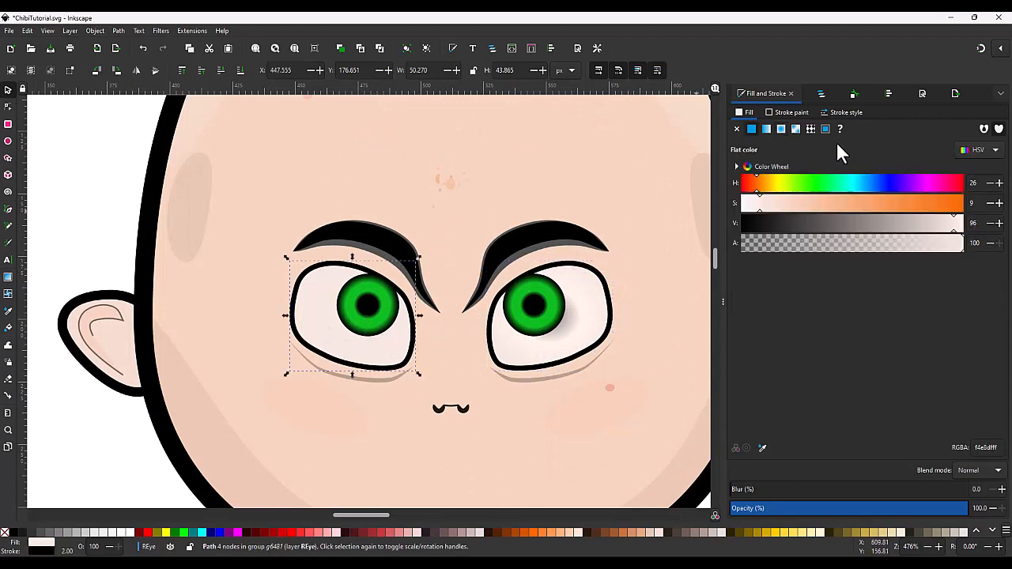
{"action": "left_click", "coordinate": [780, 128]}
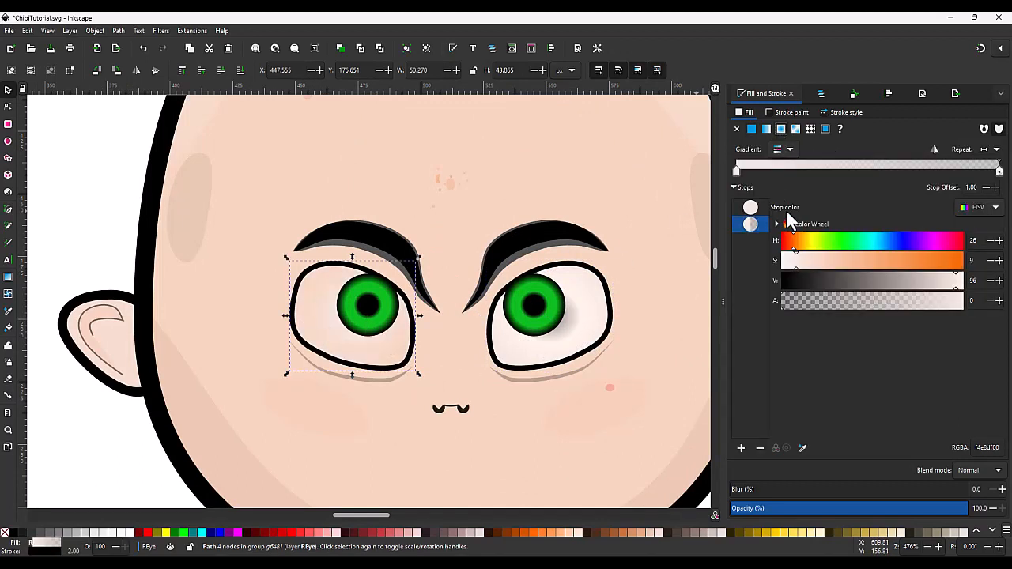
{"action": "left_click", "coordinate": [941, 303]}
{"action": "left_click_drag", "start_coordinate": [941, 303], "coordinate": [994, 309]}
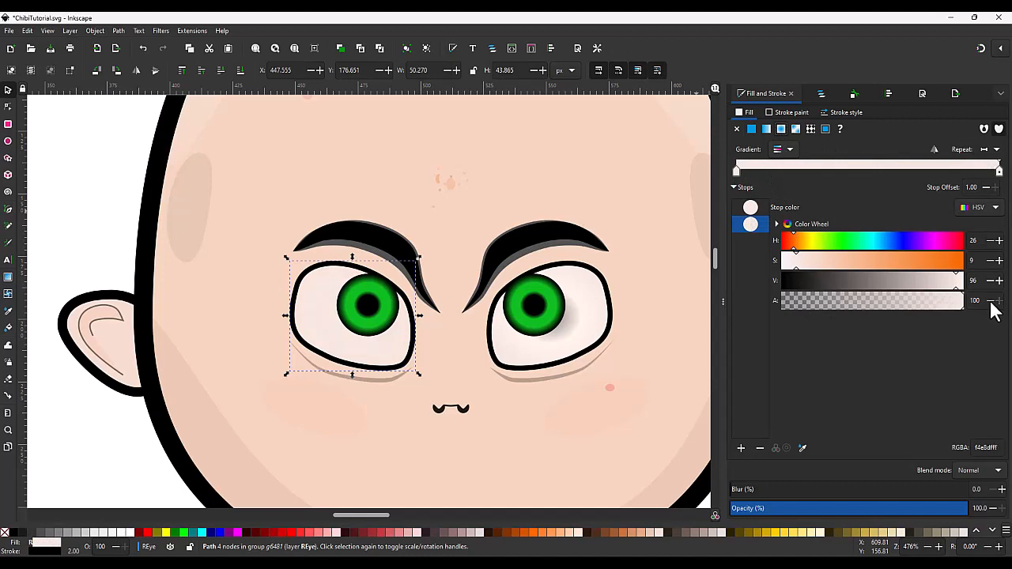
Add a middle stop at offset 0.50 to the REye white's gradient and darken the center stop to value 49
{"action": "left_click", "coordinate": [741, 447]}
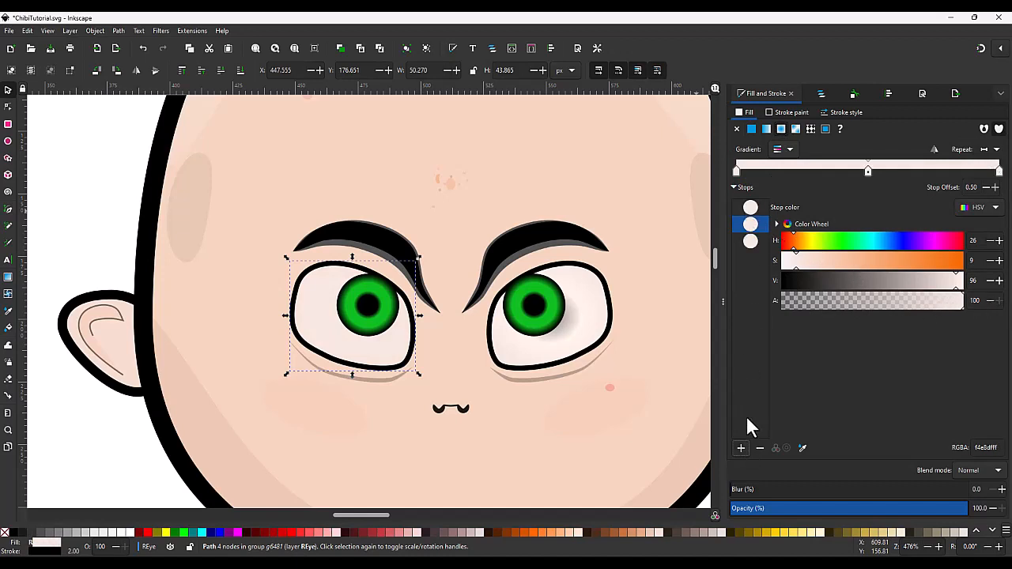
{"action": "key", "text": "g"}
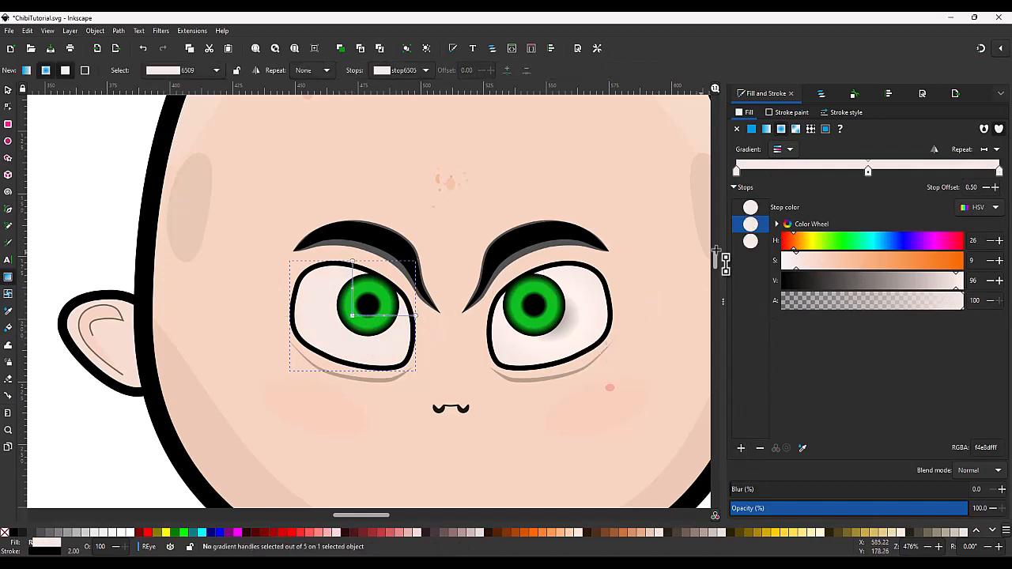
{"action": "left_click", "coordinate": [750, 210]}
{"action": "left_click_drag", "start_coordinate": [941, 289], "coordinate": [870, 288]}
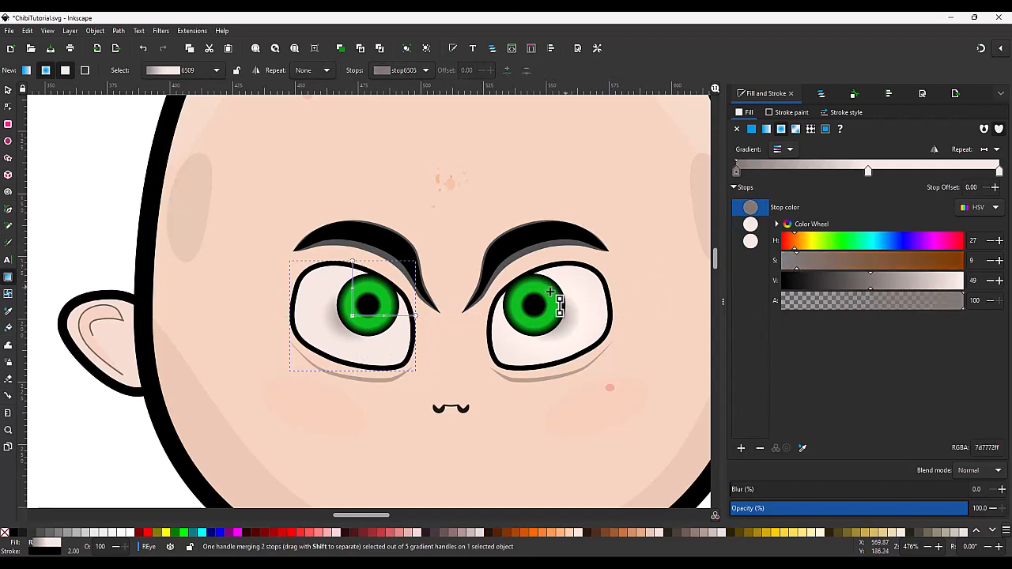
Deselect the REye white and save the document
{"action": "scroll", "coordinate": [461, 320], "scroll_direction": "down", "scroll_amount": 3}
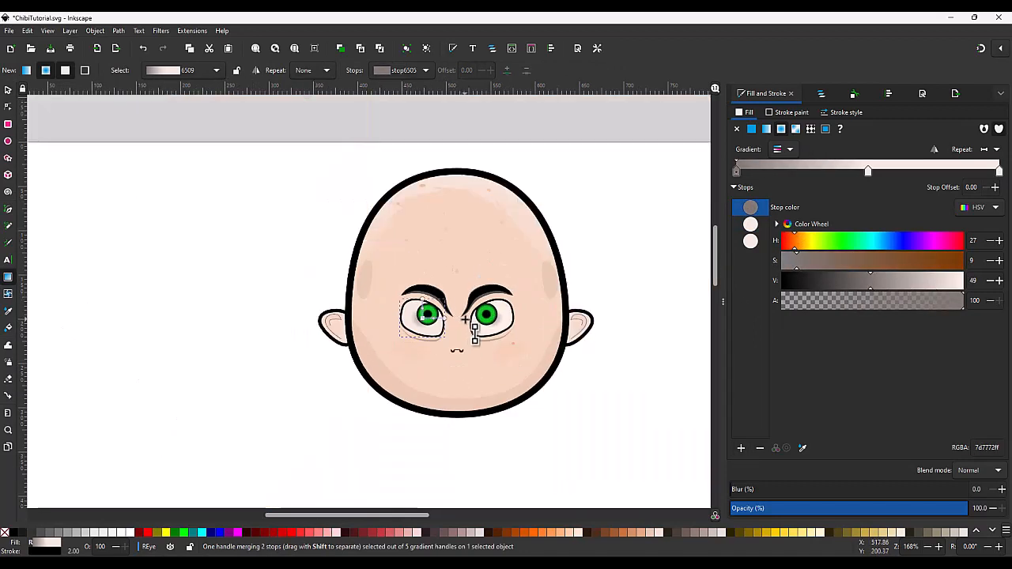
{"action": "key", "text": "s"}
{"action": "key", "text": "Escape"}
{"action": "scroll", "coordinate": [573, 387], "scroll_direction": "down", "scroll_amount": 2}
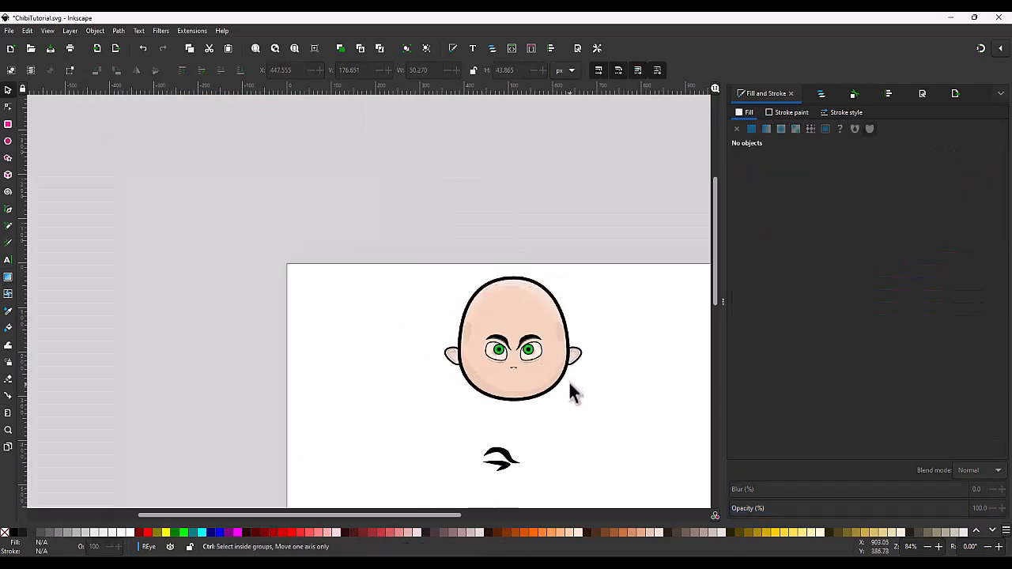
{"action": "key", "text": "ctrl+s"}
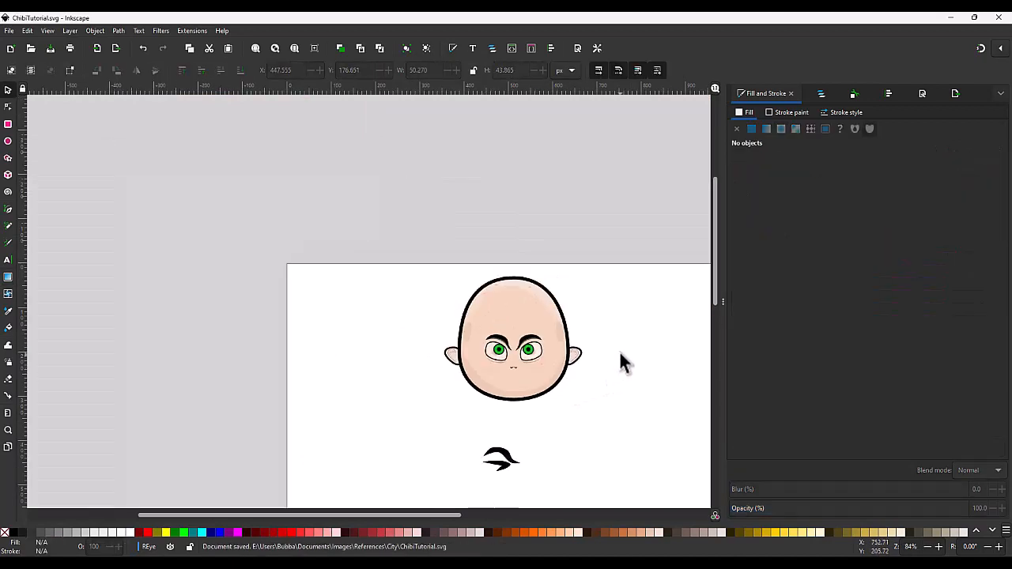
{"action": "scroll", "coordinate": [522, 320], "scroll_direction": "up", "scroll_amount": 2}
{"action": "scroll", "coordinate": [518, 309], "scroll_direction": "up", "scroll_amount": 1}
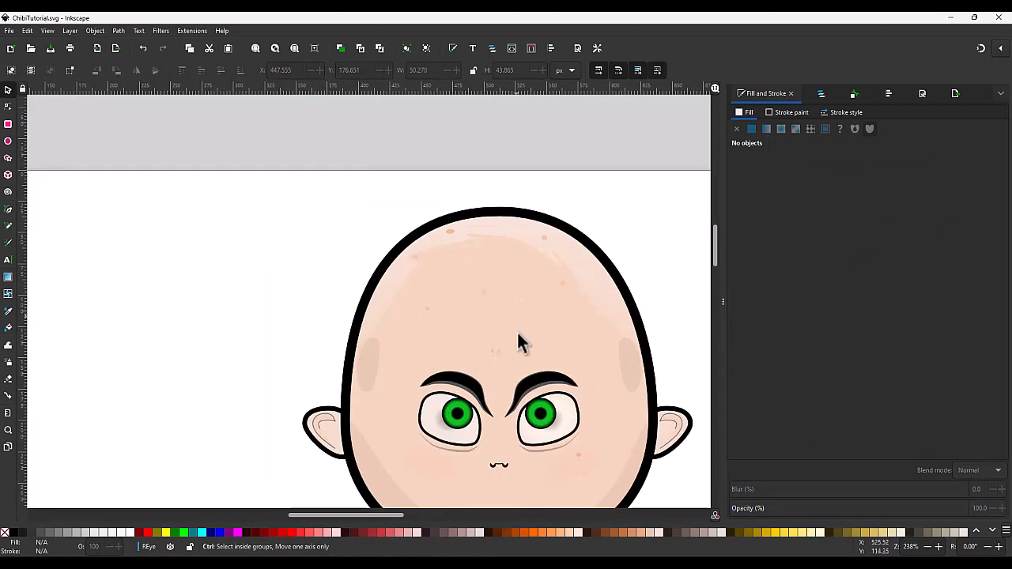
{"action": "scroll", "coordinate": [495, 358], "scroll_direction": "up", "scroll_amount": 1}
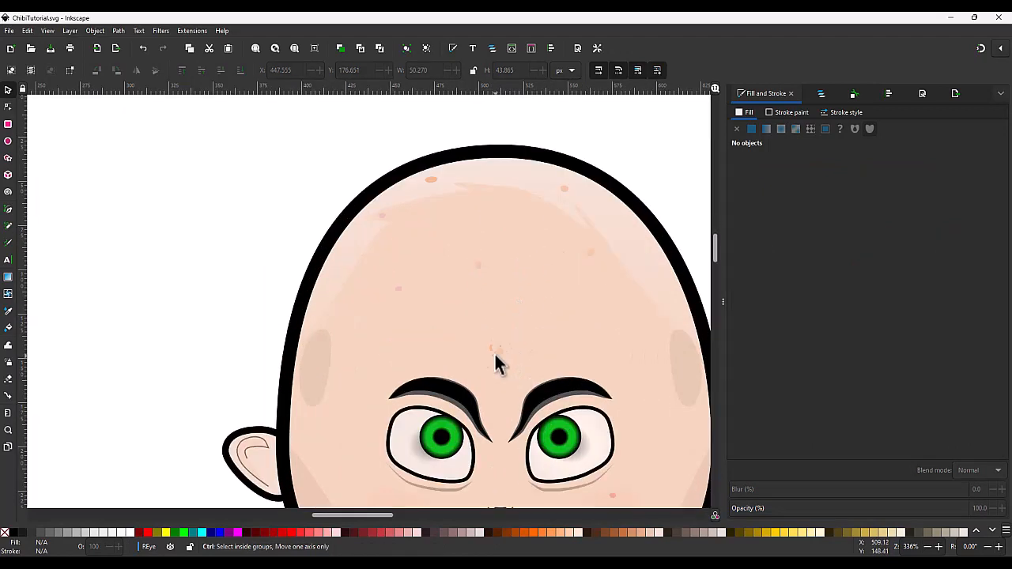